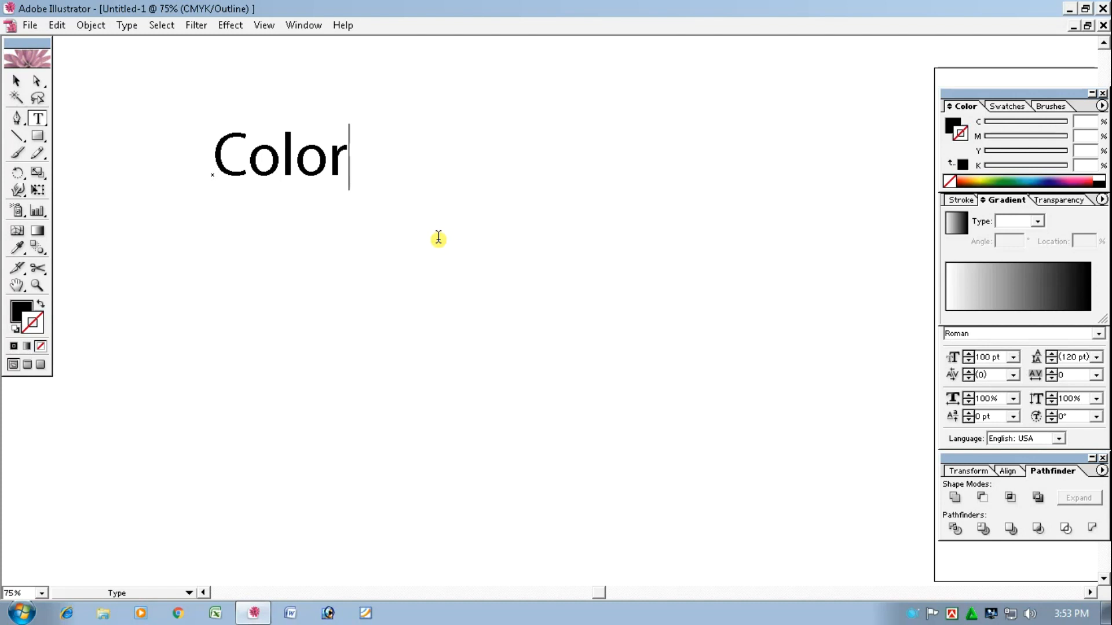
Finish editing the Color text, switch the document from Outline to Preview view and deselect everything
key(ctrl)
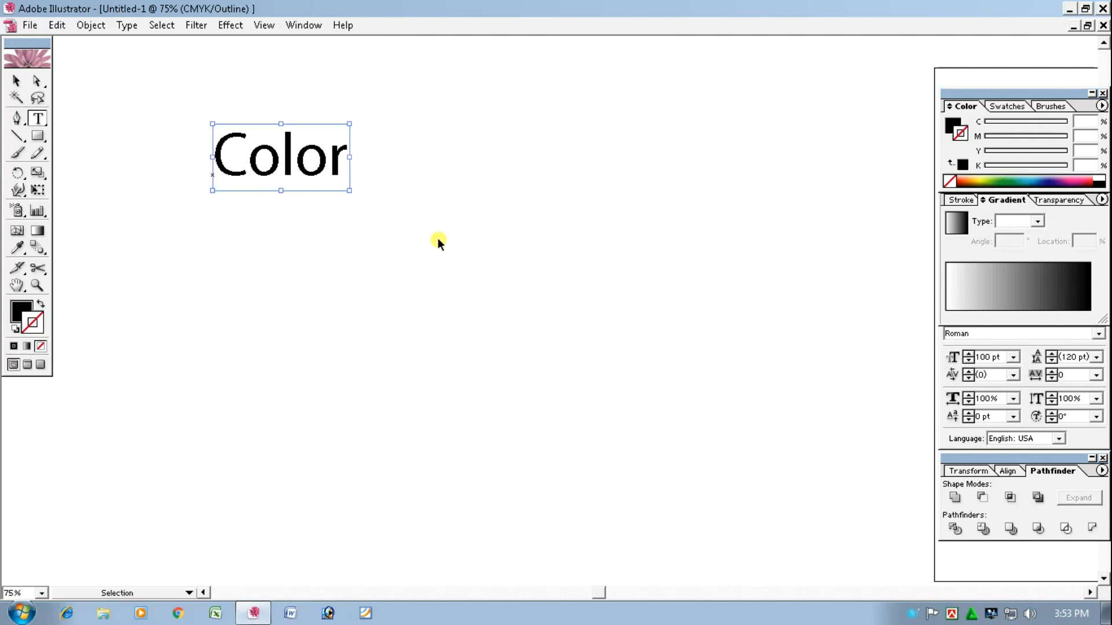
key(ctrl+y)
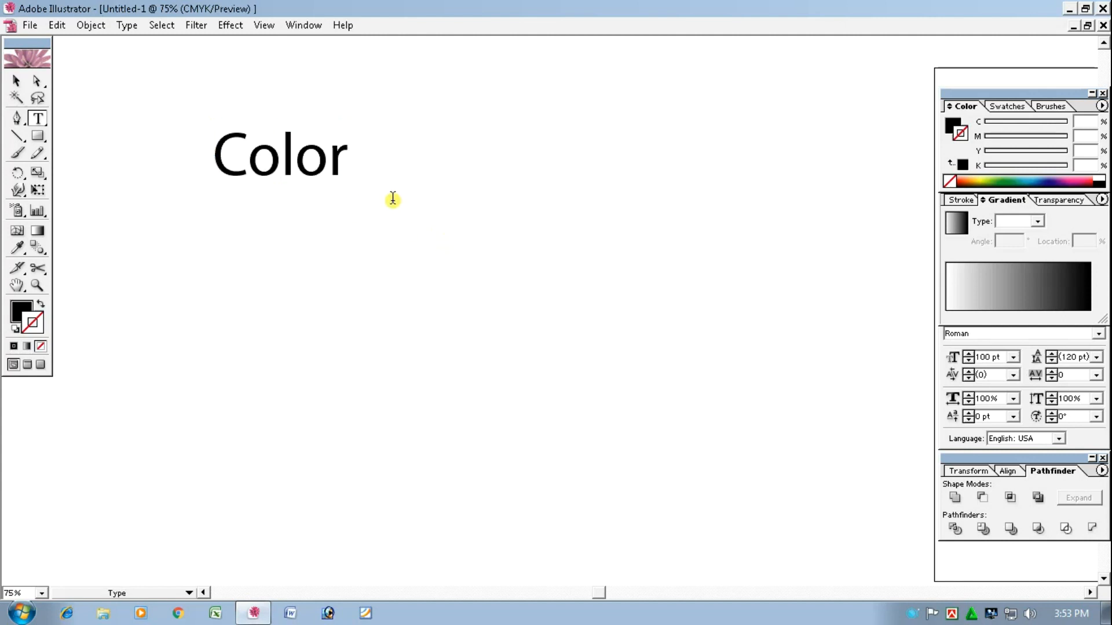
click(17, 81)
click(400, 392)
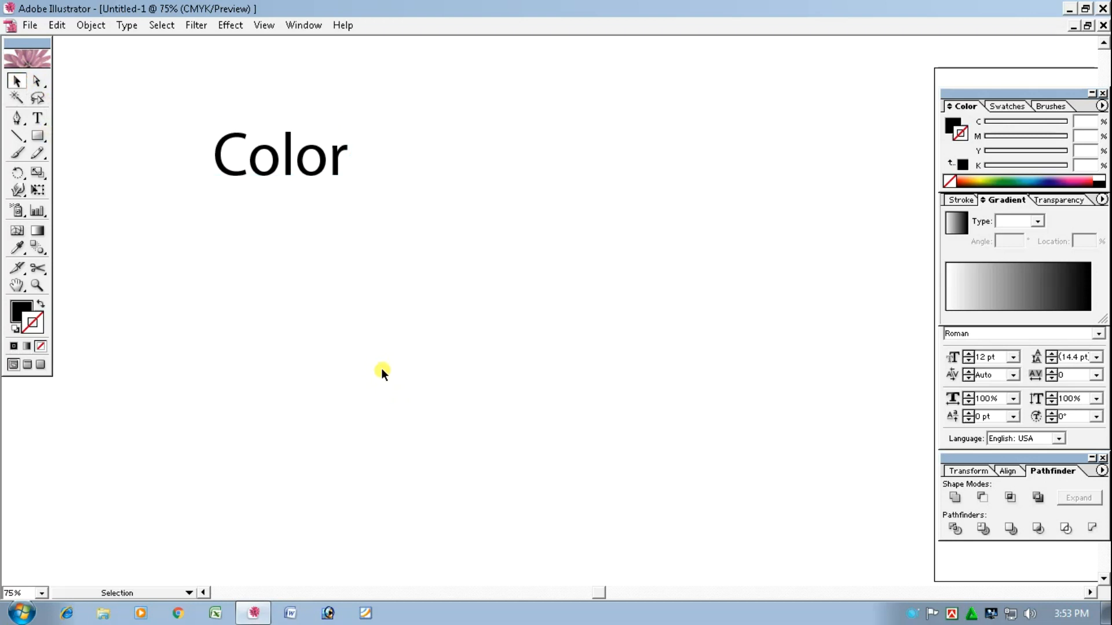
Select the Color text and make its fill the active colour attribute
key(space)
drag(186, 363, 196, 310)
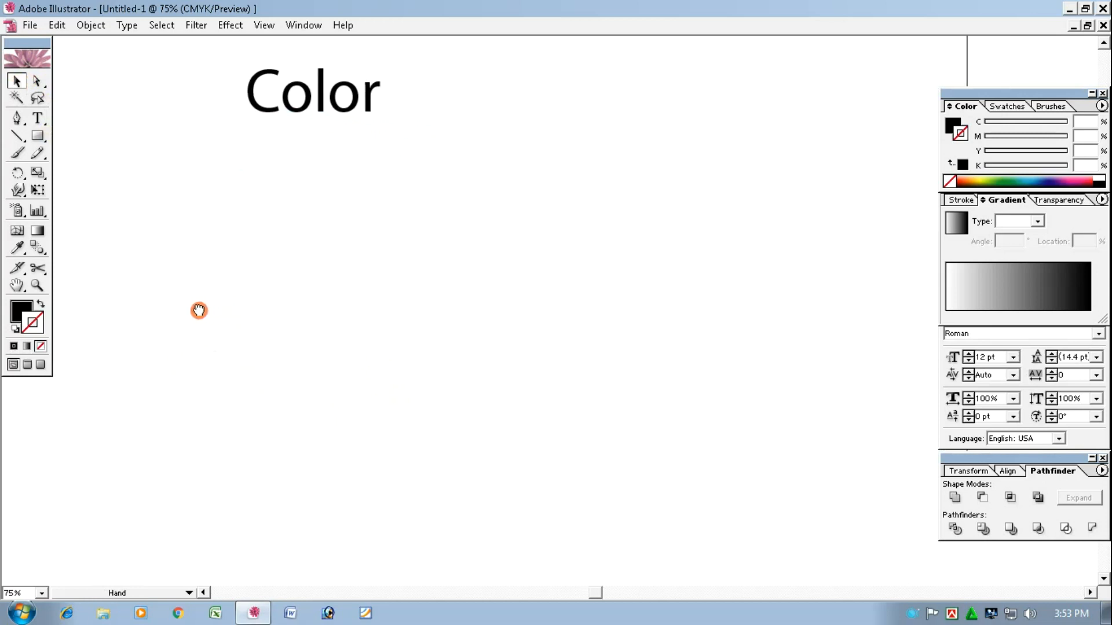
key(space)
drag(288, 218, 263, 278)
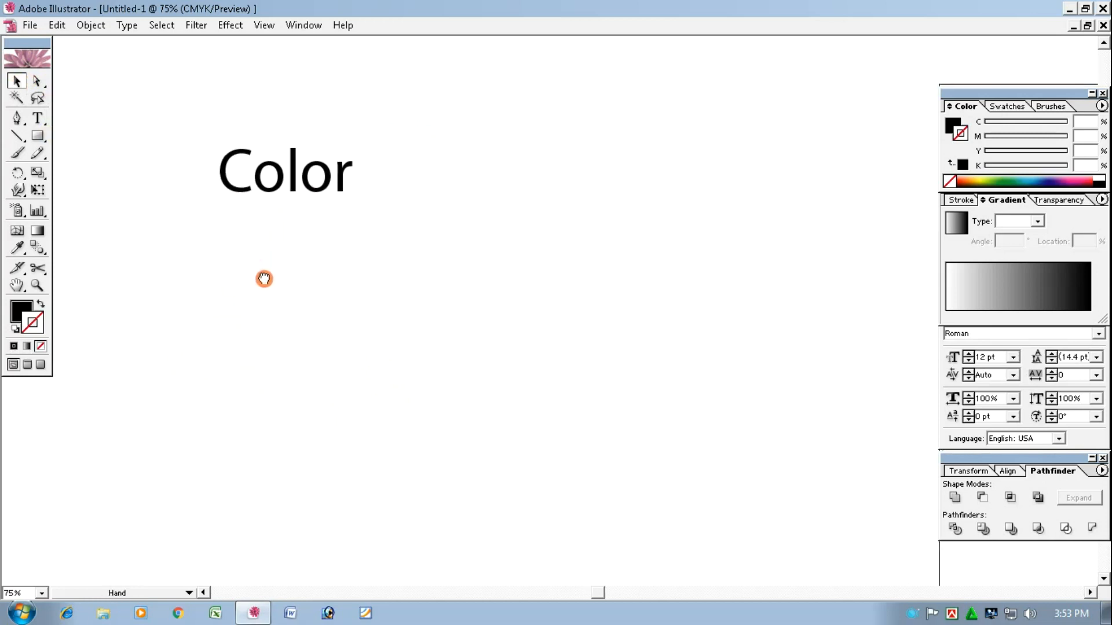
drag(321, 102, 210, 261)
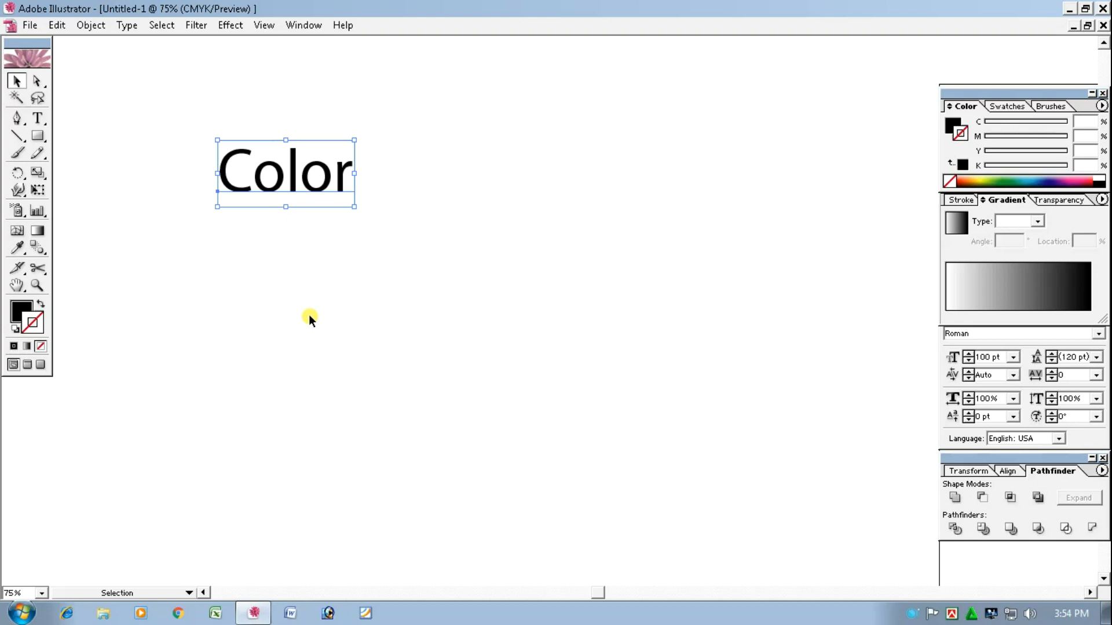
click(21, 312)
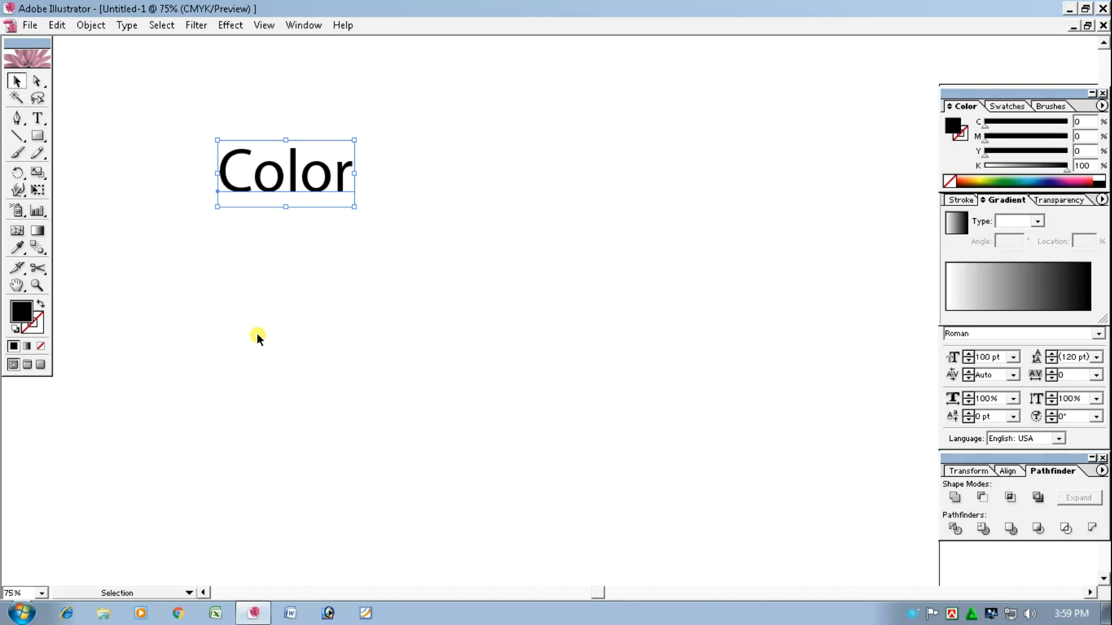
Draw a square on the blank canvas beside the Color text and fill it with C 100, M 0, Y 0, K 0
drag(465, 401, 233, 345)
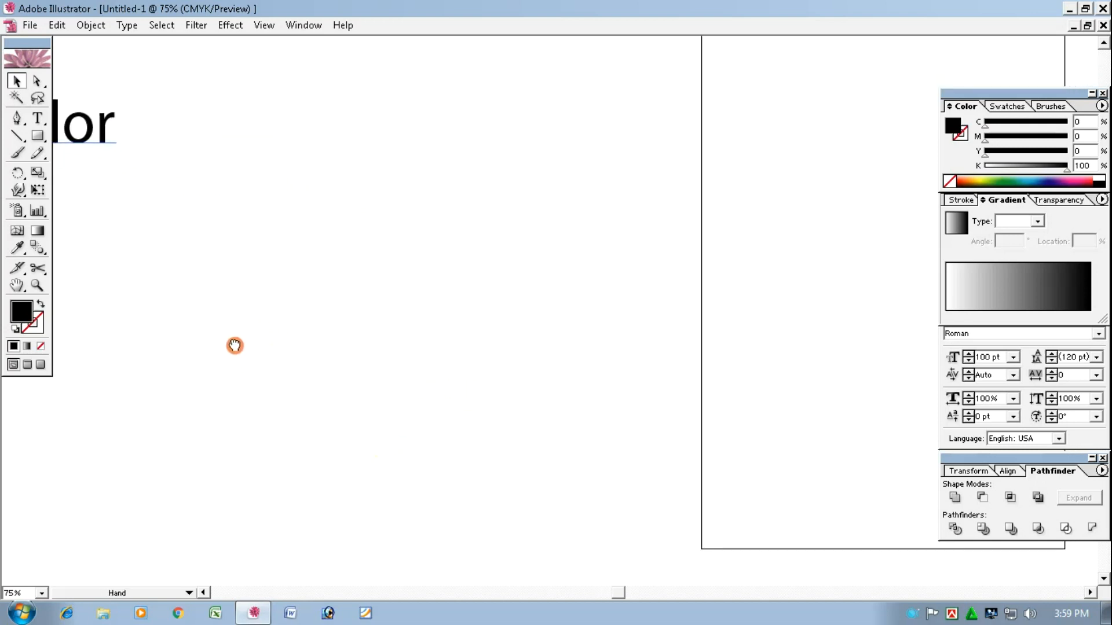
click(46, 135)
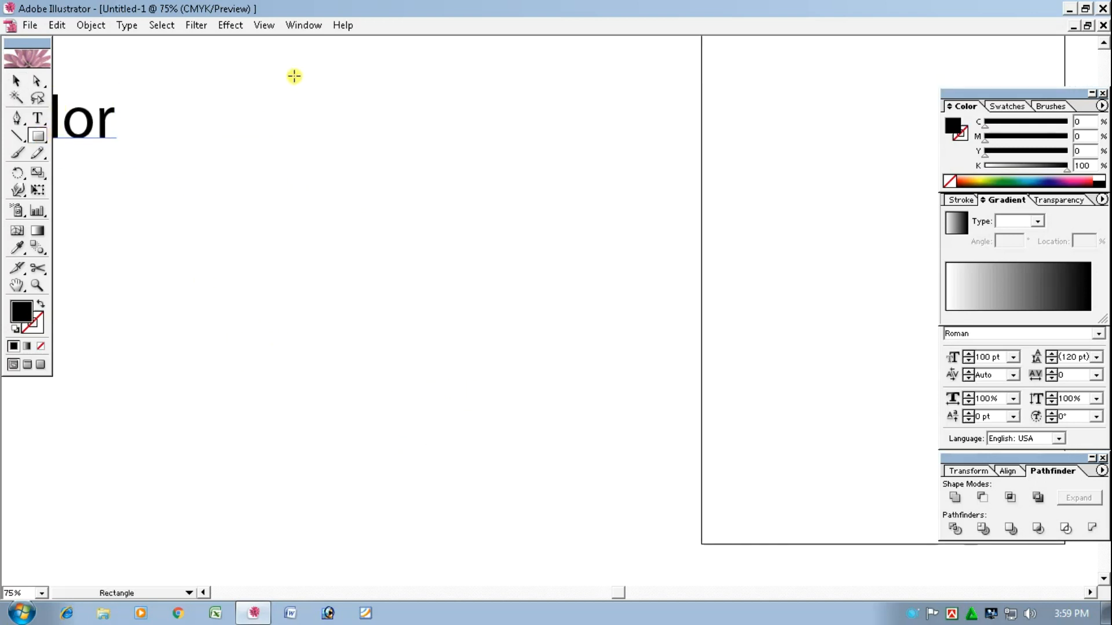
drag(293, 76, 367, 150)
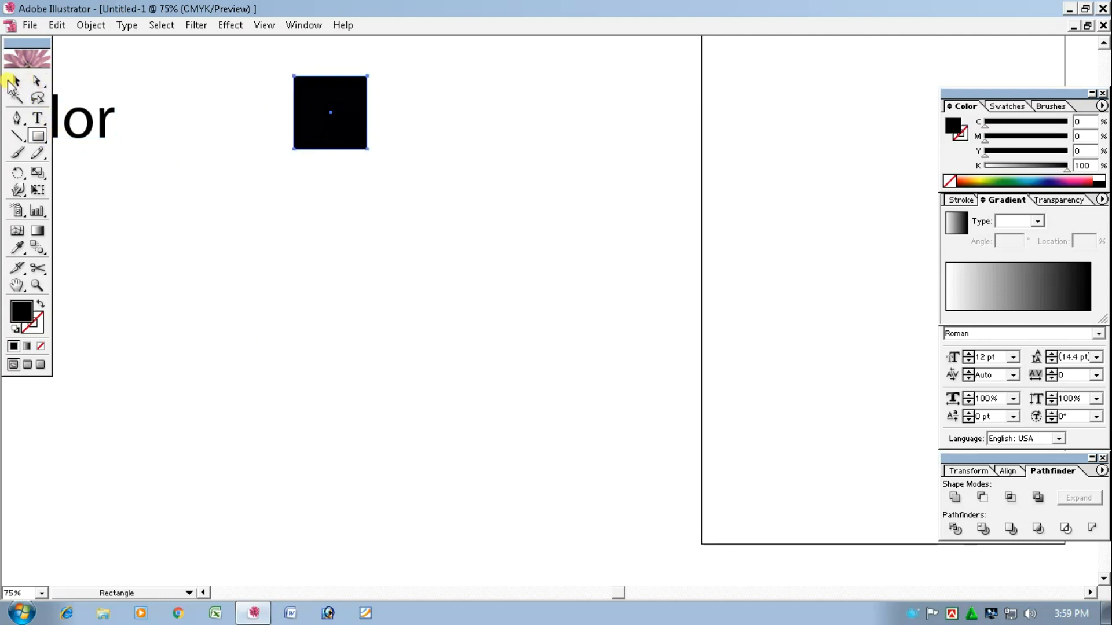
click(16, 81)
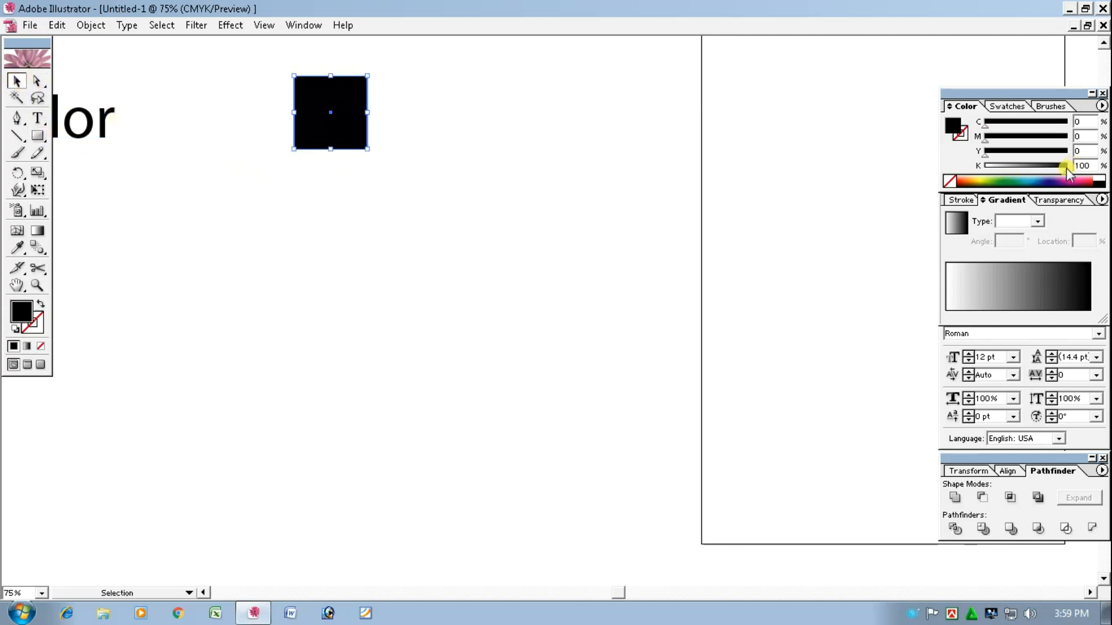
click(954, 182)
drag(985, 125, 1088, 124)
click(558, 258)
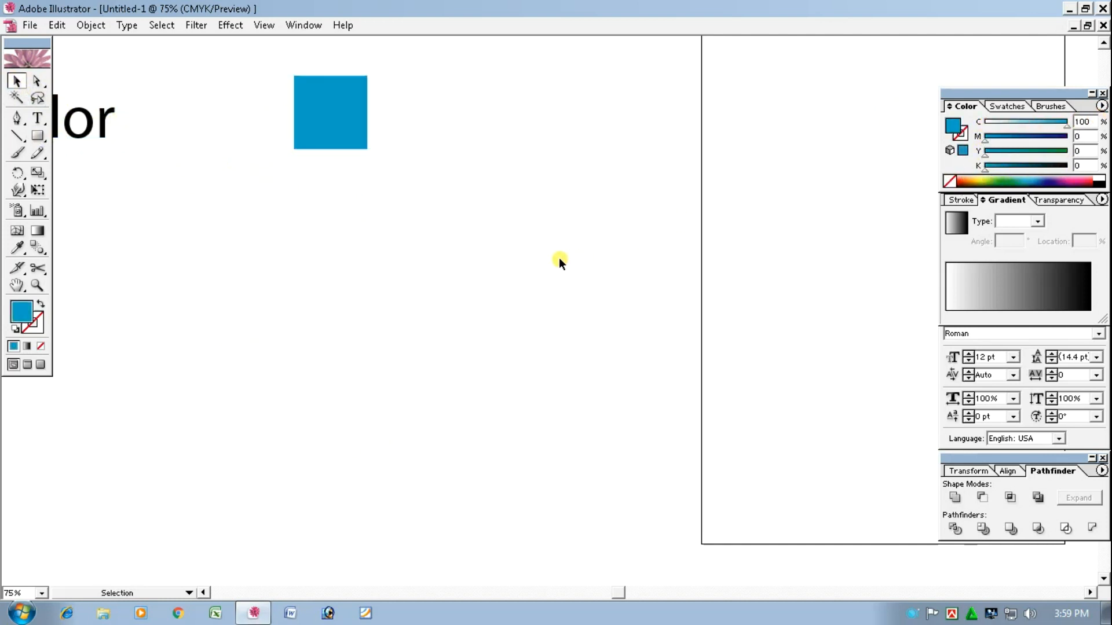
Copy the cyan square straight down and repeat the copy to build an evenly spaced column of six squares
drag(346, 111, 342, 193)
key(ctrl+d)
key(ctrl+d)
key(ctrl+d)
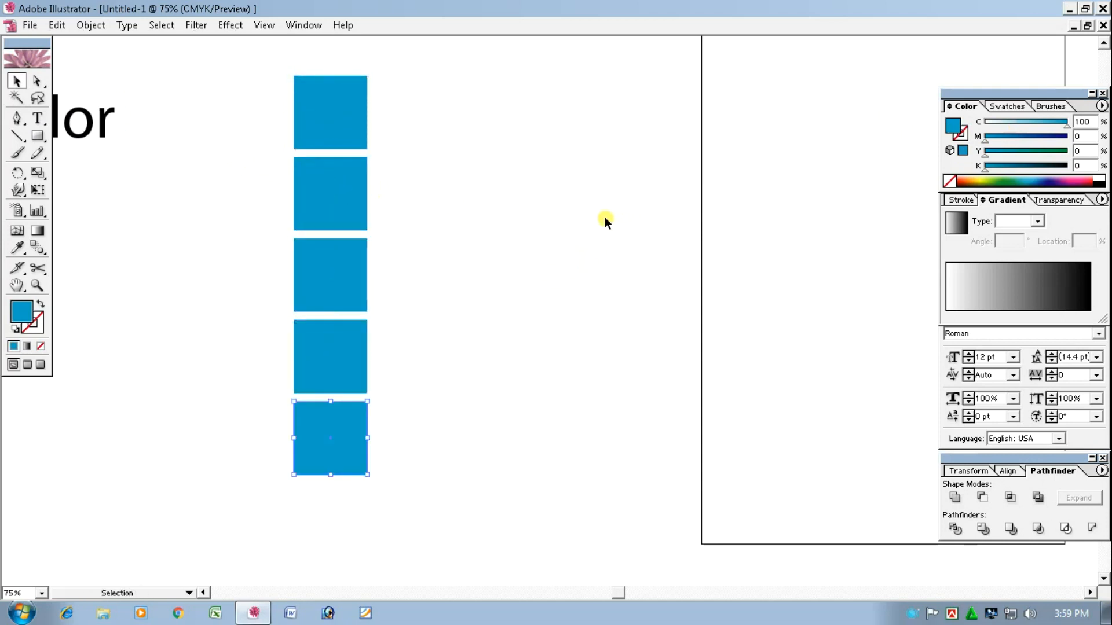
key(ctrl+d)
Duplicate the whole column of six squares beside the original to form a second column
drag(278, 69, 342, 553)
drag(318, 292, 408, 310)
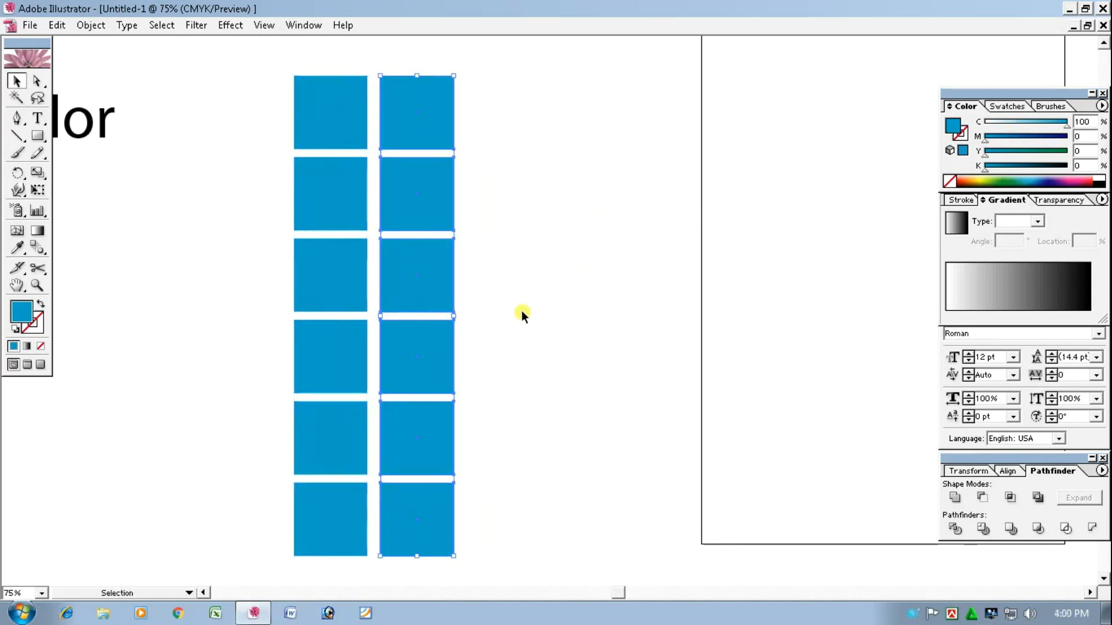
click(555, 339)
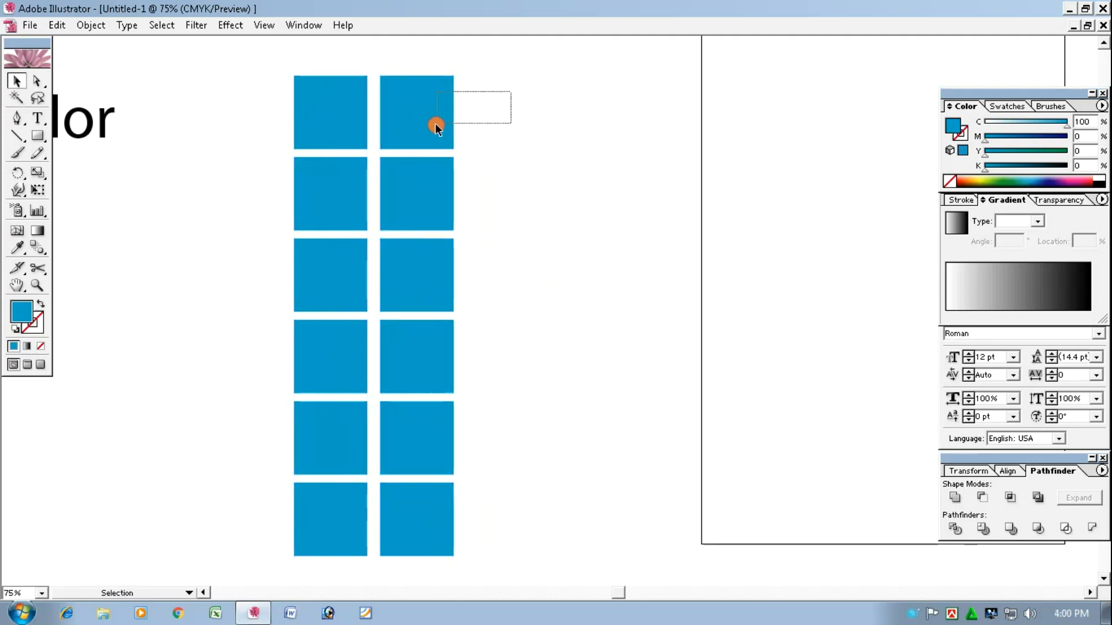
Fill the top square of the second column with C 0, M 100, Y 0, K 0
drag(435, 125, 435, 126)
mouse_move(1067, 125)
mouse_down()
mouse_move(944, 136)
mouse_move(1072, 139)
mouse_up()
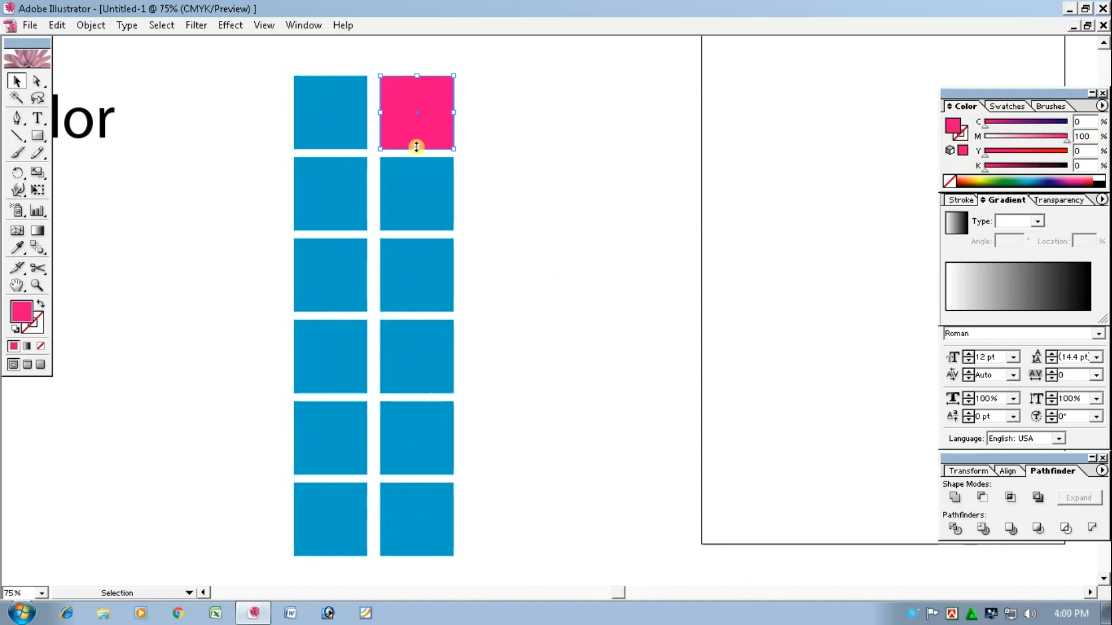
click(585, 214)
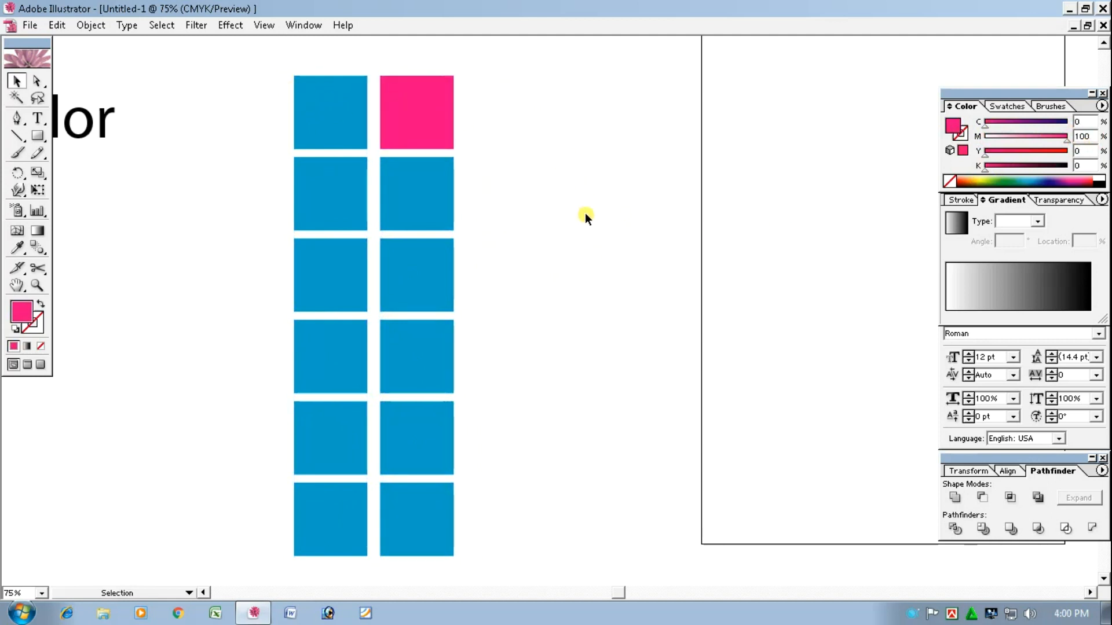
Set the cyan value of the second square in the first column to 75%
click(320, 213)
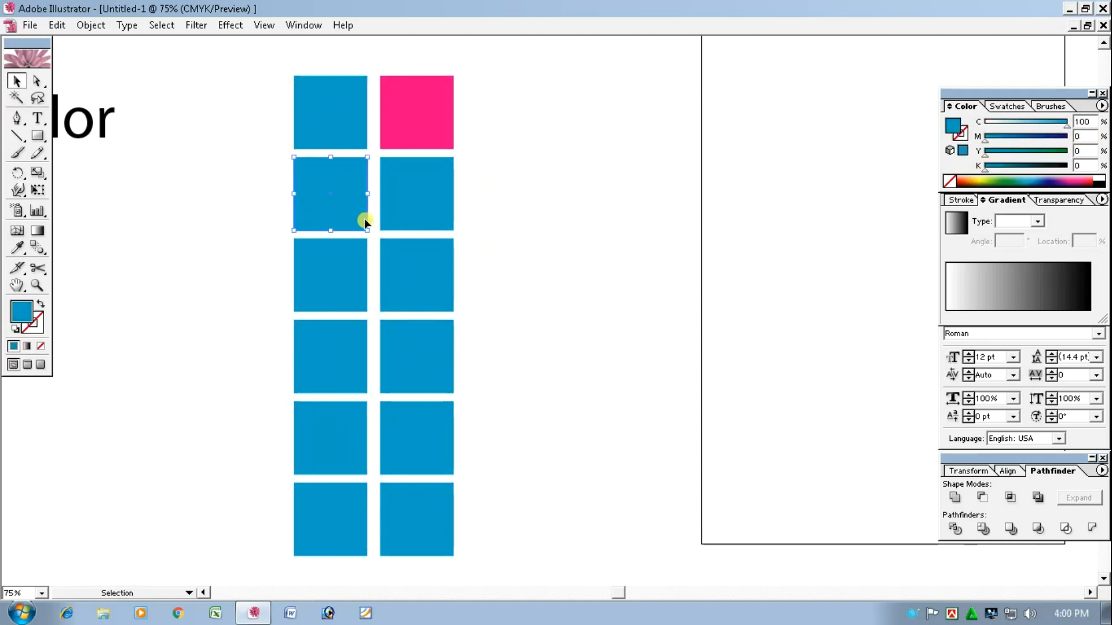
drag(1093, 122, 986, 134)
key(Return)
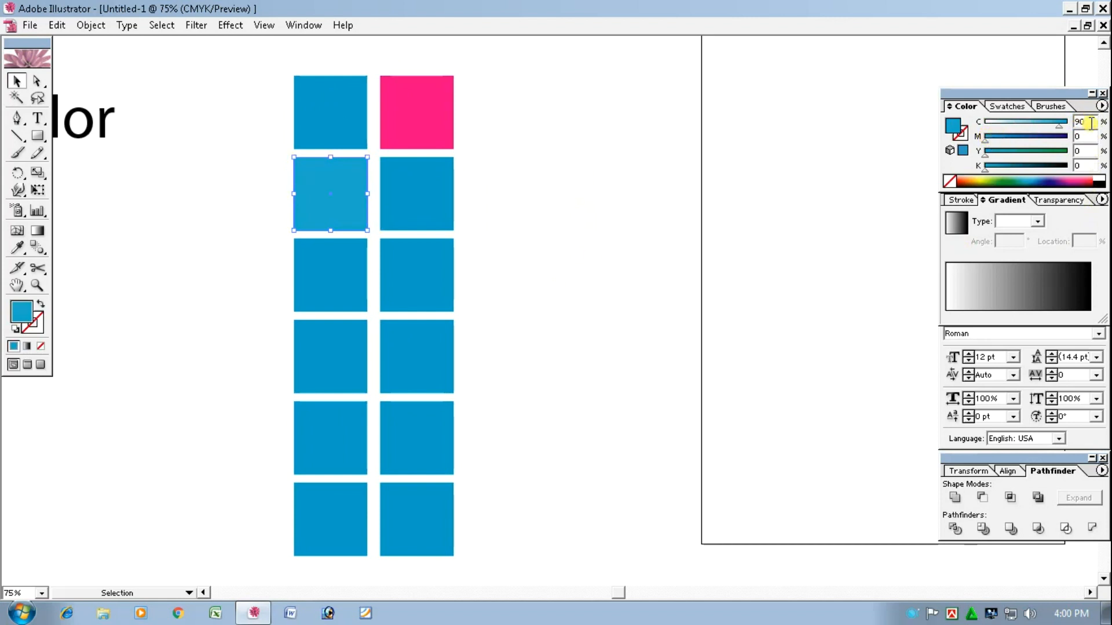
drag(1090, 123, 977, 137)
key(Return)
click(582, 304)
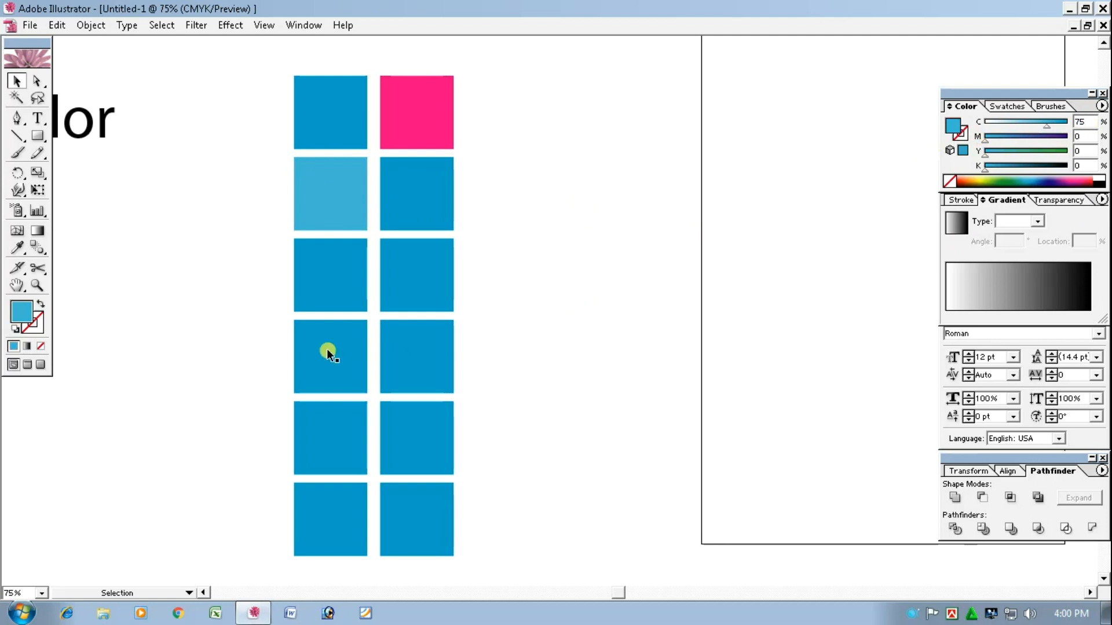
Set the cyan value of the third square in the first column to 50%
drag(340, 278, 340, 279)
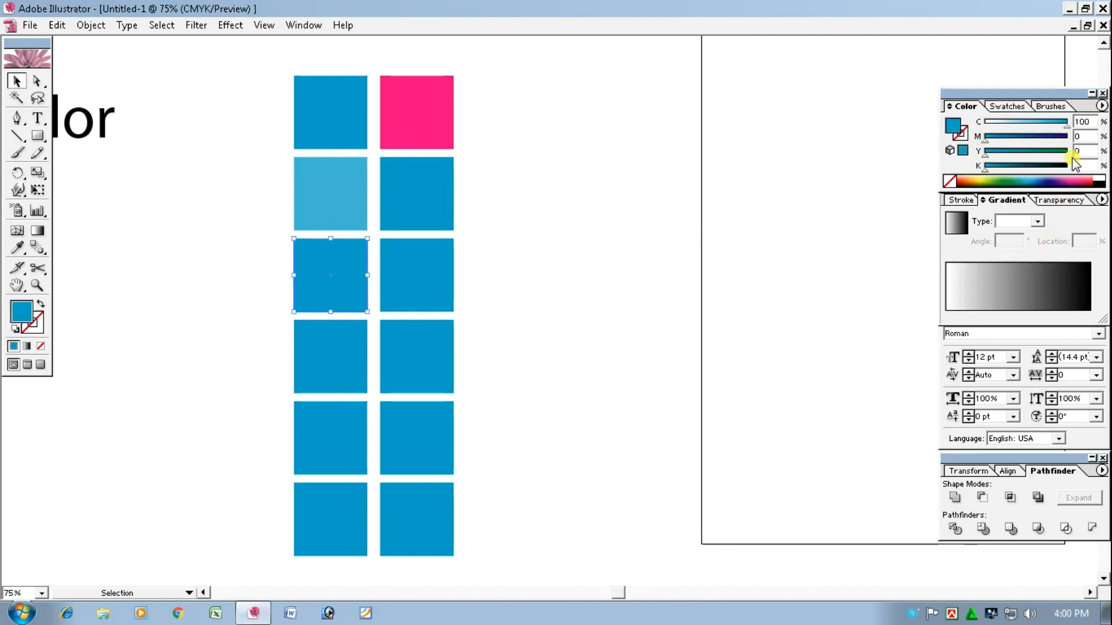
drag(1098, 120, 981, 146)
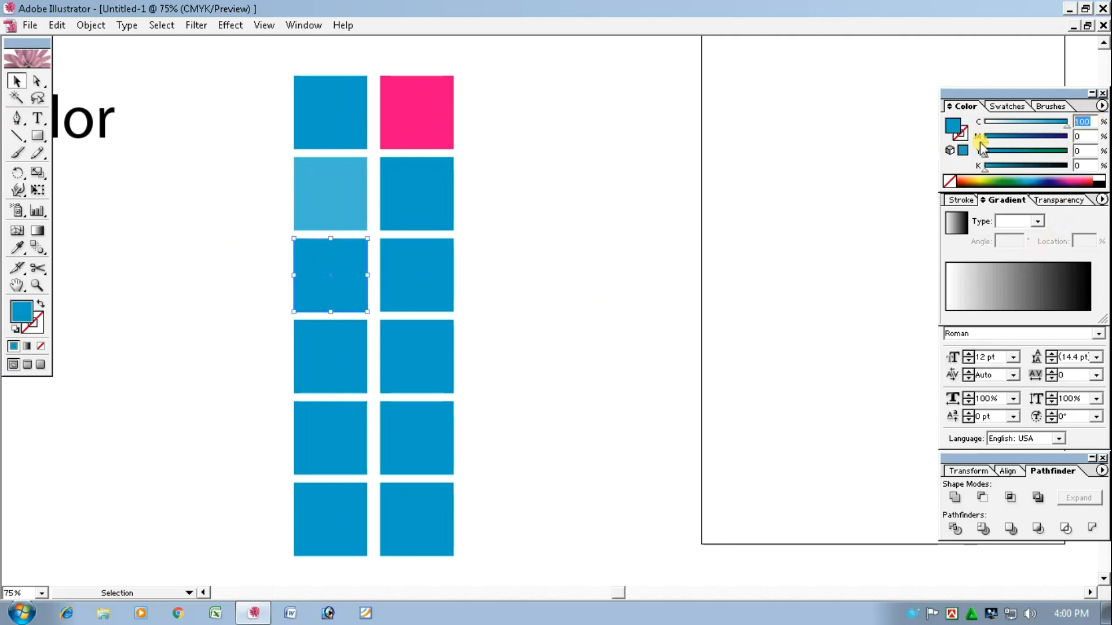
text(50)
key(Return)
click(550, 384)
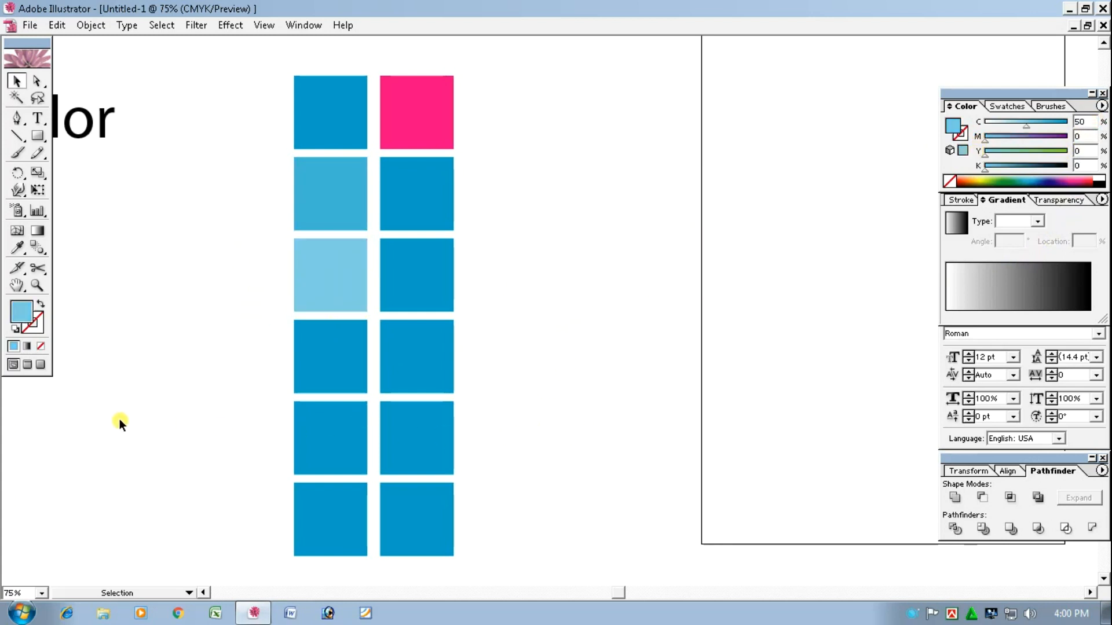
Set the cyan value of the fourth square in the first column to 25%
drag(227, 344, 317, 367)
drag(1097, 121, 1002, 129)
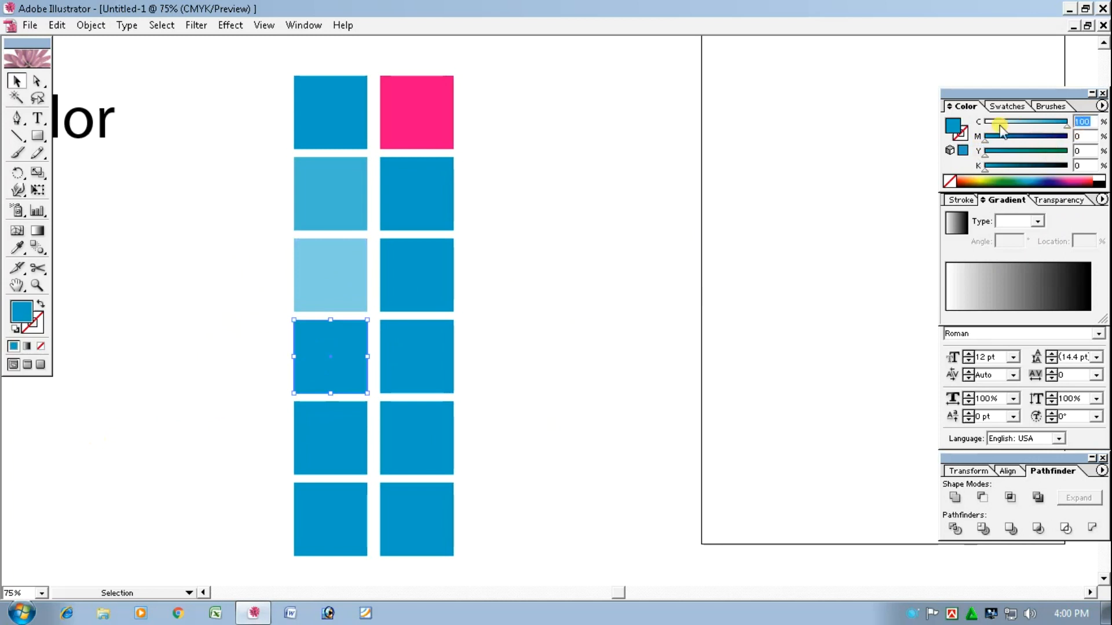
key(Return)
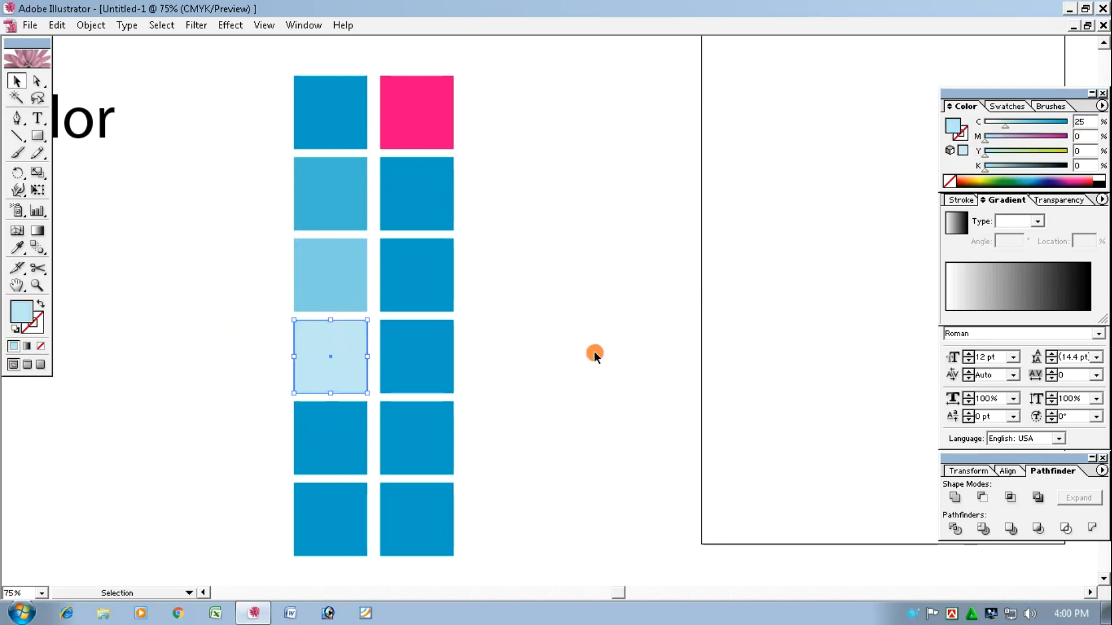
click(532, 453)
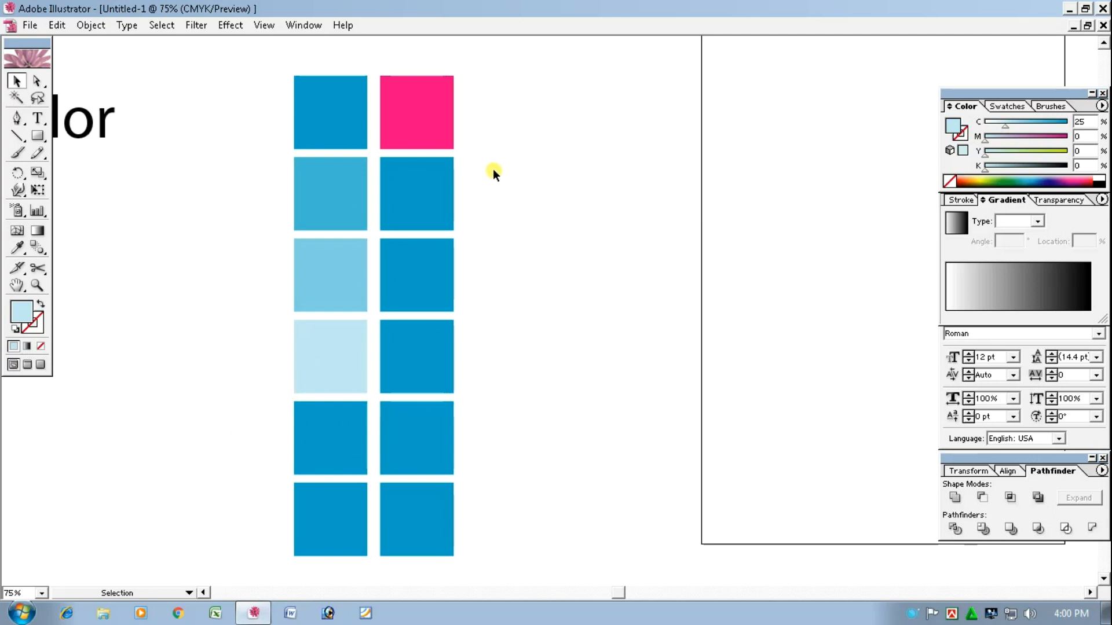
Fill the second square of the second column with C 0 and M 75
drag(492, 172, 399, 207)
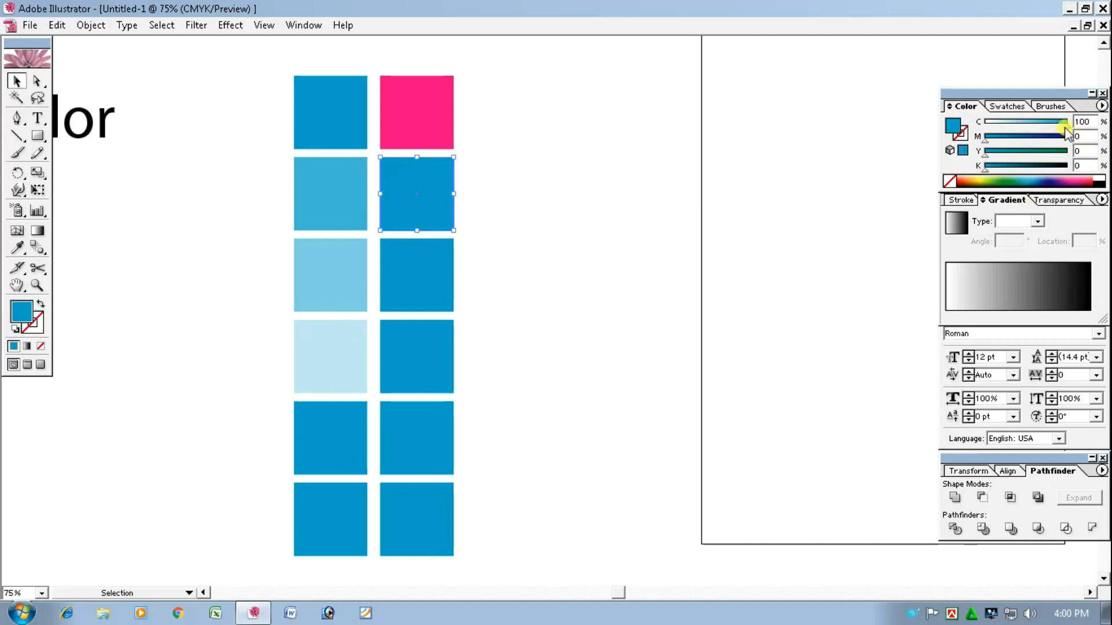
drag(1067, 126, 1092, 138)
double_click(1082, 137)
text(75)
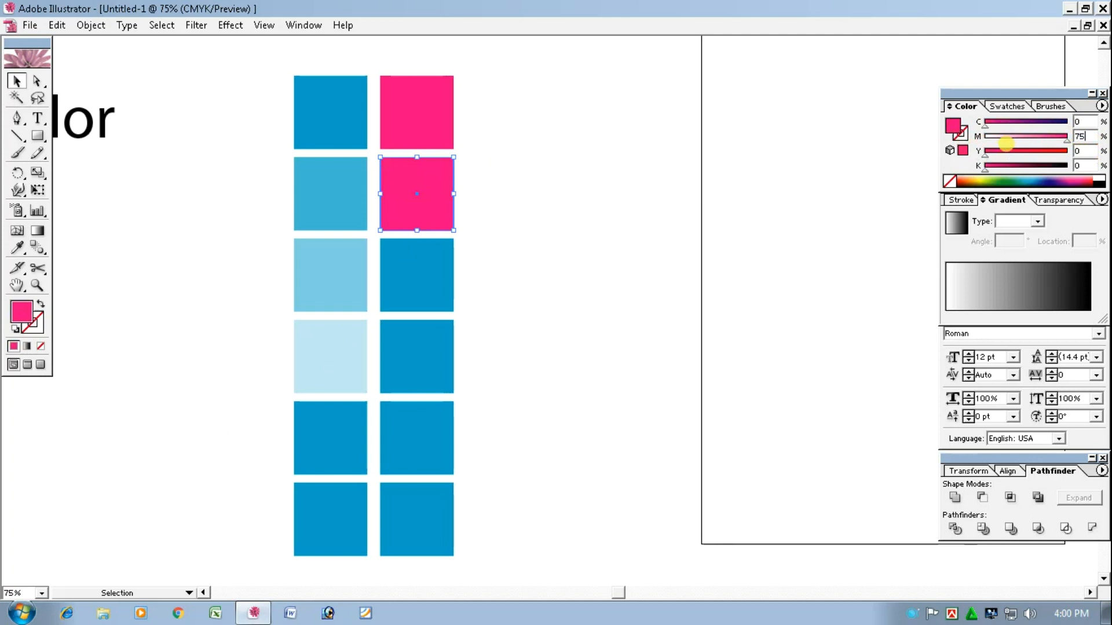
key(Return)
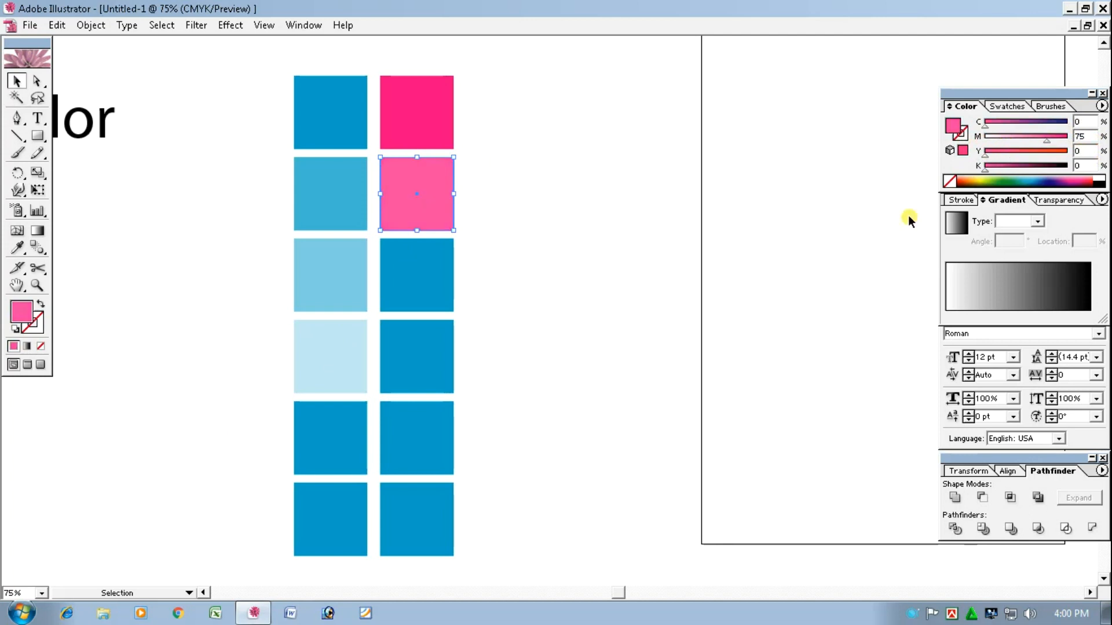
Set the cyan value of the third square in the second column to 0%
click(425, 293)
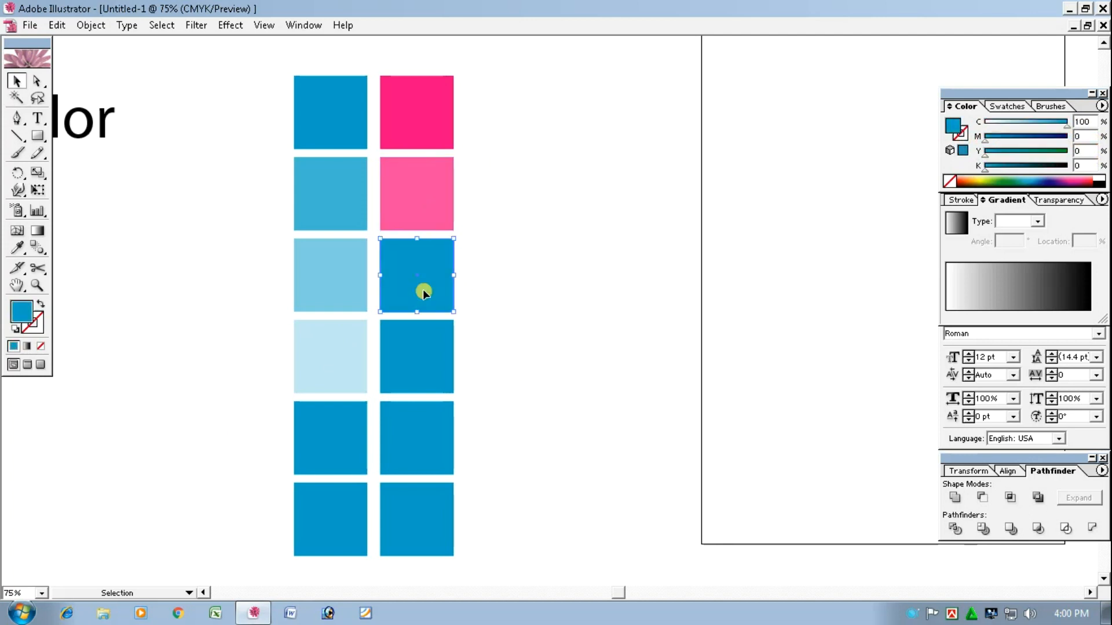
double_click(1082, 122)
text(0)
key(Tab)
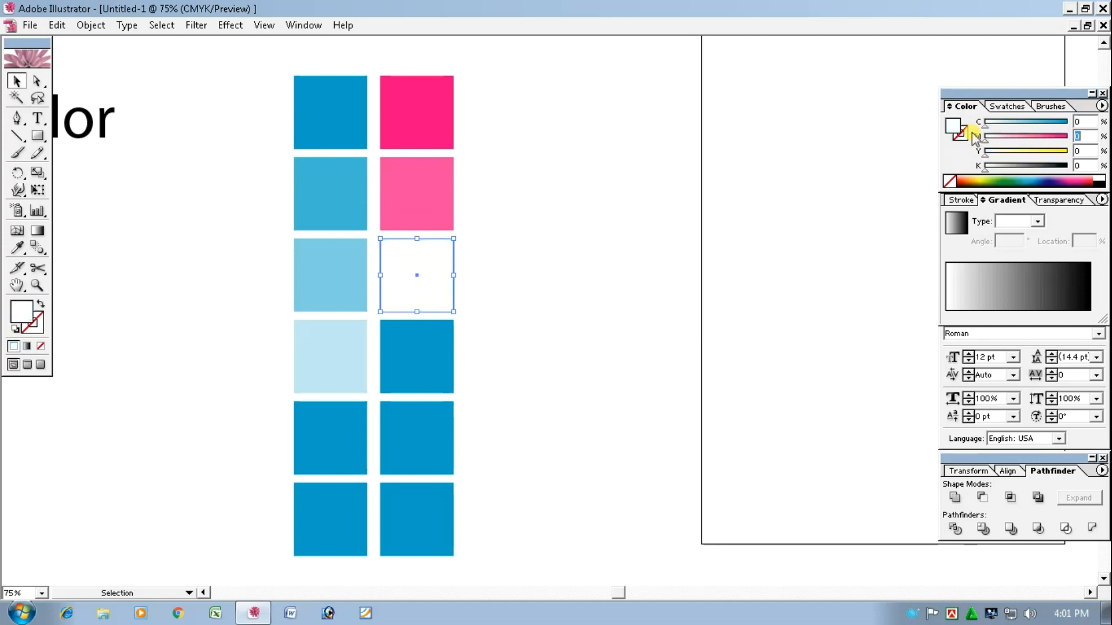
text(50)
key(Return)
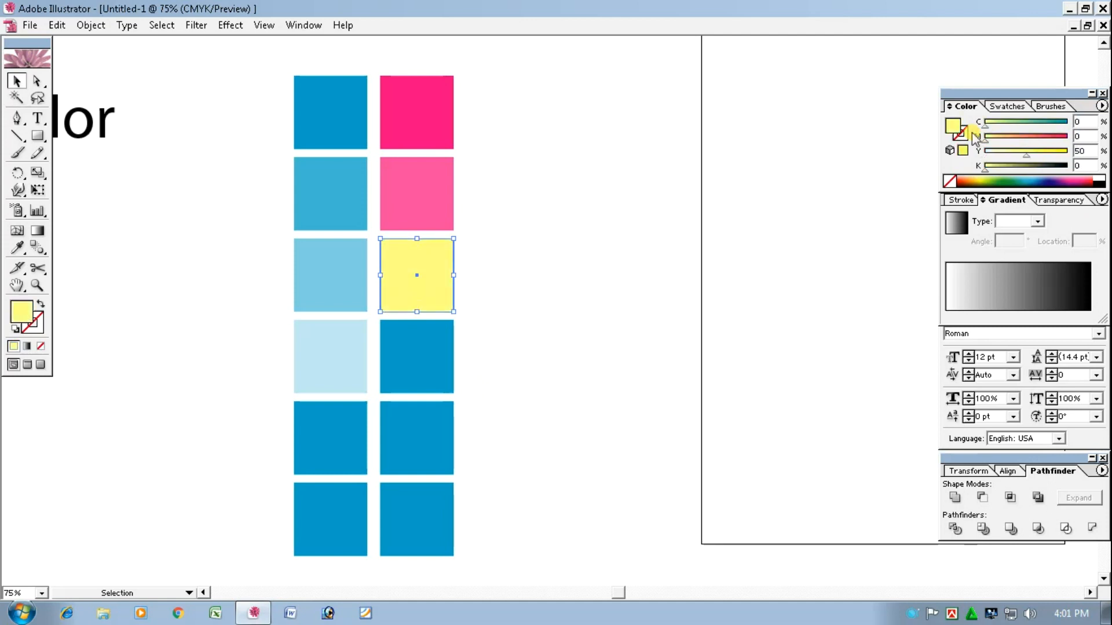
drag(1032, 156, 985, 155)
Set the magenta value of the third square in the second column to 50%
double_click(1091, 136)
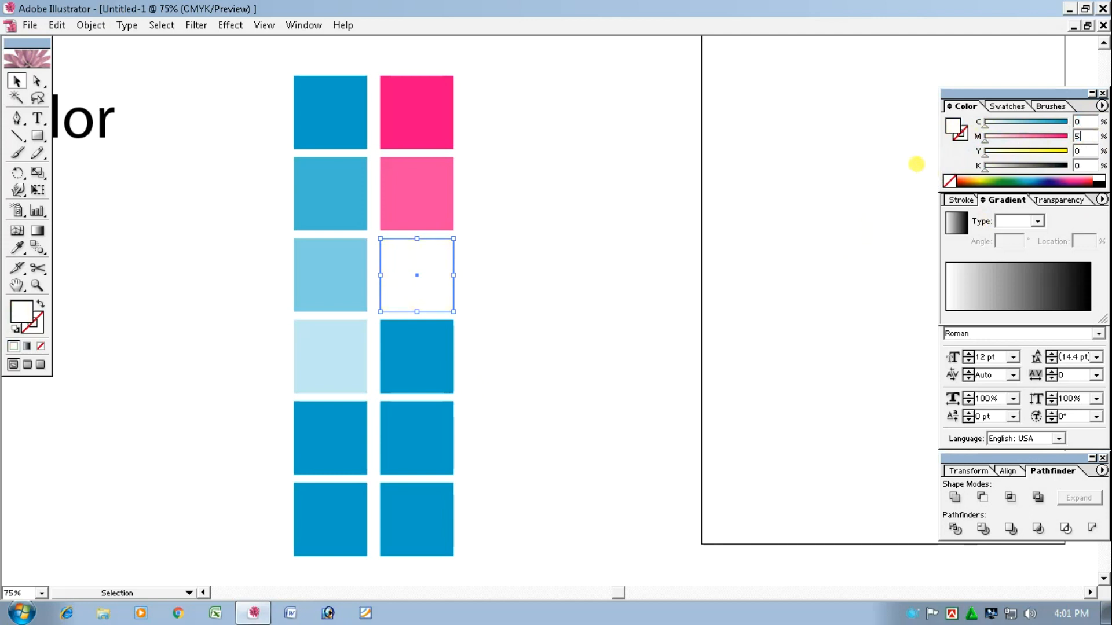
key(Return)
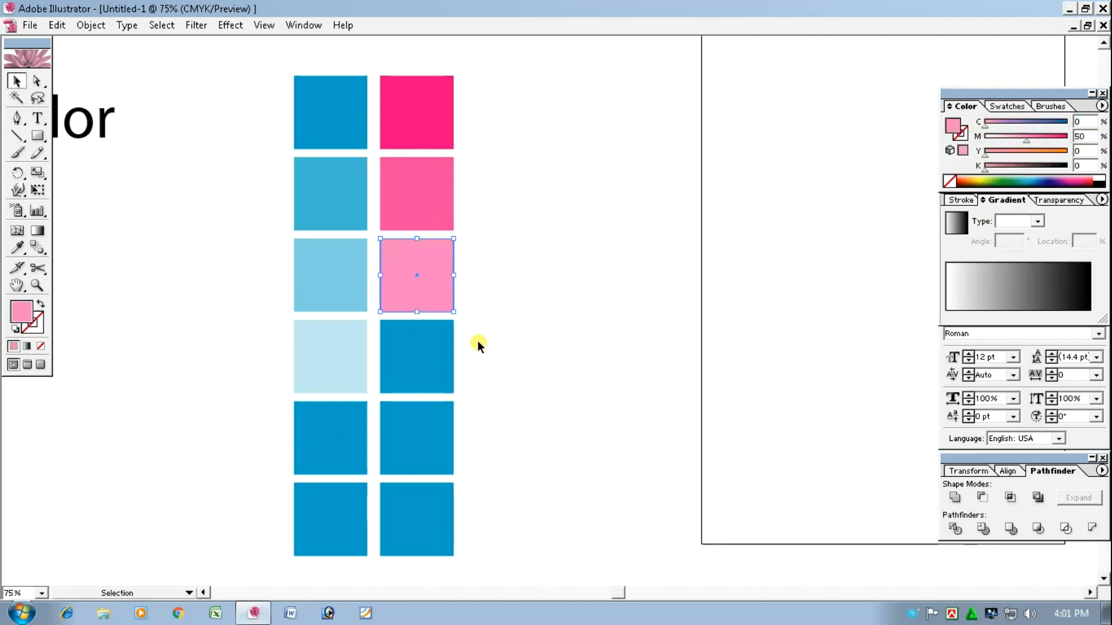
Fill the fourth square of the second column with C 0 and M 25
click(424, 371)
double_click(1082, 122)
text(0)
key(Return)
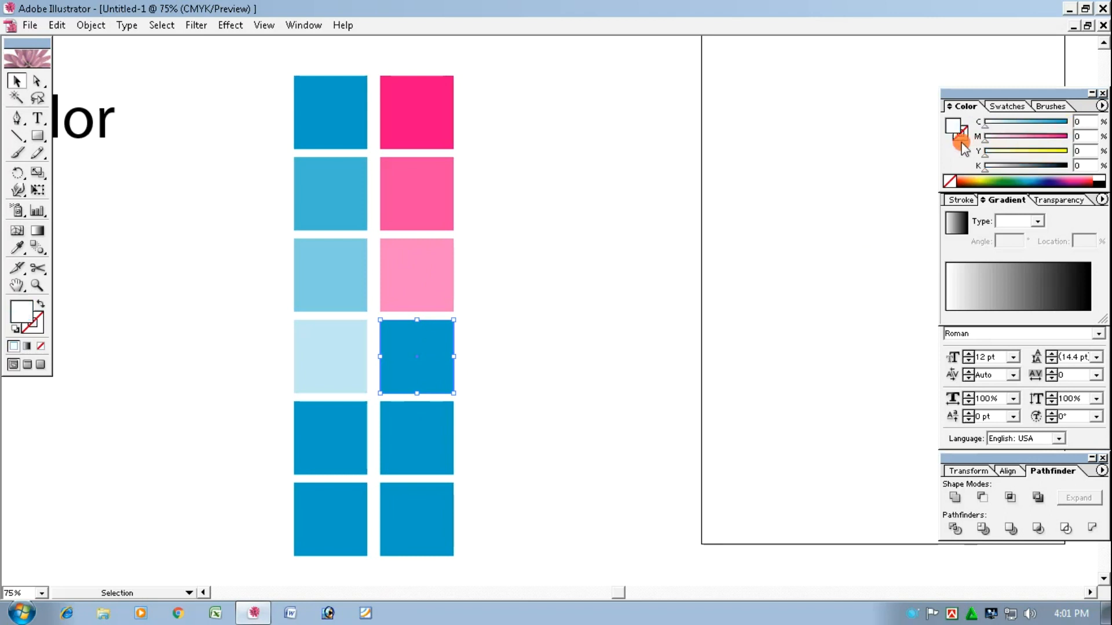
double_click(1084, 137)
text(2)
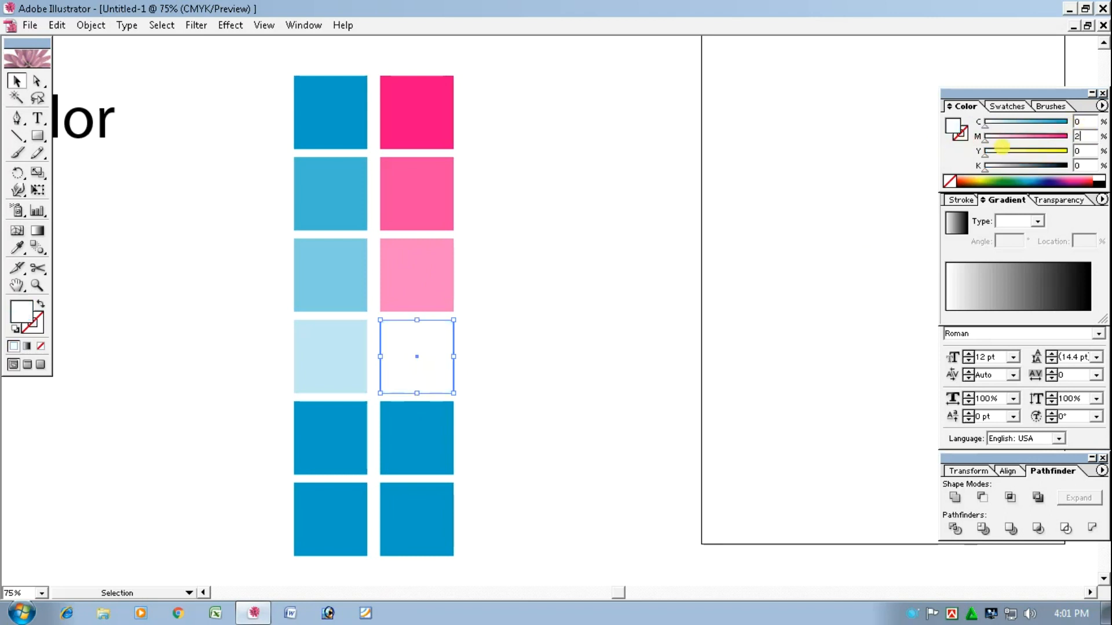
text(5)
key(Return)
click(574, 333)
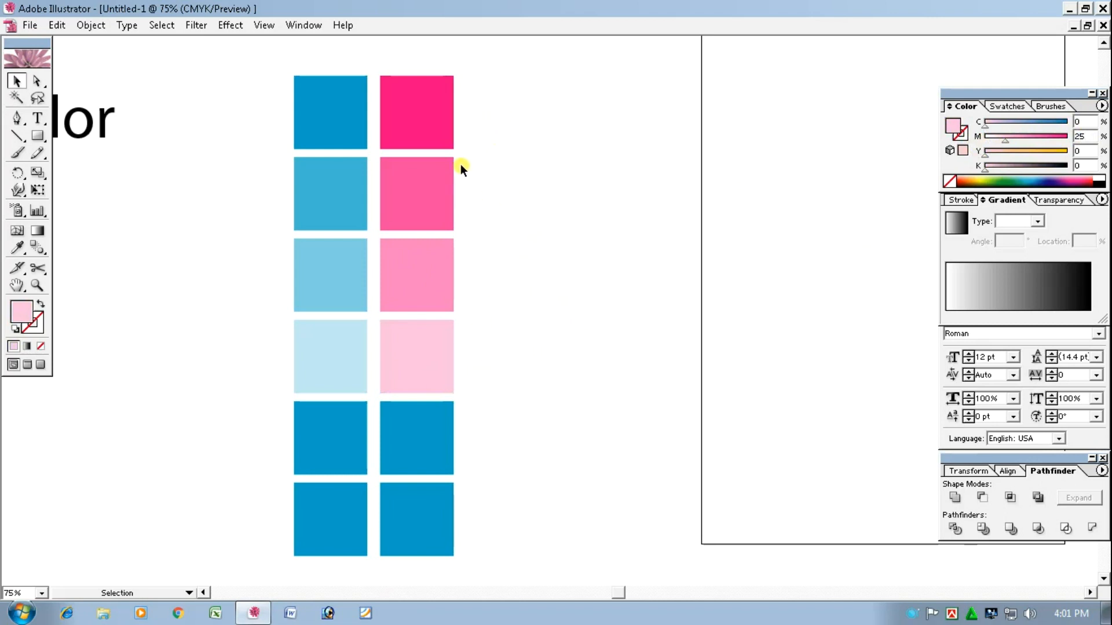
Delete the four leftover blue squares in the two lowest rows
drag(564, 435, 449, 437)
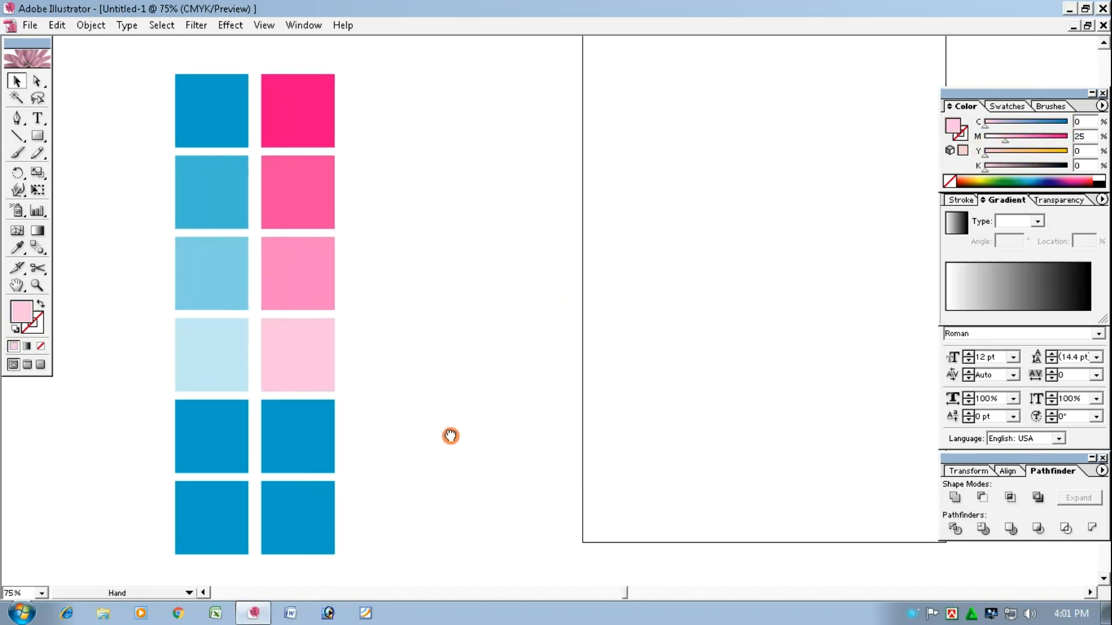
drag(151, 423, 347, 532)
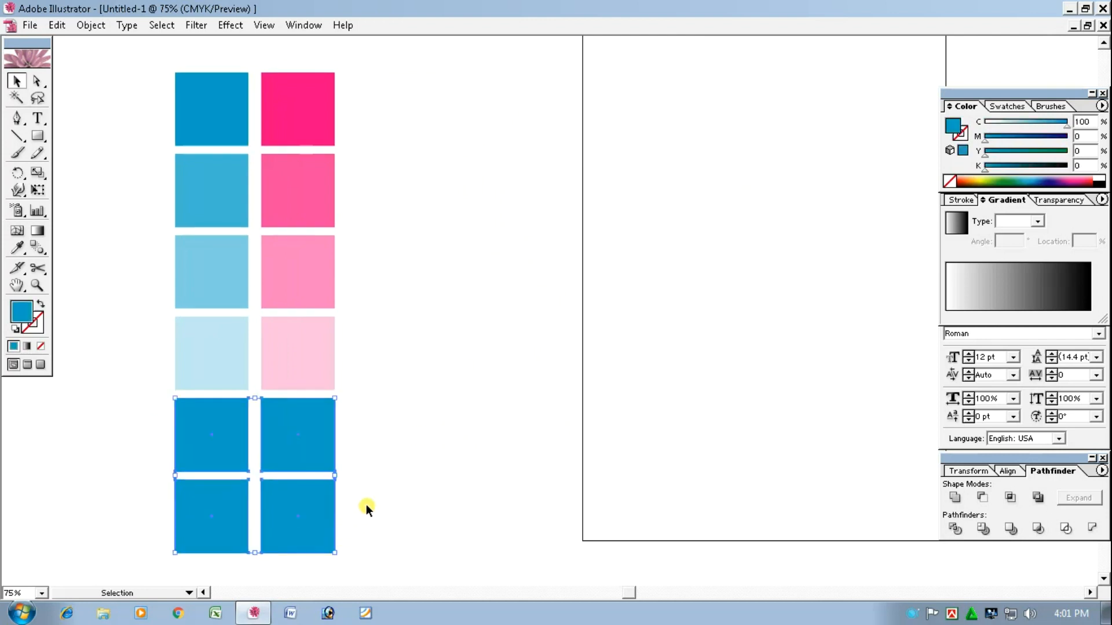
key(Delete)
Duplicate the cyan and magenta columns horizontally beside the originals to form a third and fourth column
drag(152, 80, 331, 356)
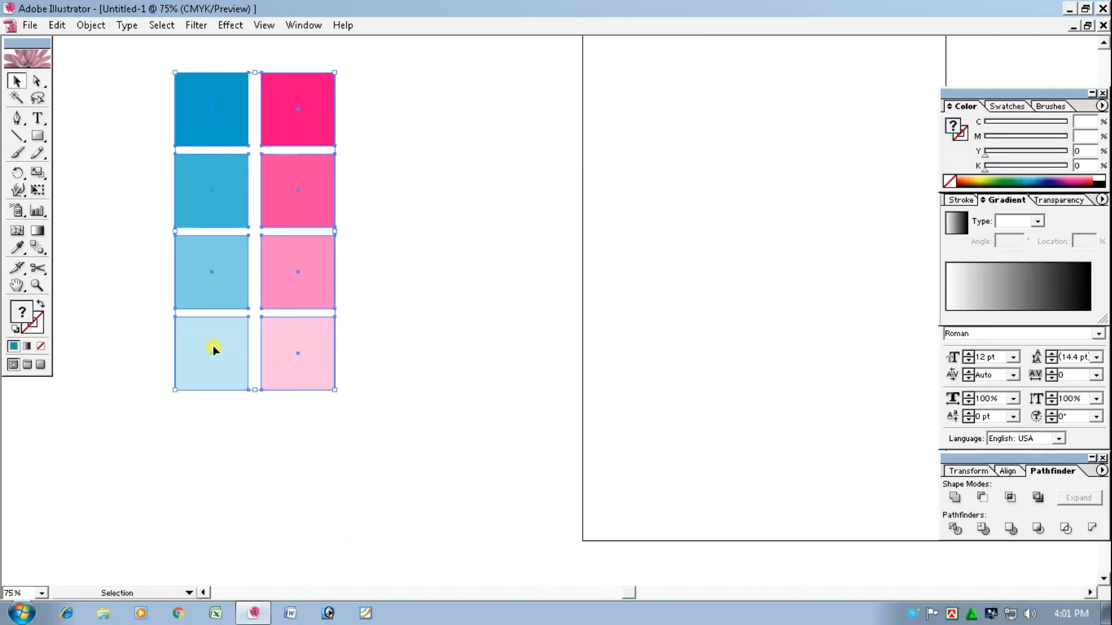
alt+shift+drag(216, 348, 398, 361)
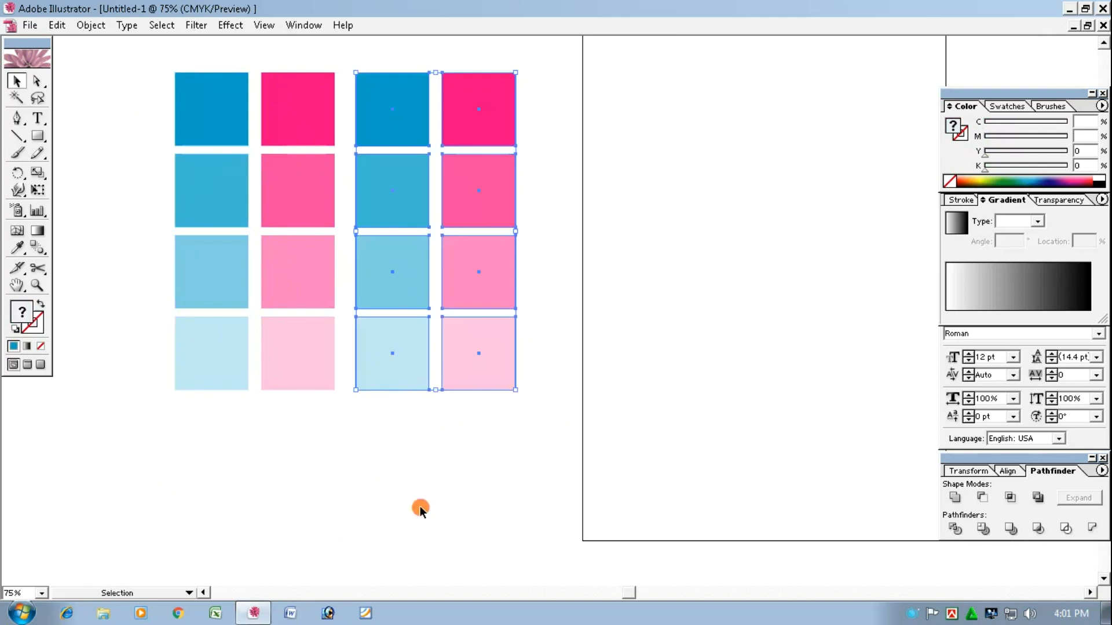
click(422, 509)
Set the magenta value of each of the four squares in the third column to 100%, keeping their cyan tints
click(404, 111)
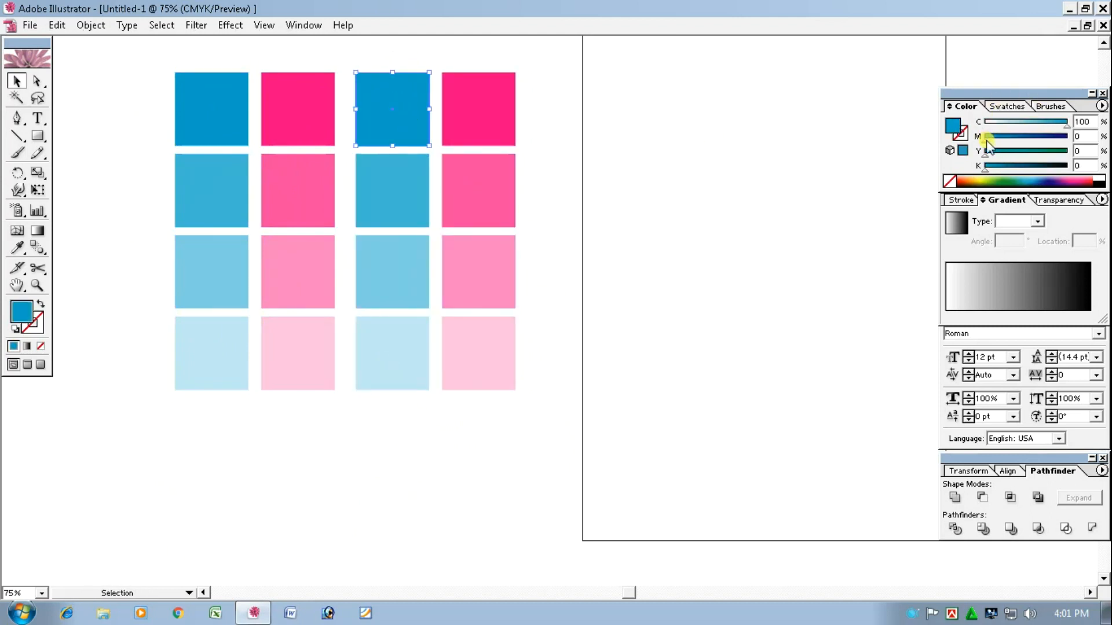
drag(986, 141, 1096, 136)
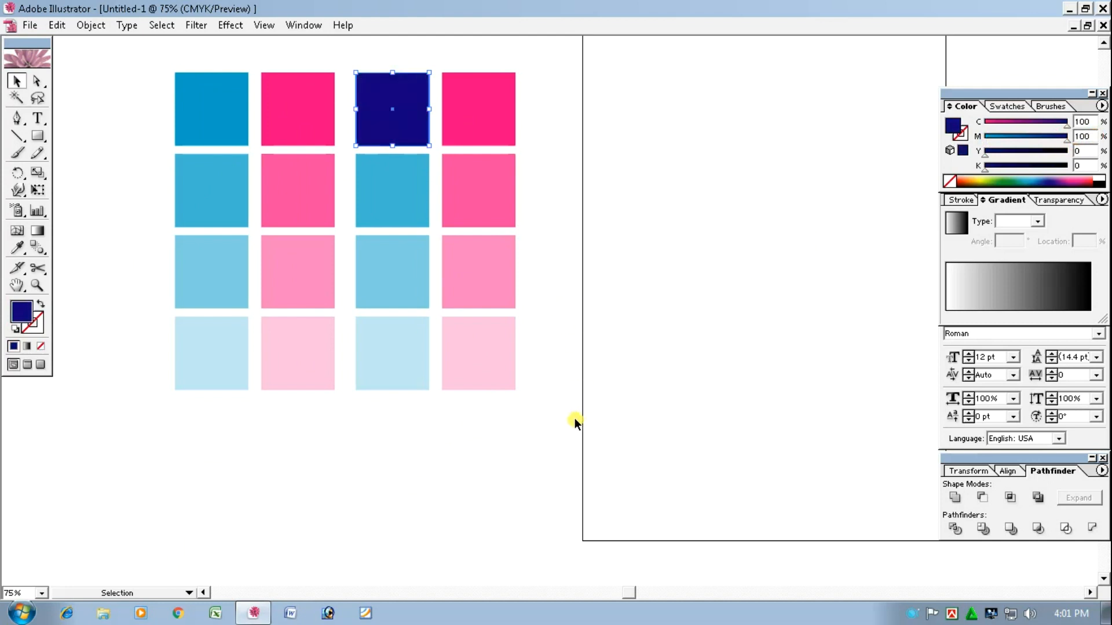
click(407, 213)
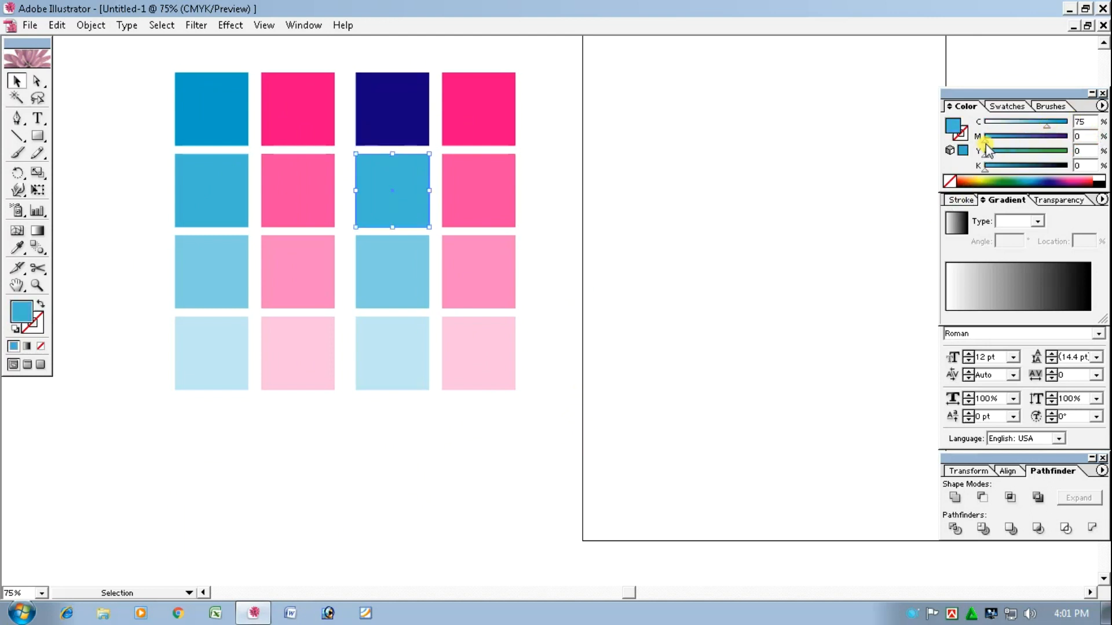
drag(985, 143, 1097, 142)
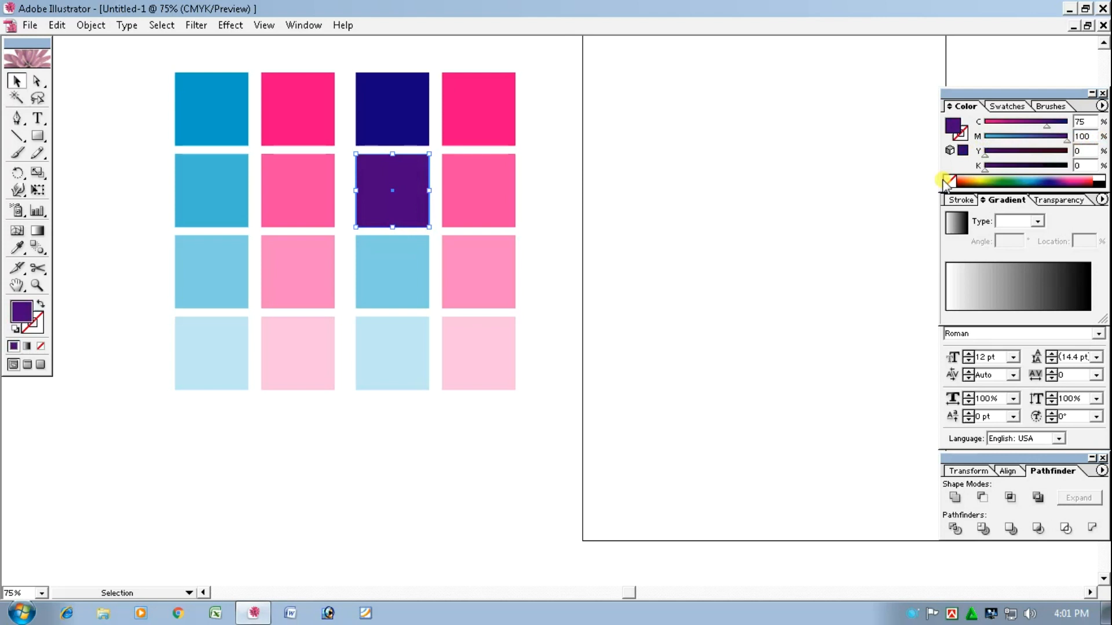
click(674, 316)
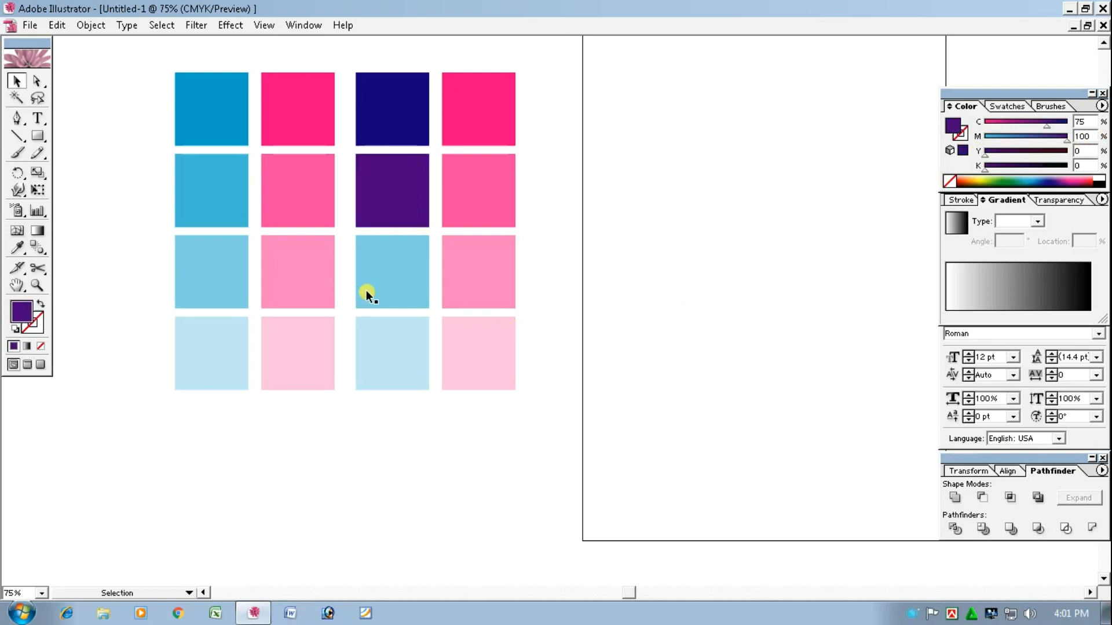
click(379, 283)
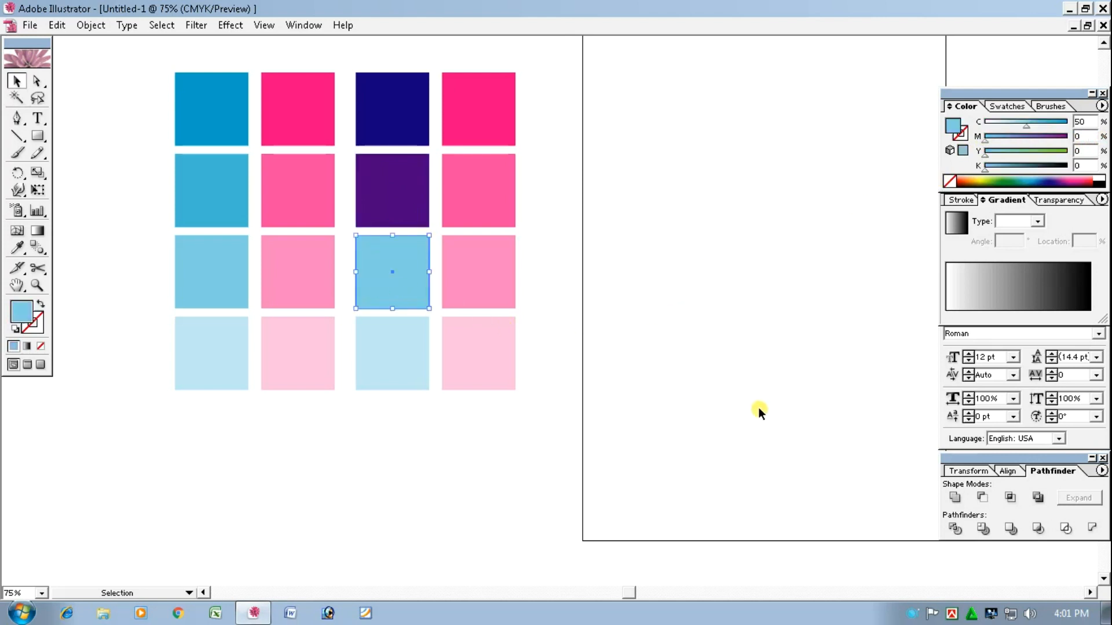
drag(985, 140, 1106, 137)
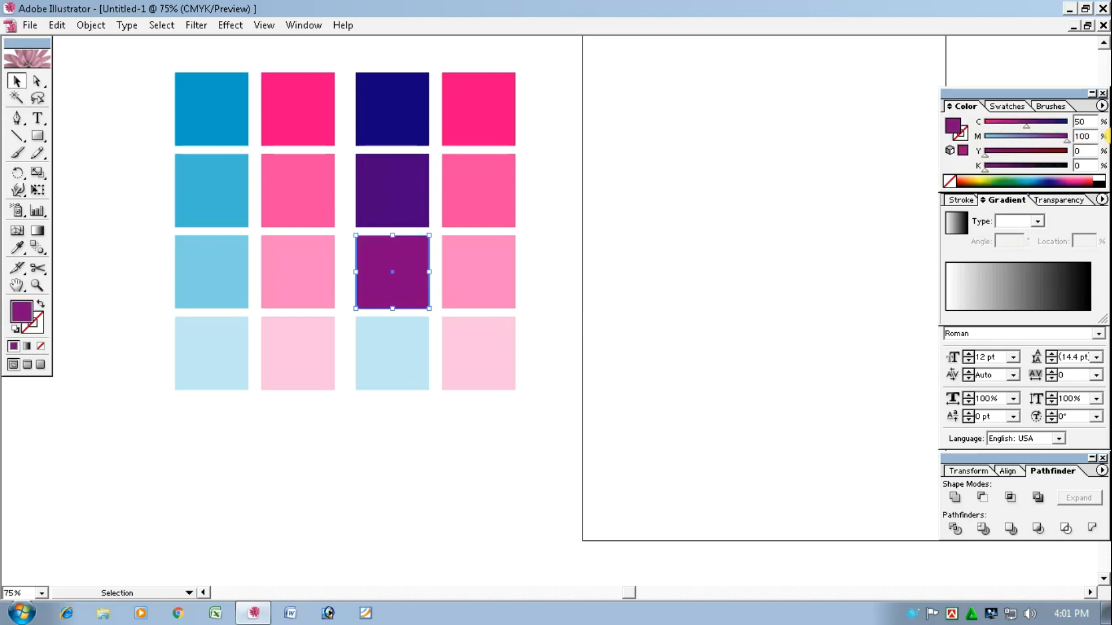
click(388, 360)
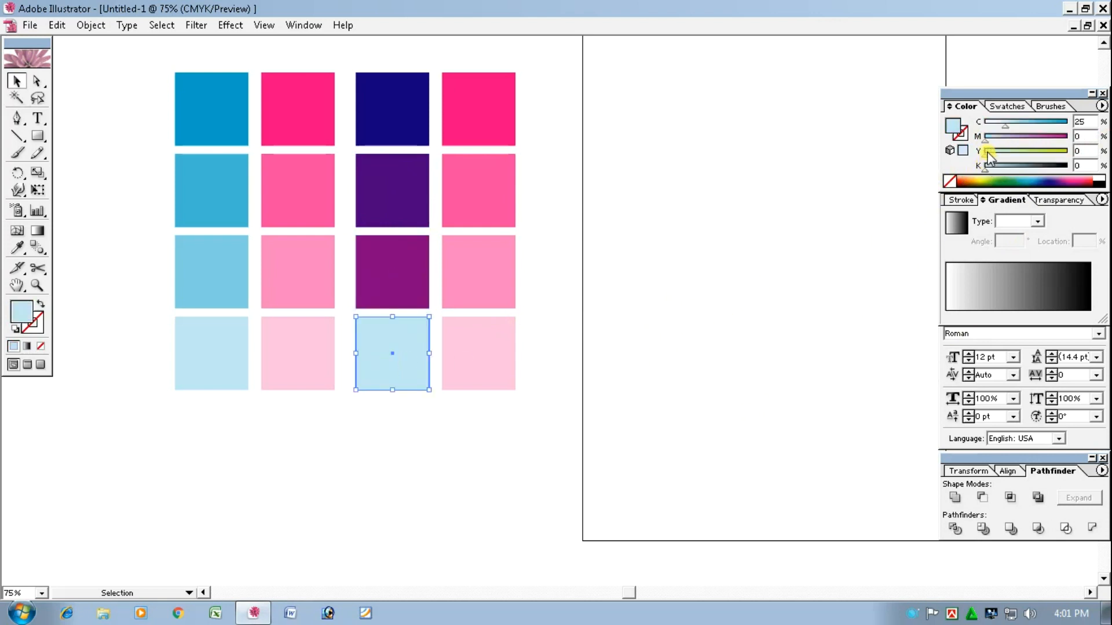
drag(985, 140, 1098, 137)
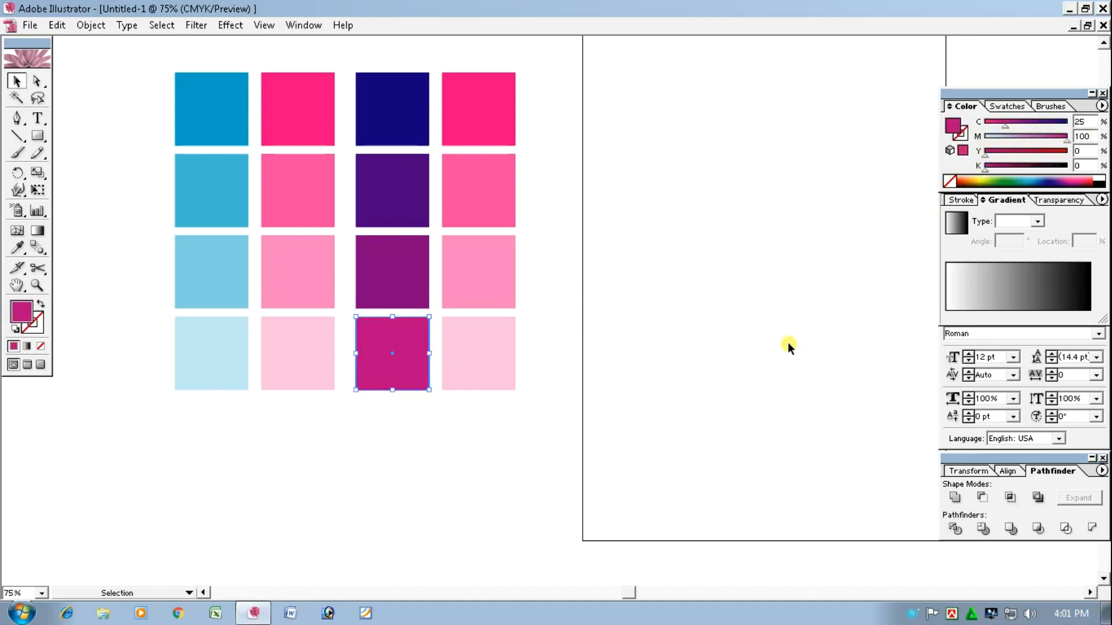
click(784, 346)
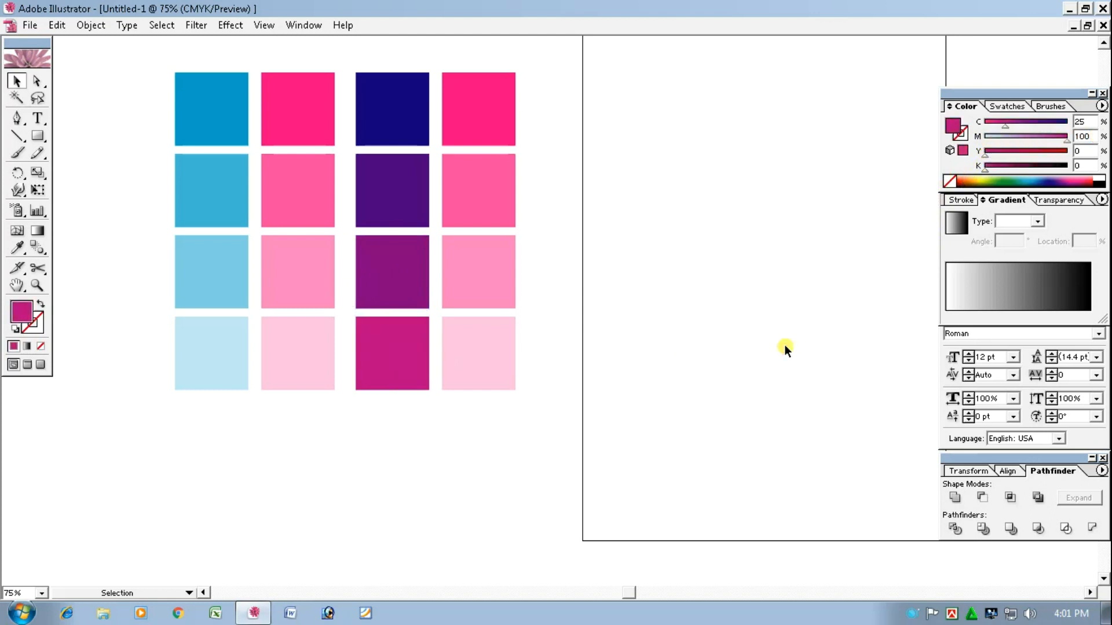
Move all four columns of squares to the left to make room before the artboard
drag(543, 72, 181, 422)
drag(480, 353, 373, 330)
click(355, 472)
Duplicate the third and fourth columns horizontally to the right as a fifth and sixth column
drag(262, 54, 429, 437)
drag(282, 350, 453, 341)
click(658, 329)
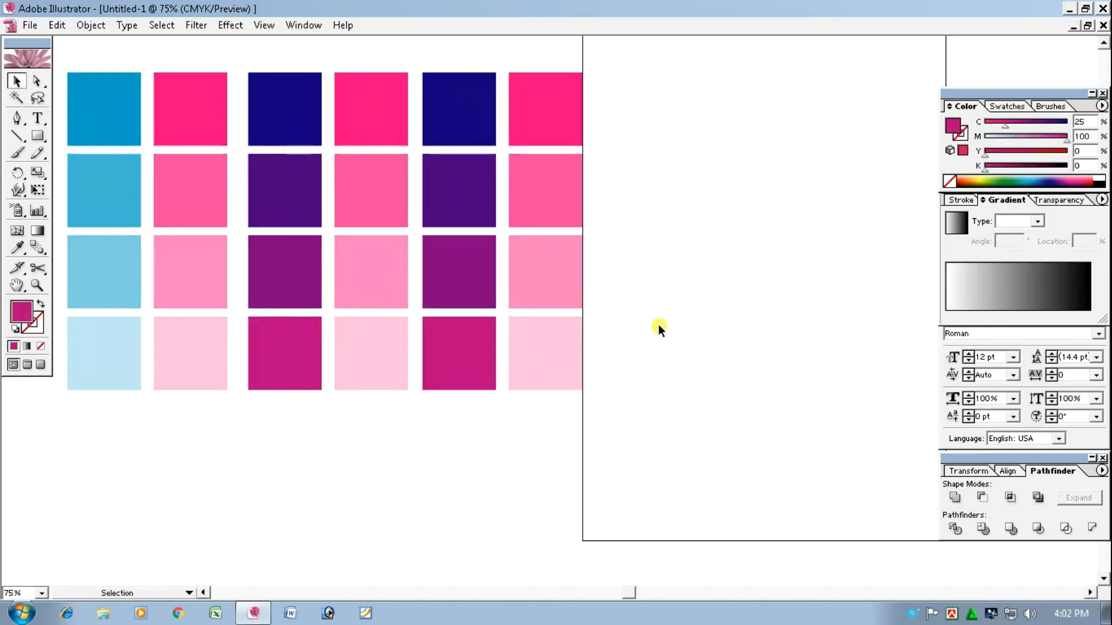
Fill the first square of the fourth column with C 100 and M 75
click(372, 114)
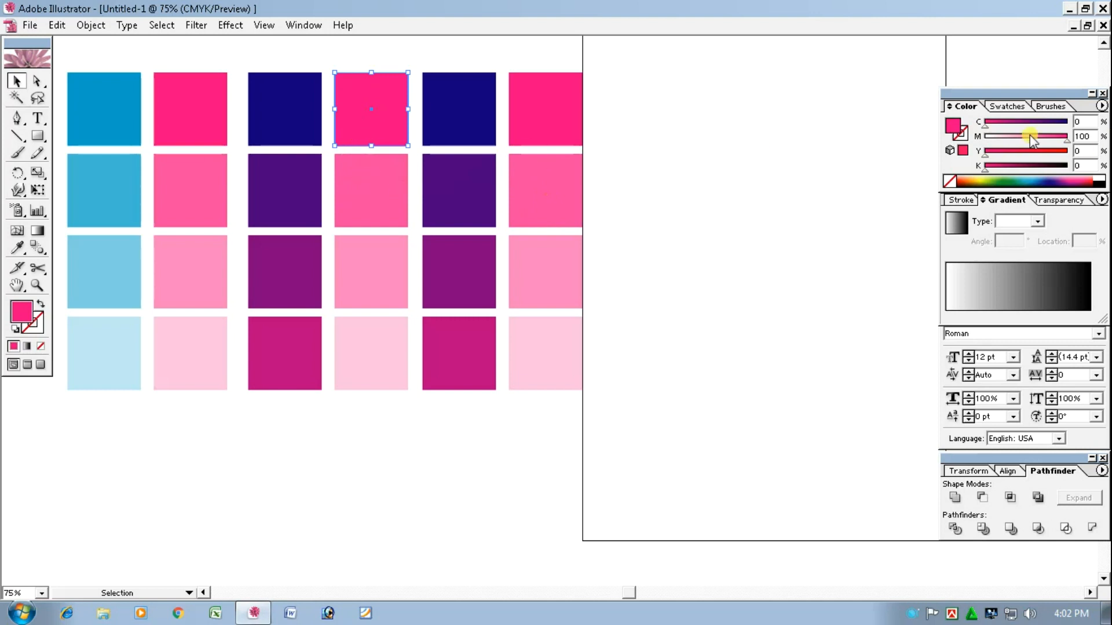
mouse_move(1064, 139)
mouse_down()
mouse_move(986, 139)
mouse_move(1088, 127)
mouse_move(1048, 137)
mouse_up()
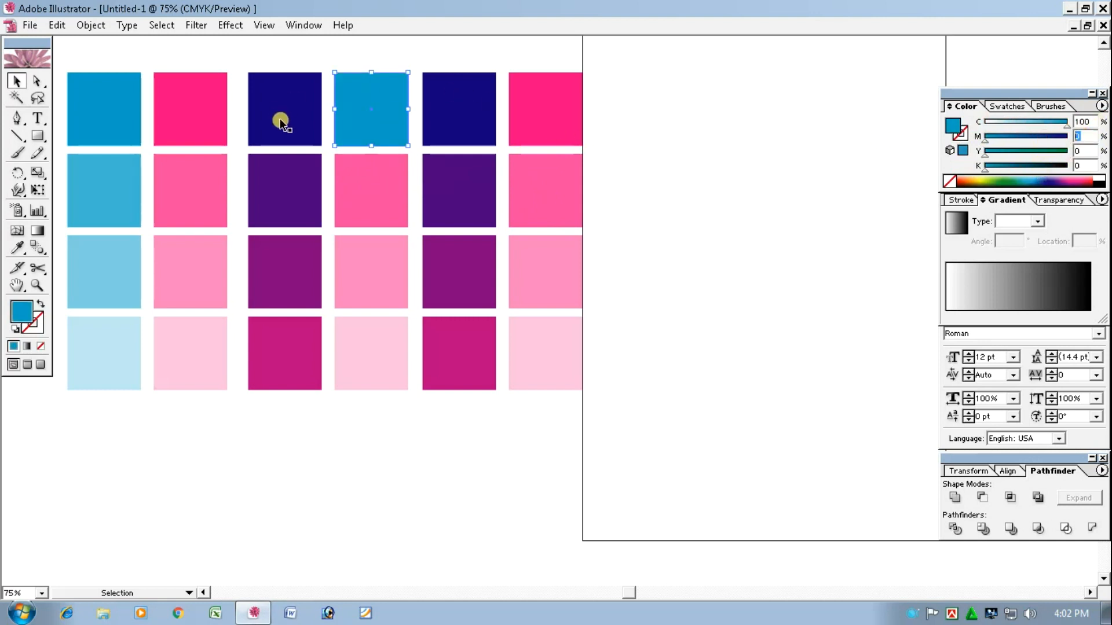
text(75)
key(Return)
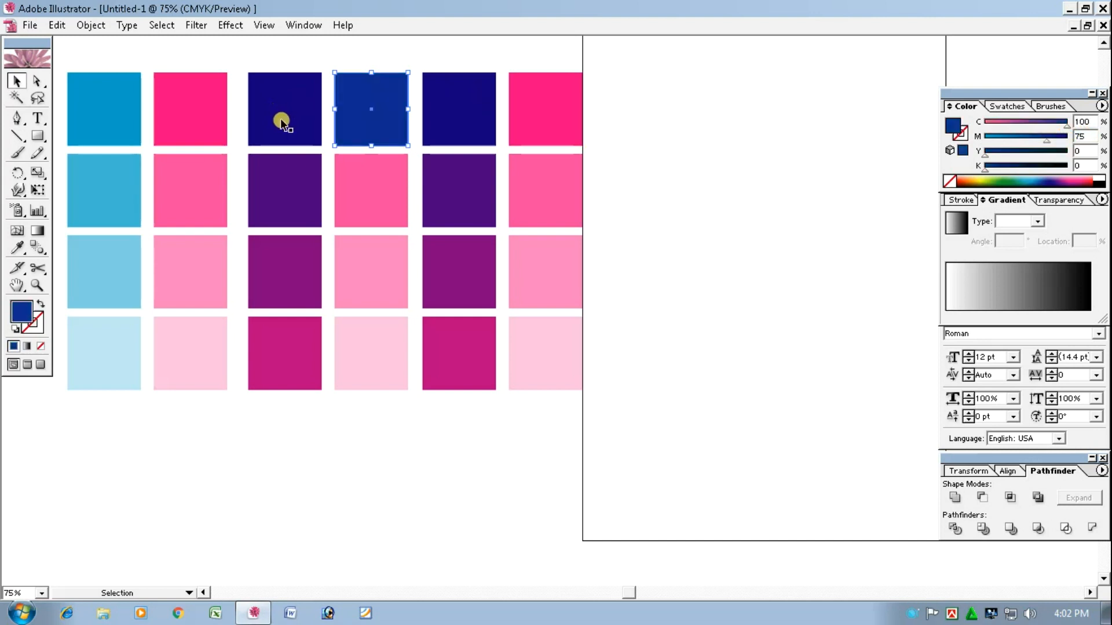
click(431, 472)
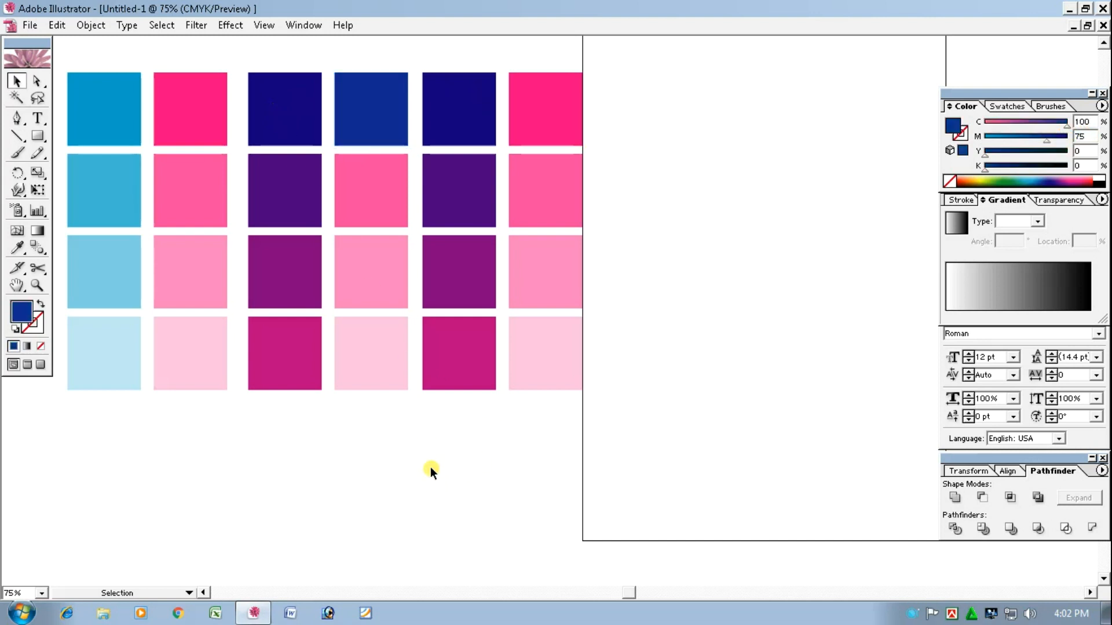
Fill the second square of the fourth column with C 100 and M 50
click(361, 179)
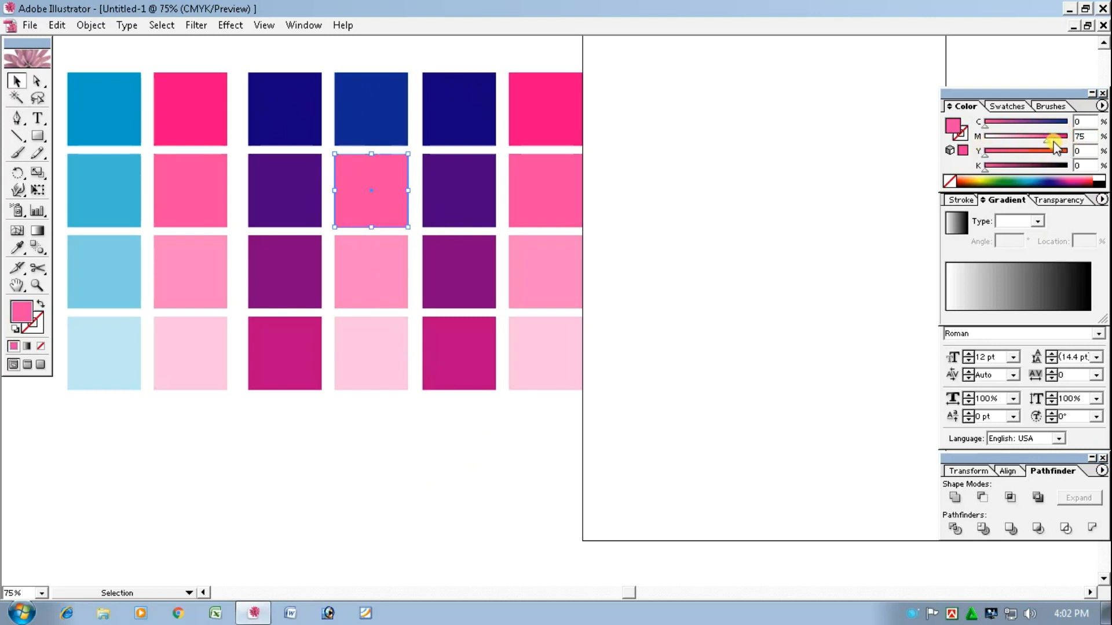
drag(1054, 147, 923, 168)
drag(985, 123, 1051, 143)
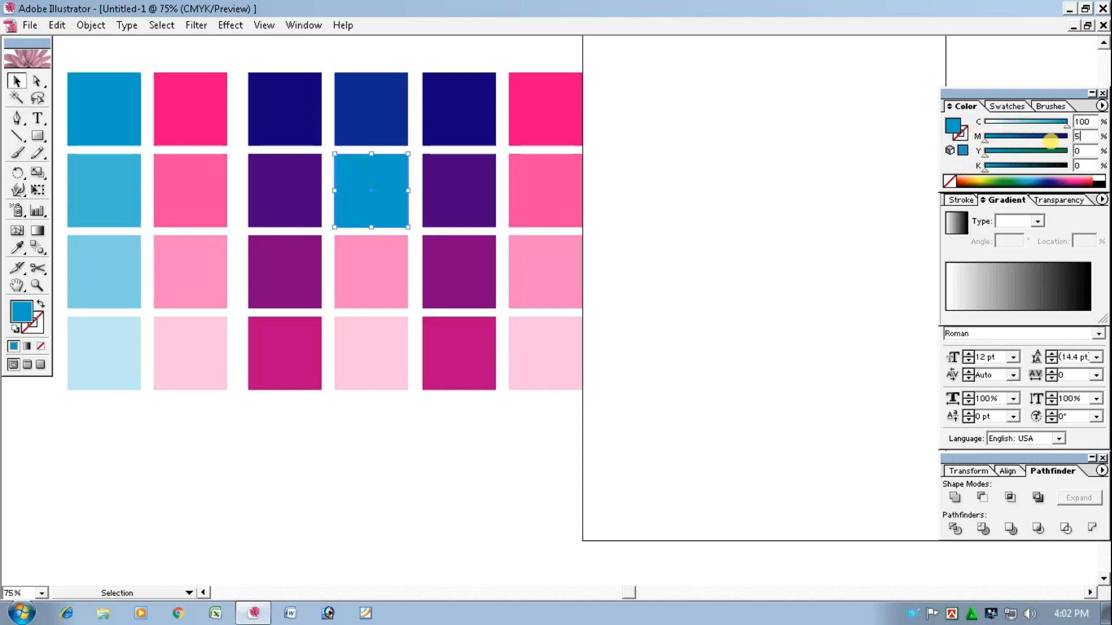
text(50)
key(Return)
click(713, 326)
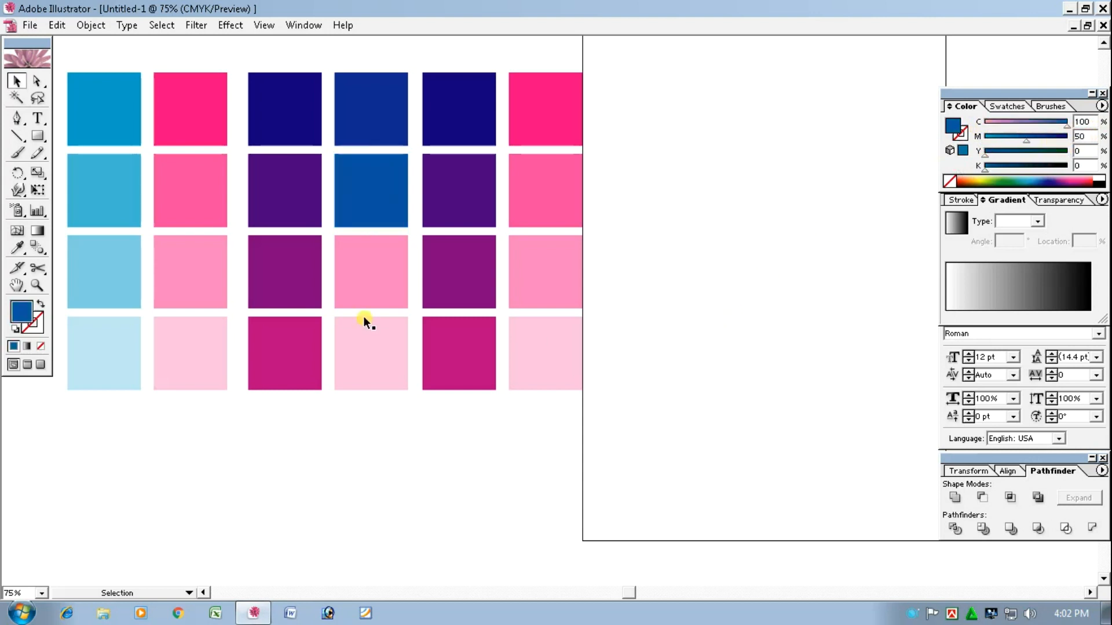
Fill the third square of the fourth column with C 100 and M 25
click(366, 289)
drag(1028, 142, 1068, 124)
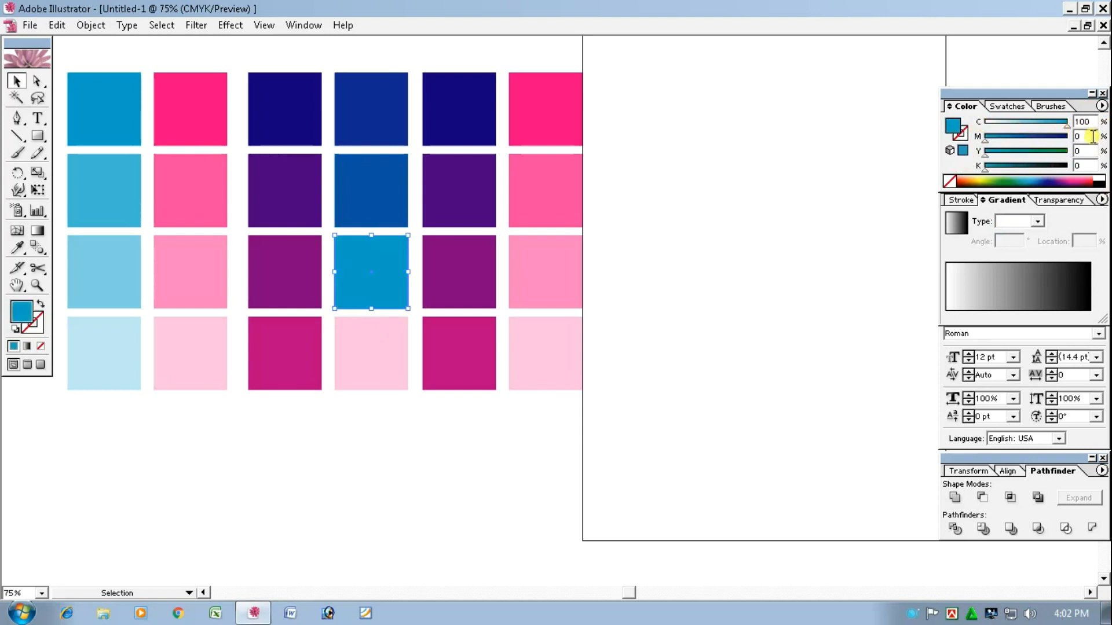
text(25)
key(Return)
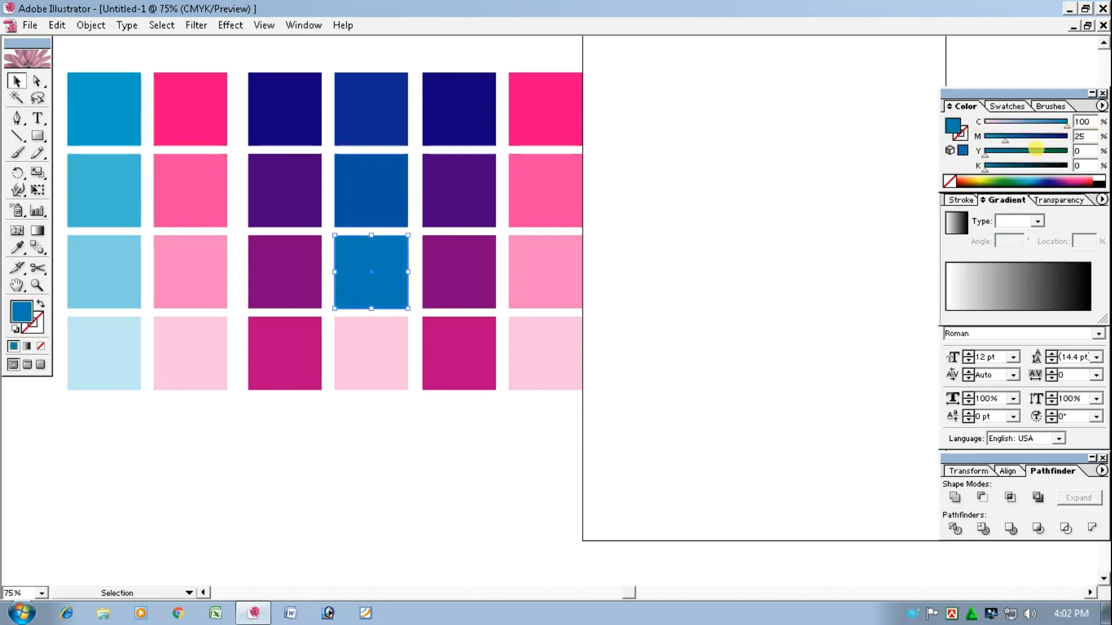
click(436, 508)
Fill the fourth square of the fourth column with C 100 and M 75
click(367, 384)
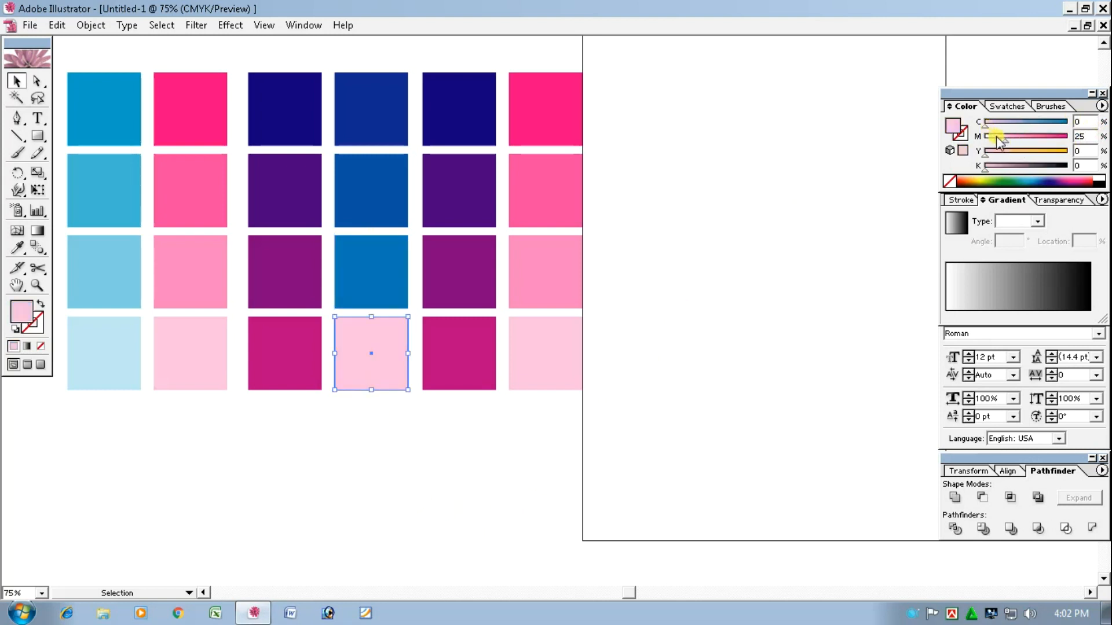
drag(1005, 140, 1070, 122)
click(1085, 135)
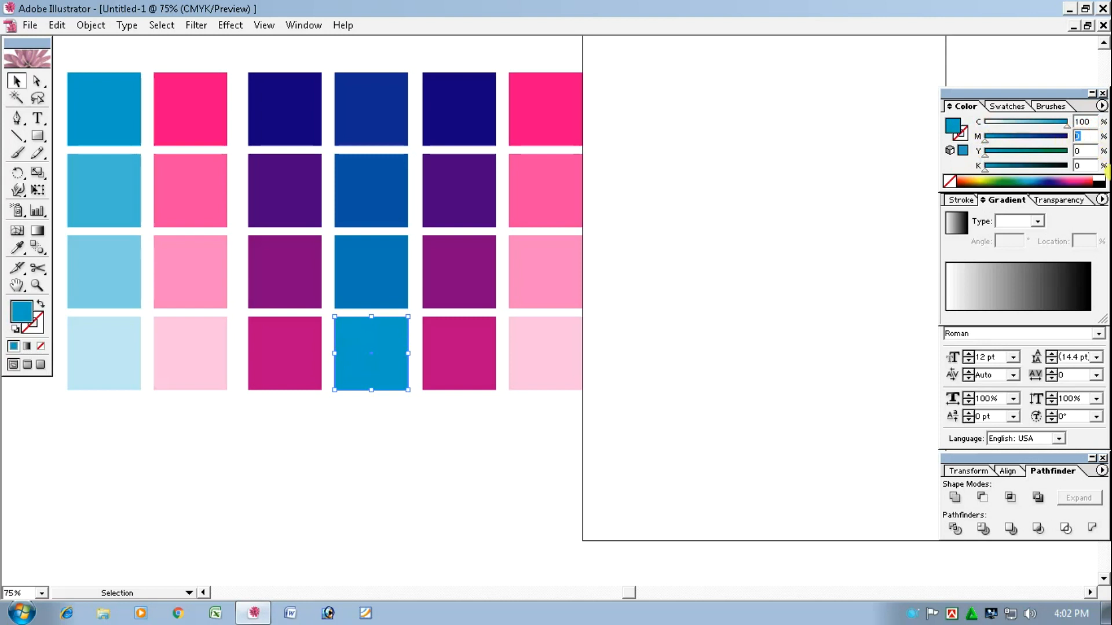
key(Return)
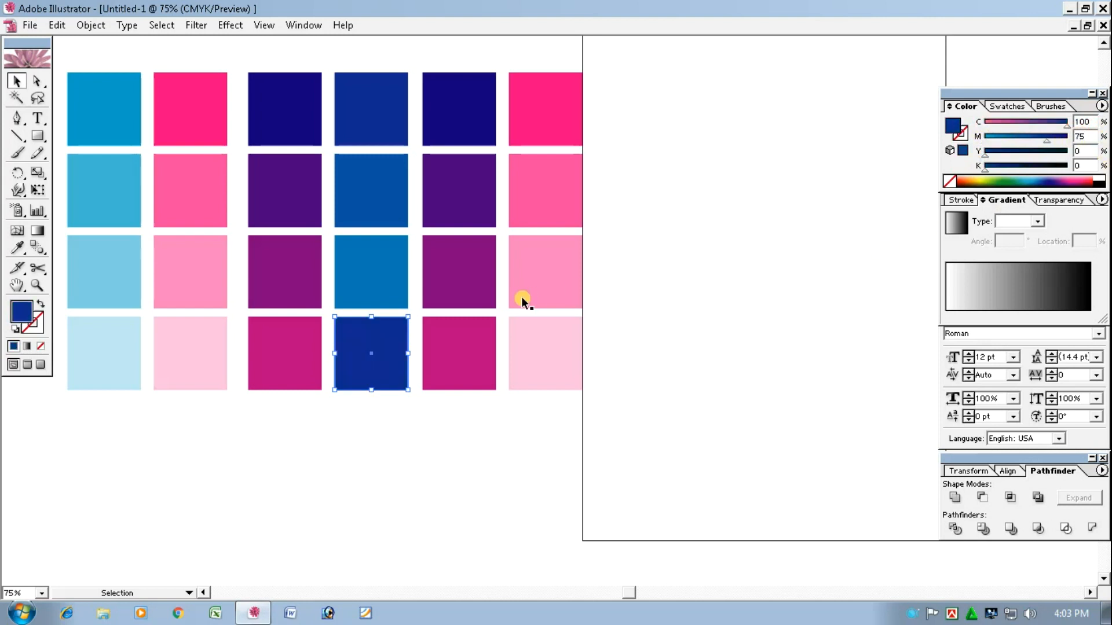
Set the magenta value of the first square in the fifth column to 50%
click(482, 109)
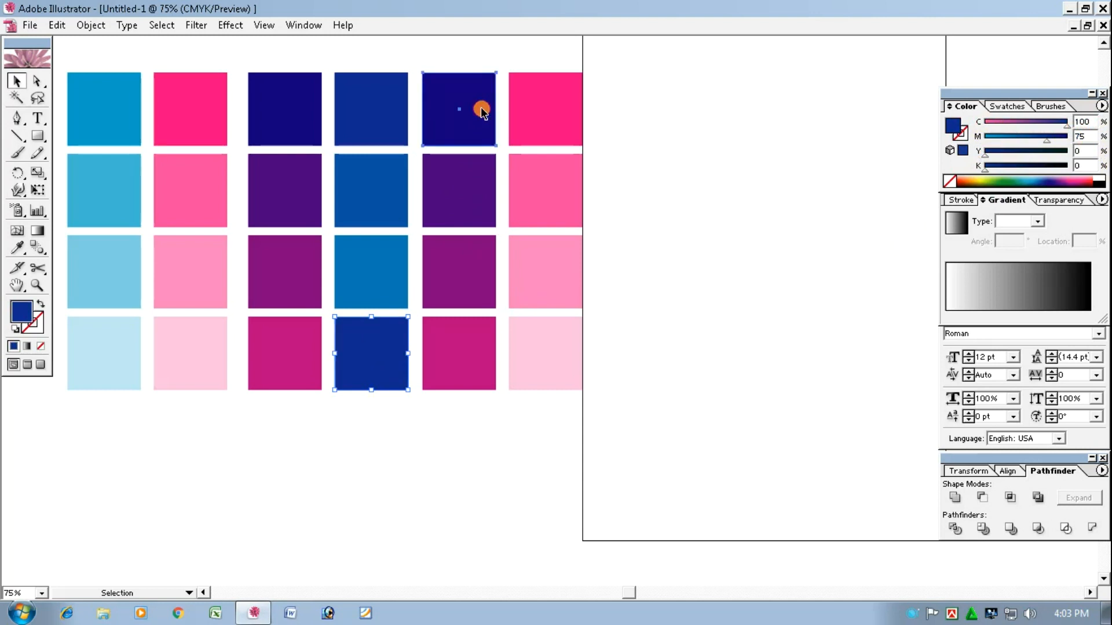
click(1080, 136)
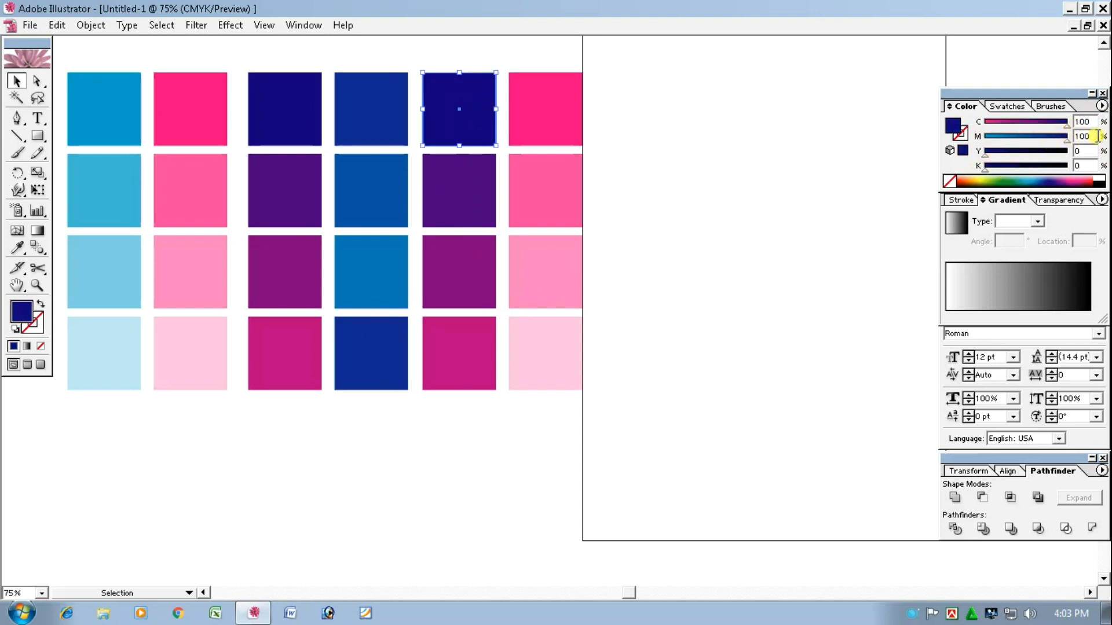
text(50)
key(Return)
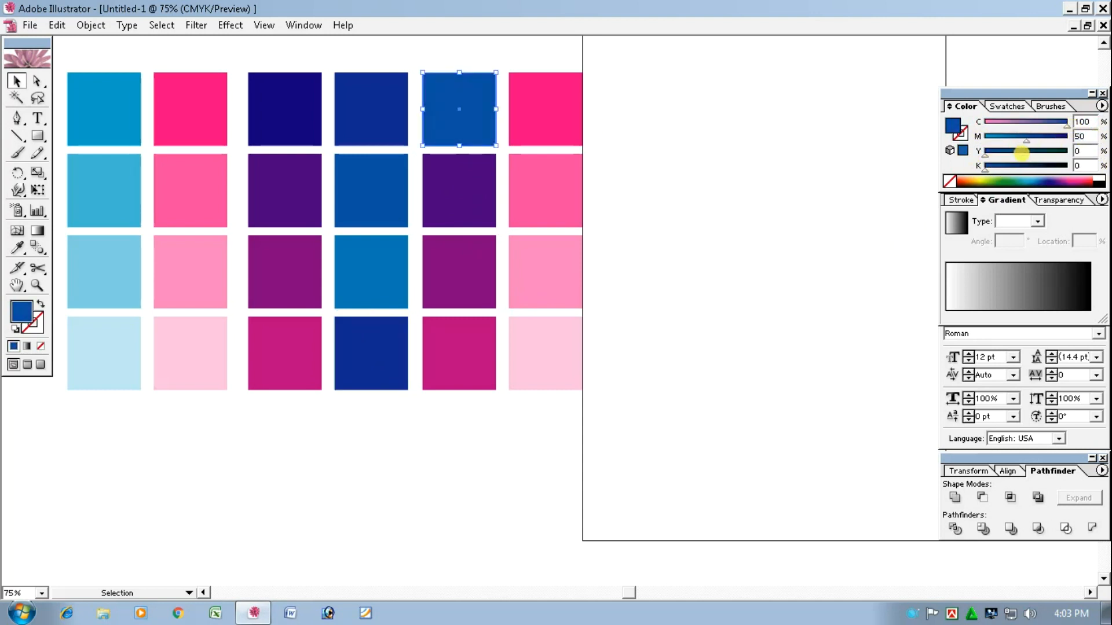
Fill the second square of the fifth column with C 100 and M 25
click(460, 182)
drag(1050, 128, 1098, 126)
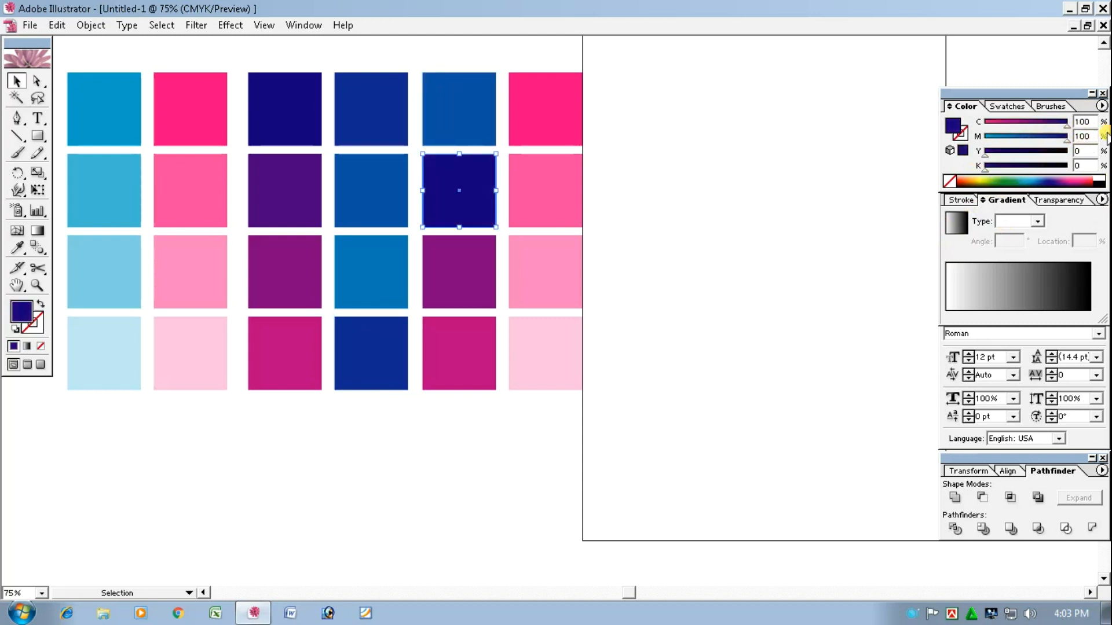
key(Tab)
text(25)
key(Return)
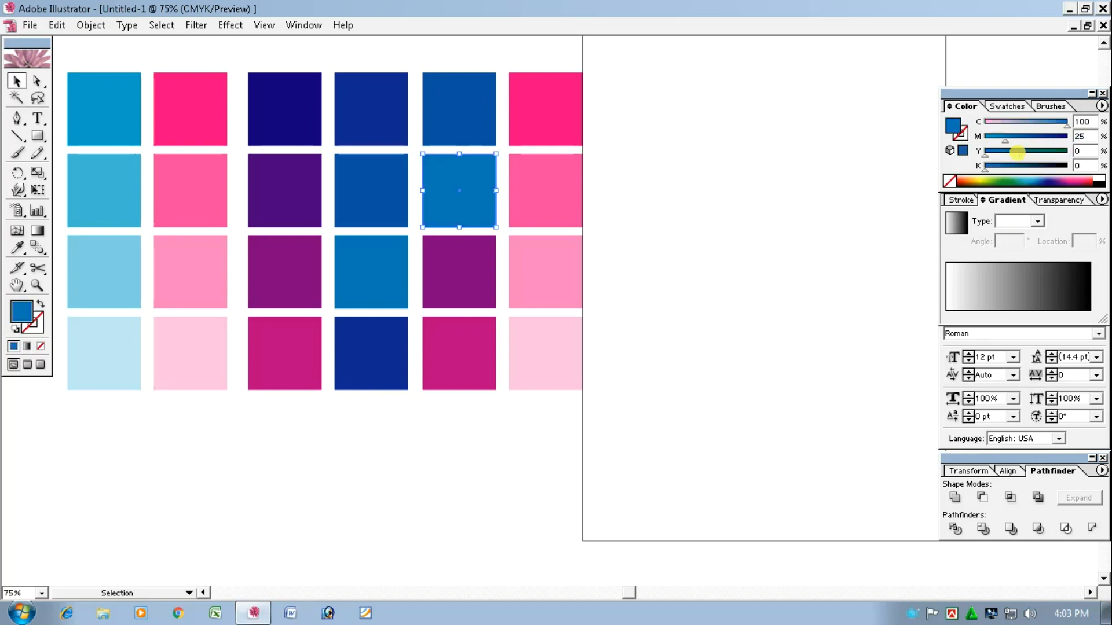
Delete all the squares of the colour chart
click(707, 394)
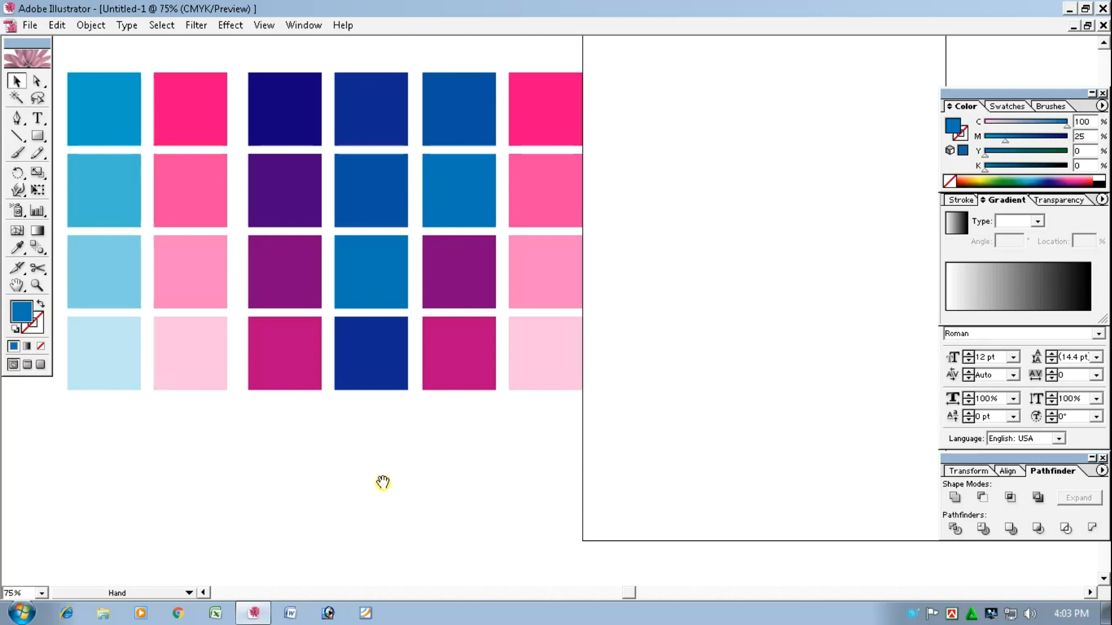
scroll(399, 481, left, 1)
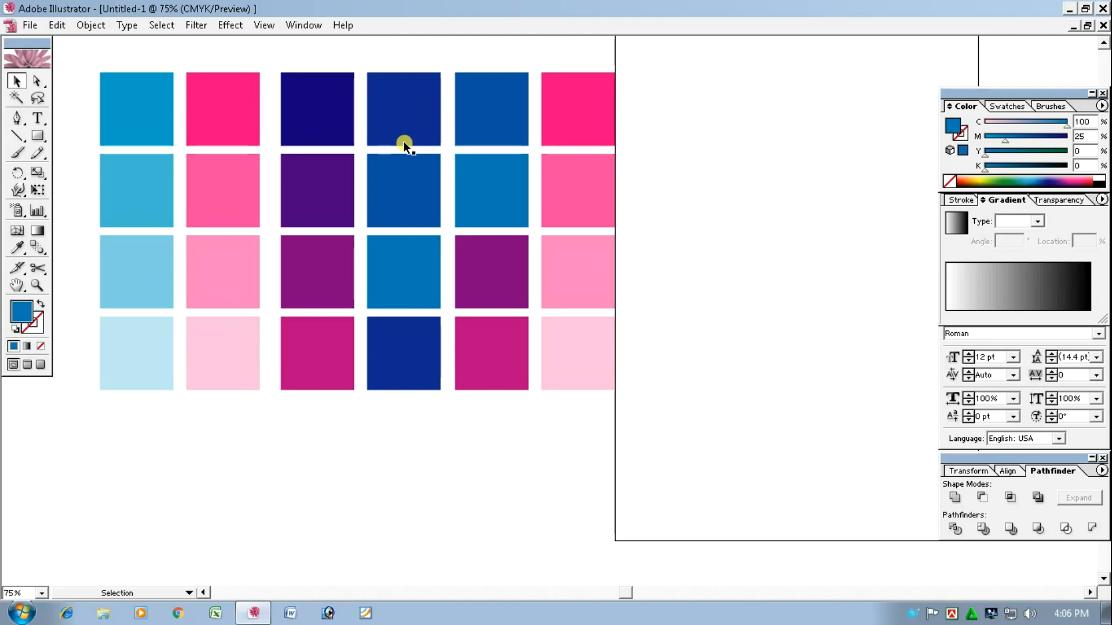
drag(79, 48, 637, 462)
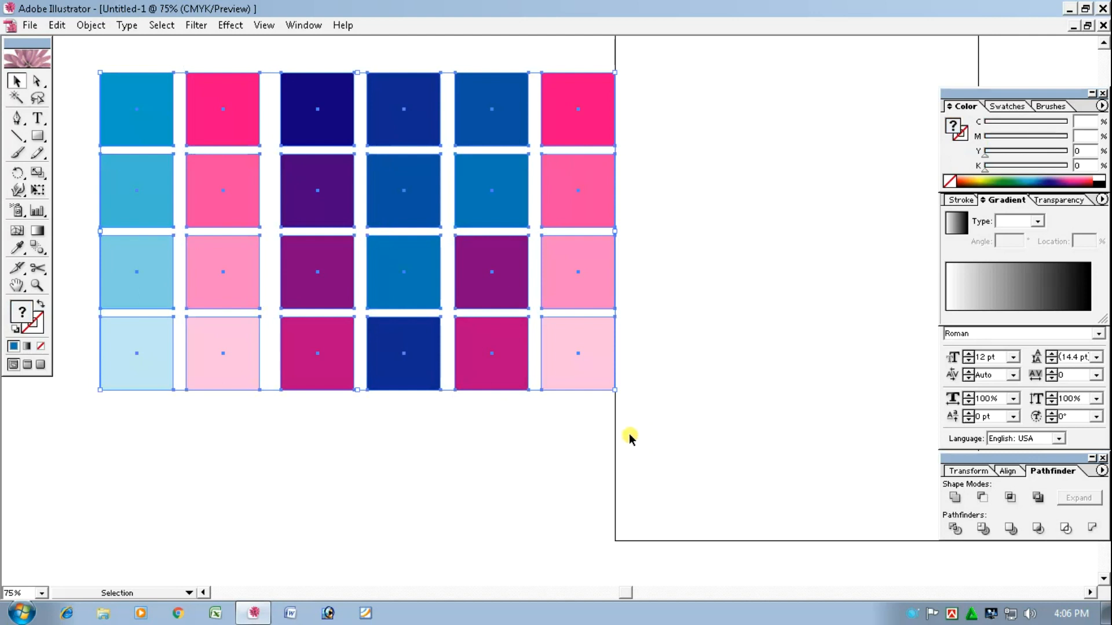
key(Delete)
Draw a large rectangle filled with C 100 and M 25 beside the "Color" text
key(space)
drag(206, 228, 455, 261)
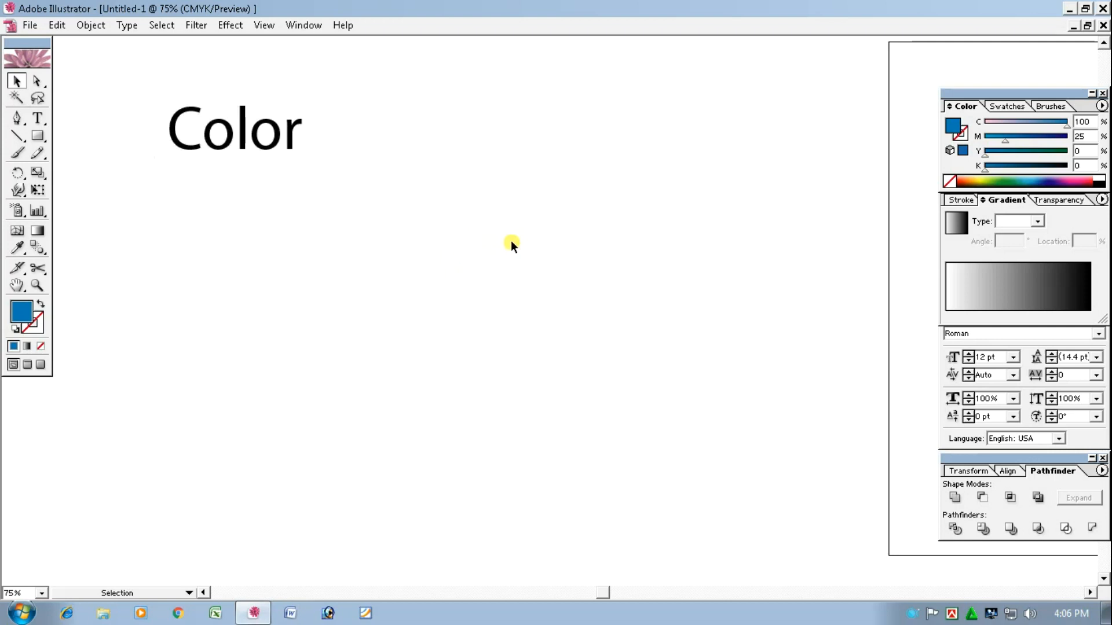
click(37, 136)
drag(336, 59, 858, 502)
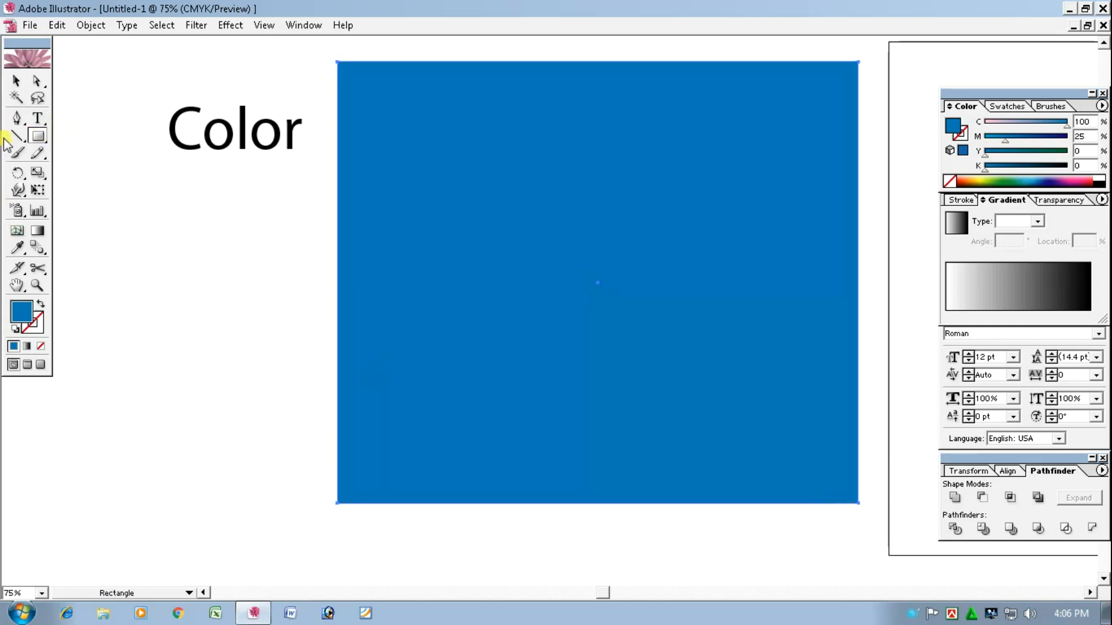
click(16, 81)
click(132, 190)
click(37, 118)
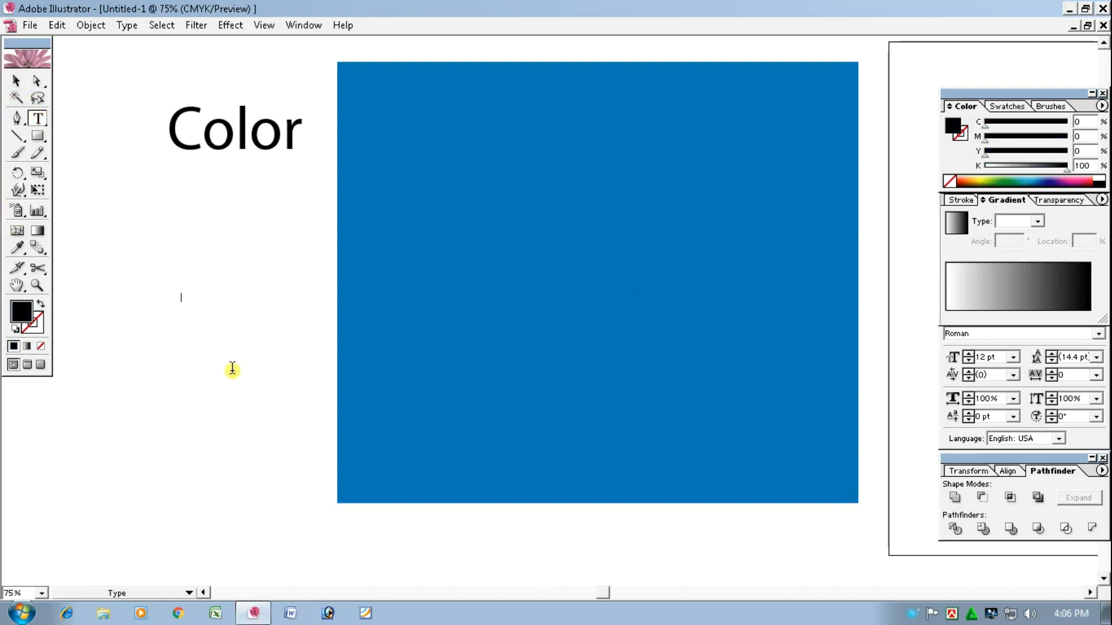
click(16, 81)
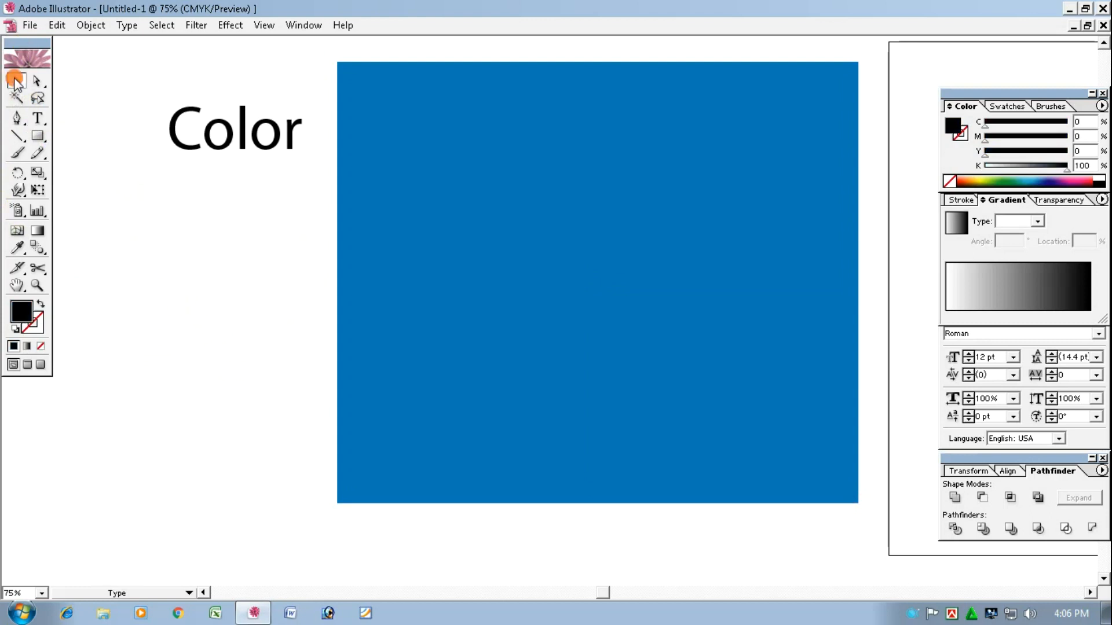
Place a copy of the "Color" text near the blue rectangle's upper edge and fill the copy with white
drag(216, 142, 584, 151)
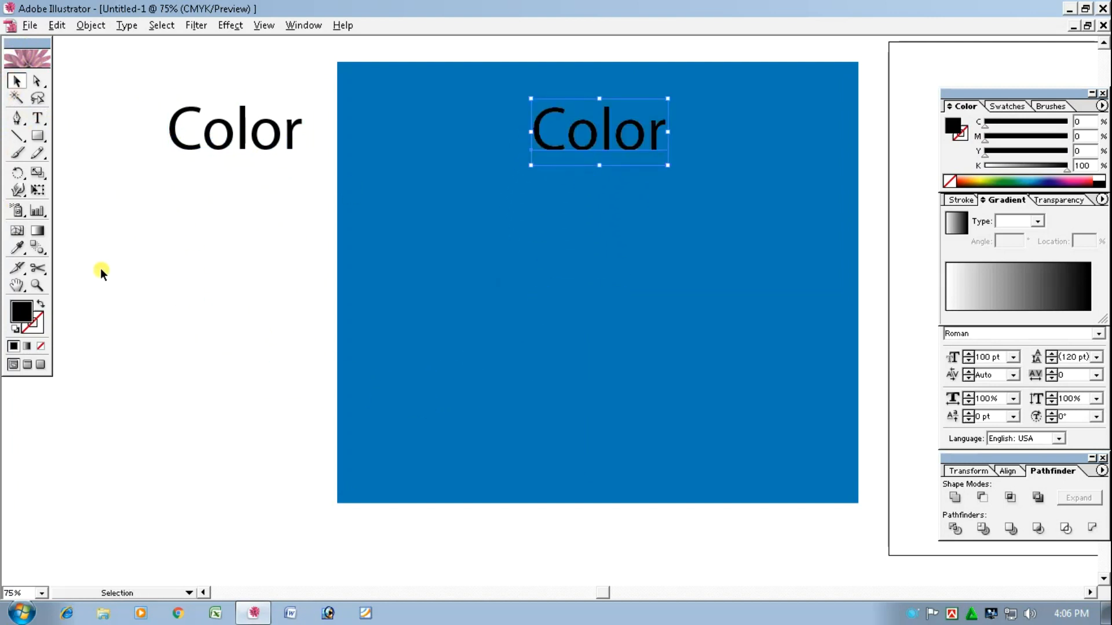
click(1100, 178)
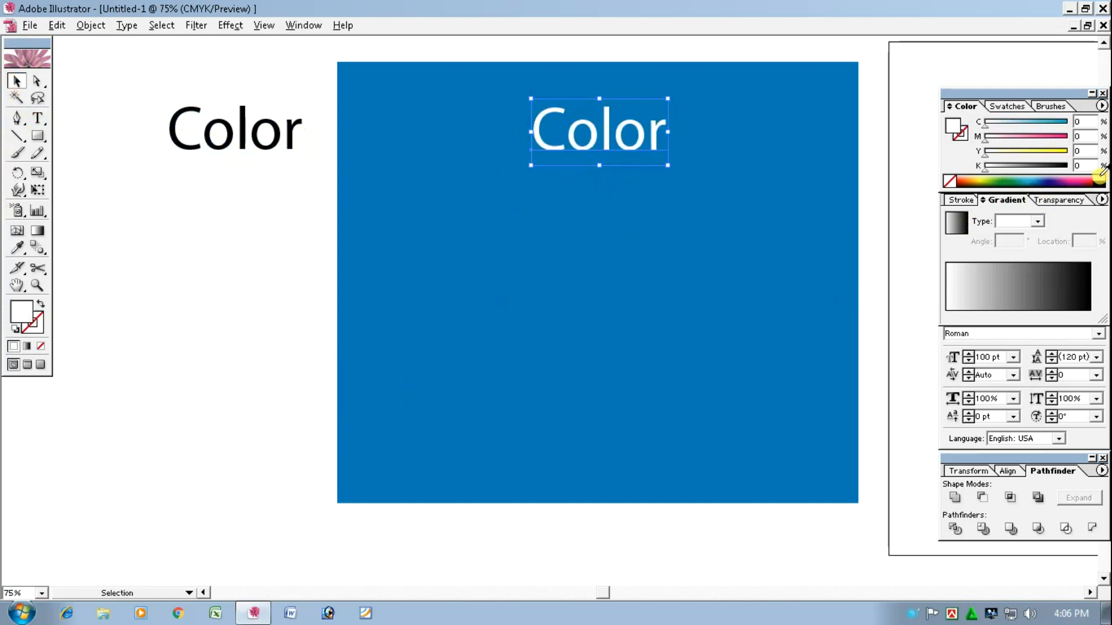
click(143, 438)
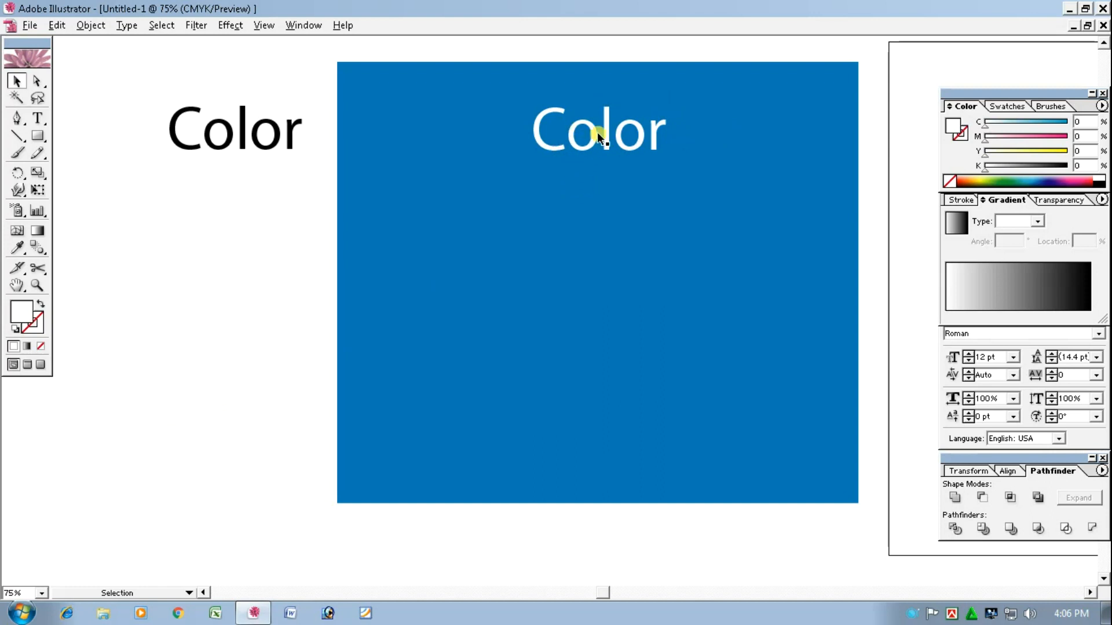
drag(610, 132, 602, 111)
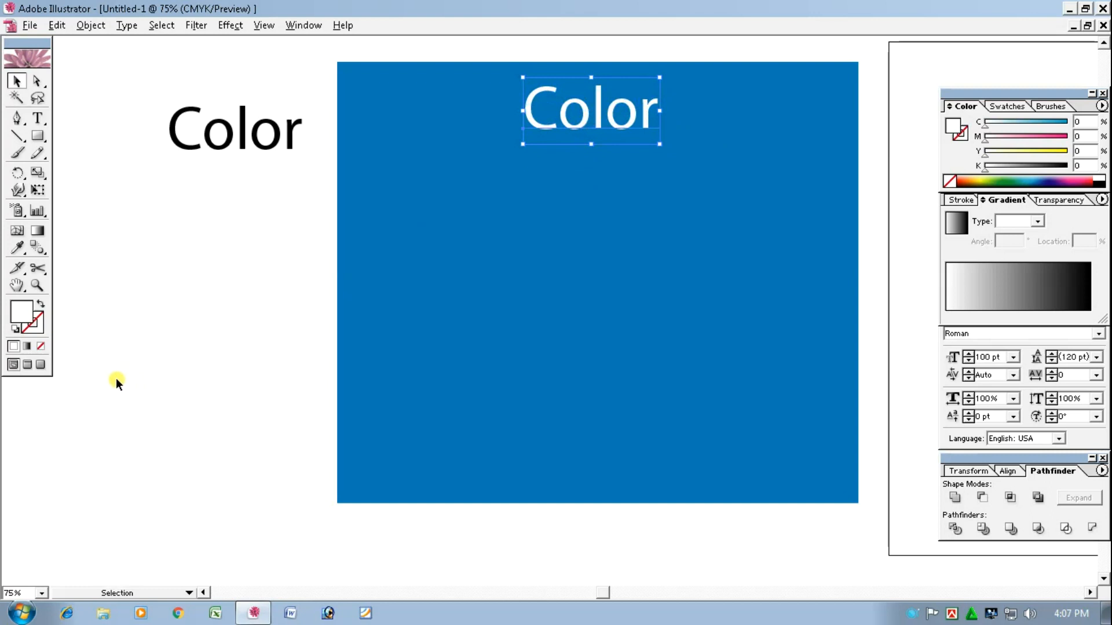
click(149, 365)
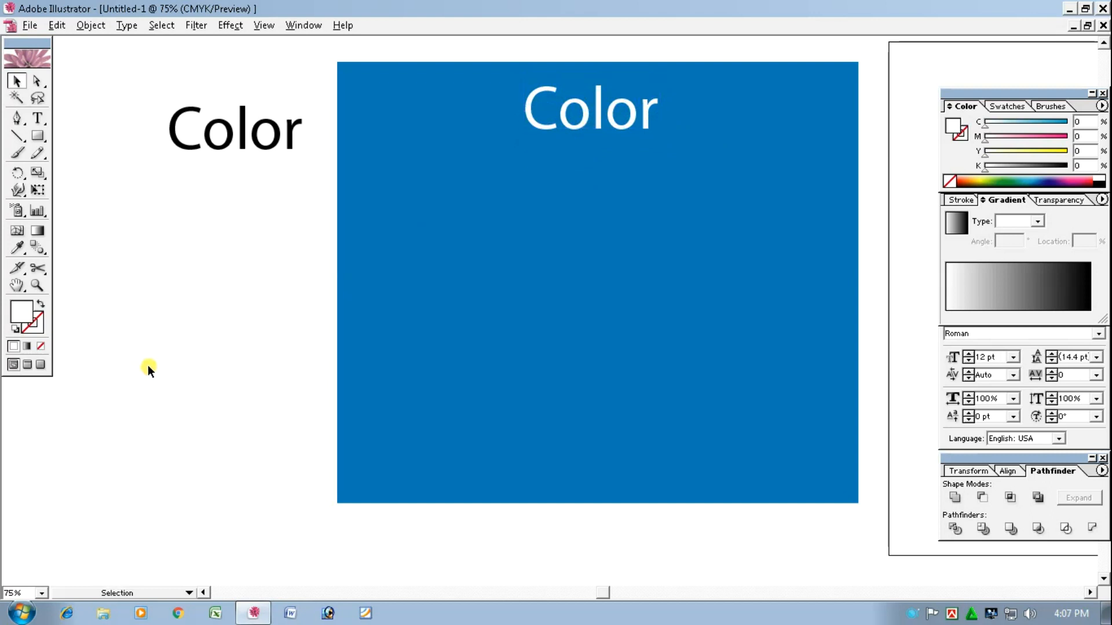
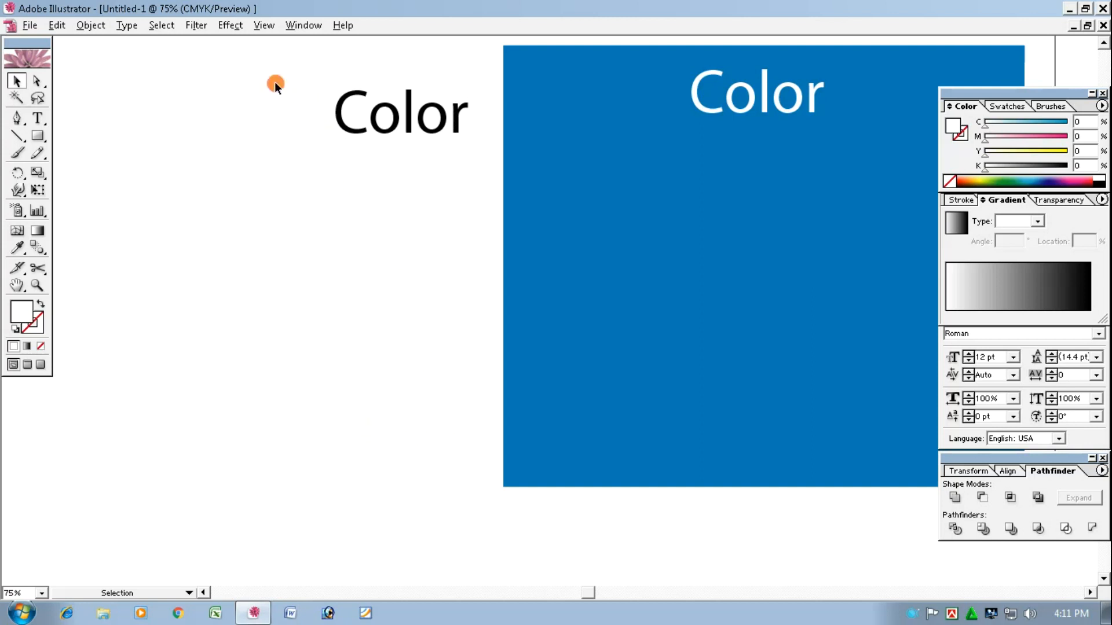
Delete the blue rectangle and both "Color" texts
drag(276, 84, 814, 200)
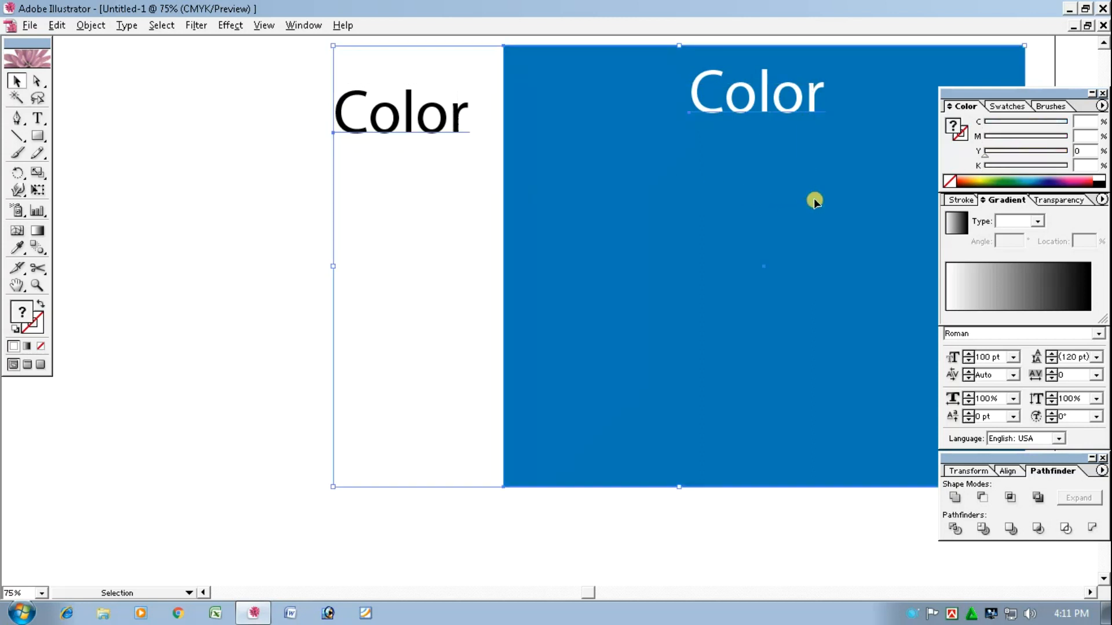
key(Delete)
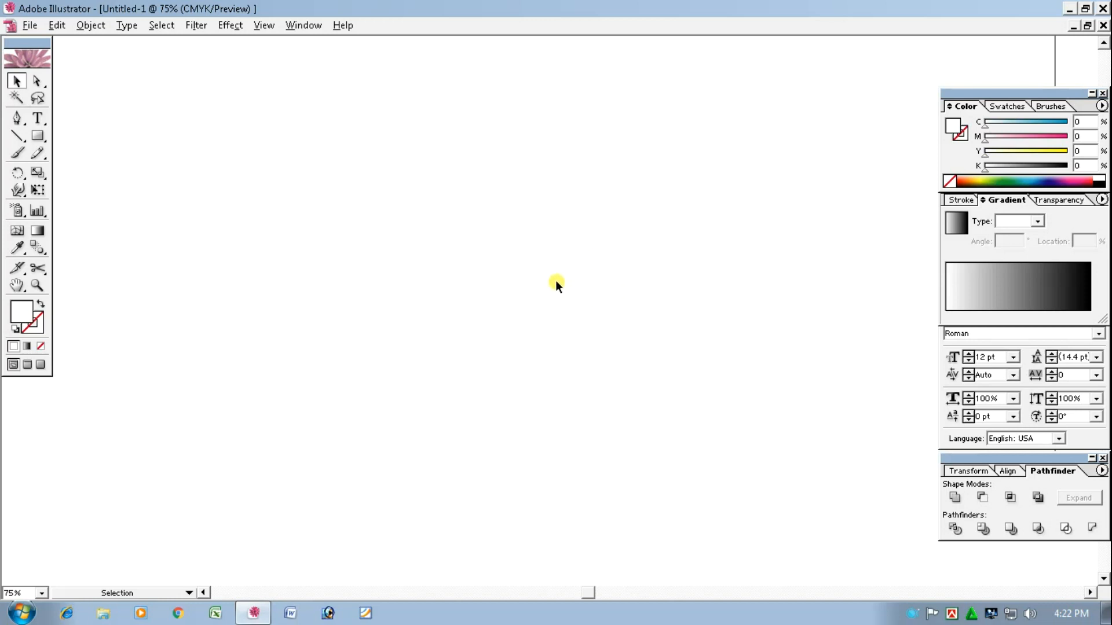
Save the document to the Desktop as Poster_1 in Adobe Illustrator format, accepting the default Illustrator options
click(37, 118)
key(ctrl+s)
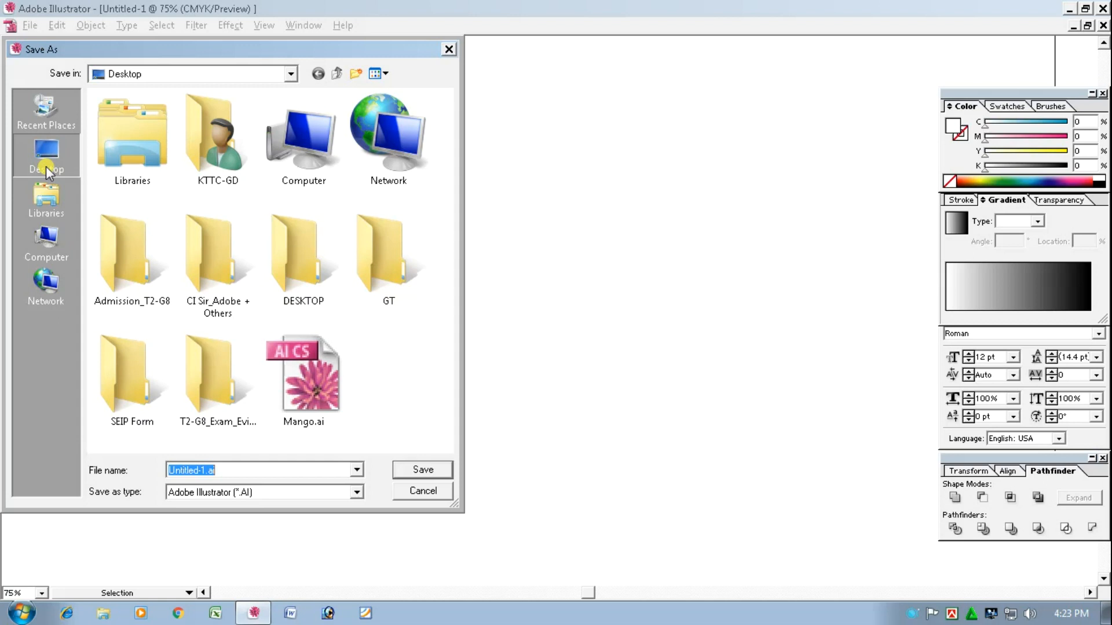
text(Poster_1)
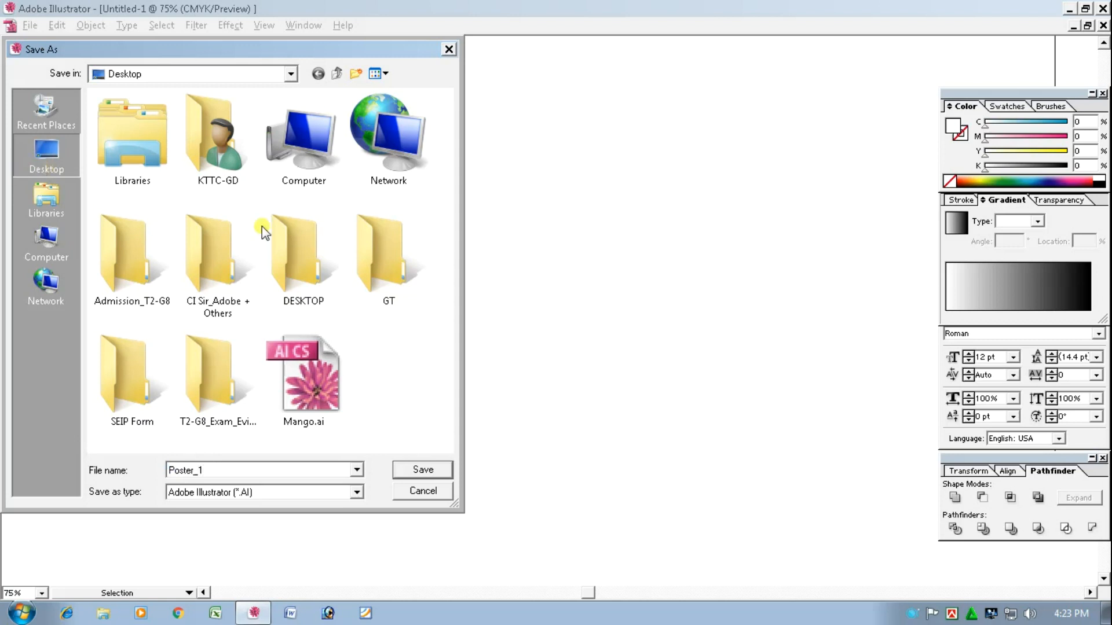
click(444, 471)
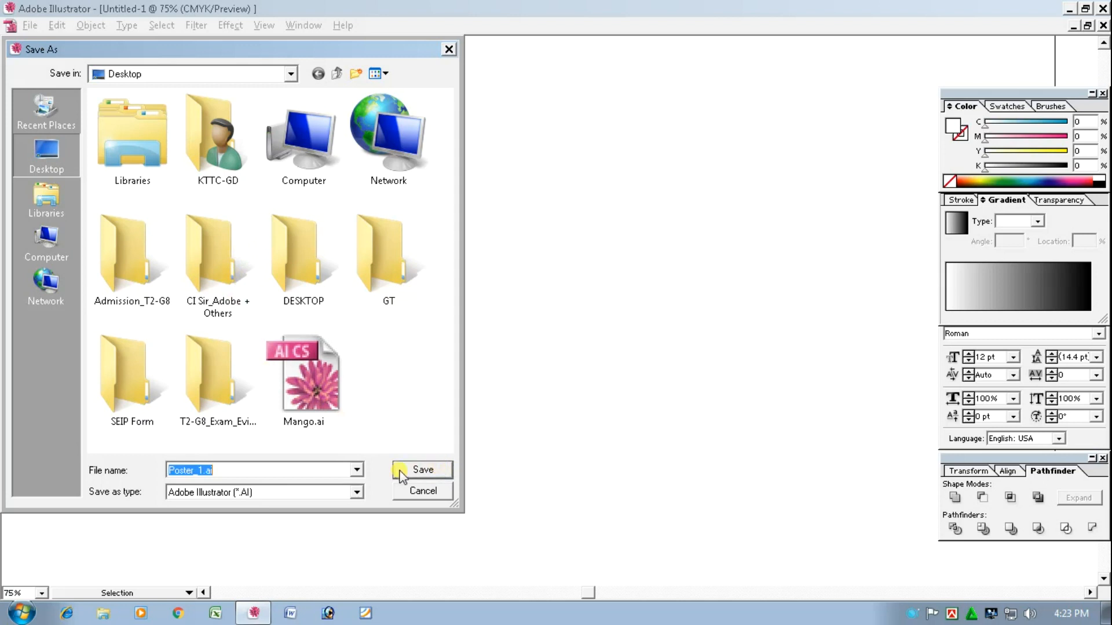
click(702, 231)
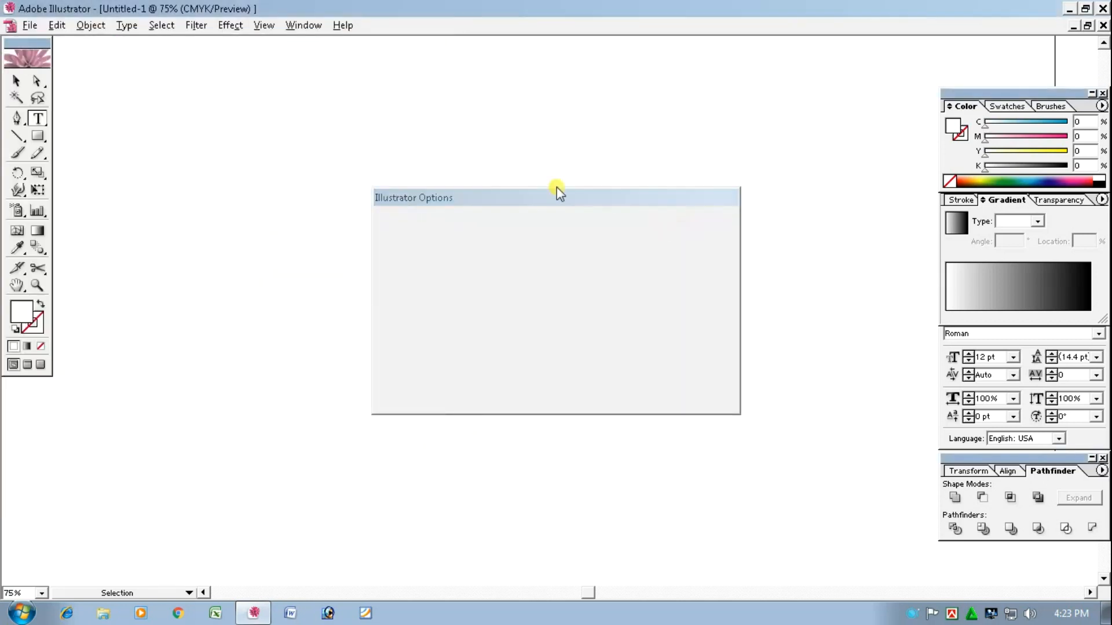
click(16, 81)
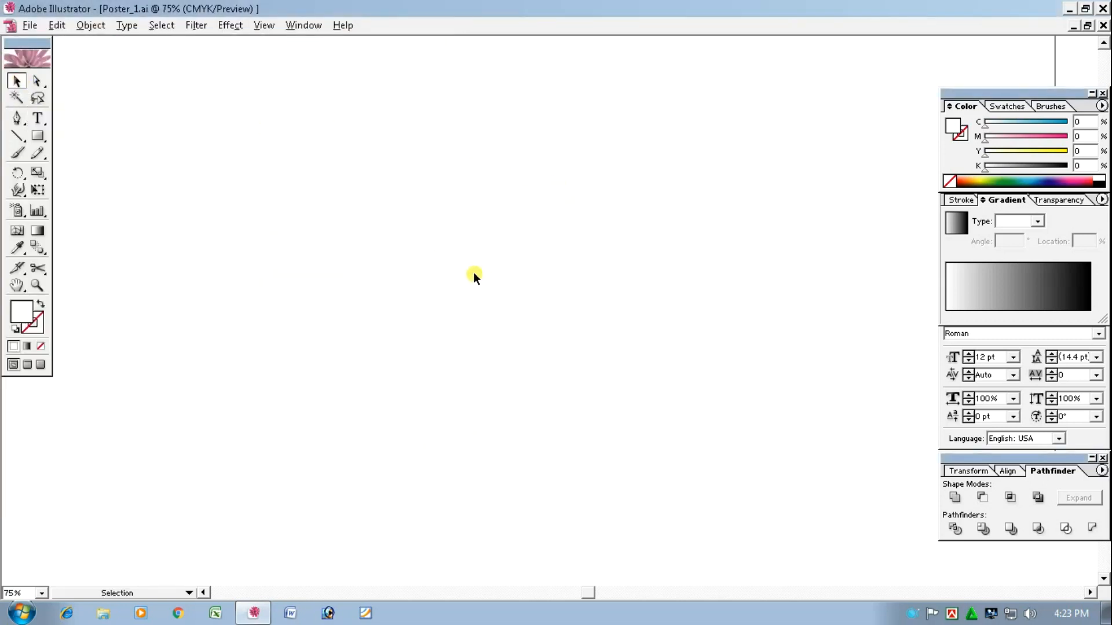
Start a point text on the empty canvas and increase its font size to 58 pt
click(37, 118)
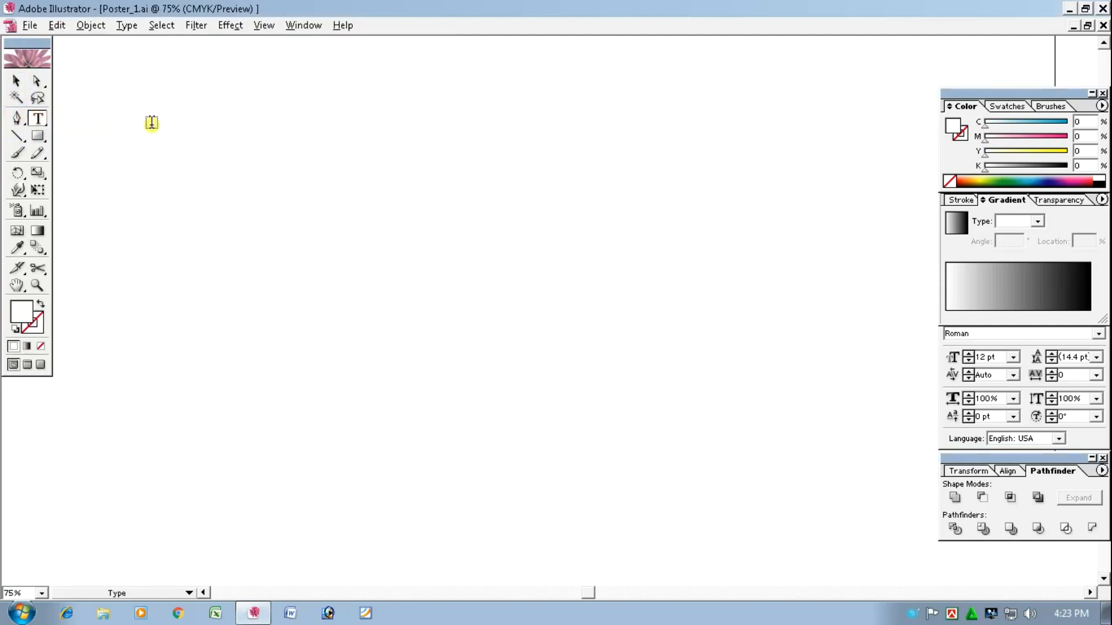
click(177, 100)
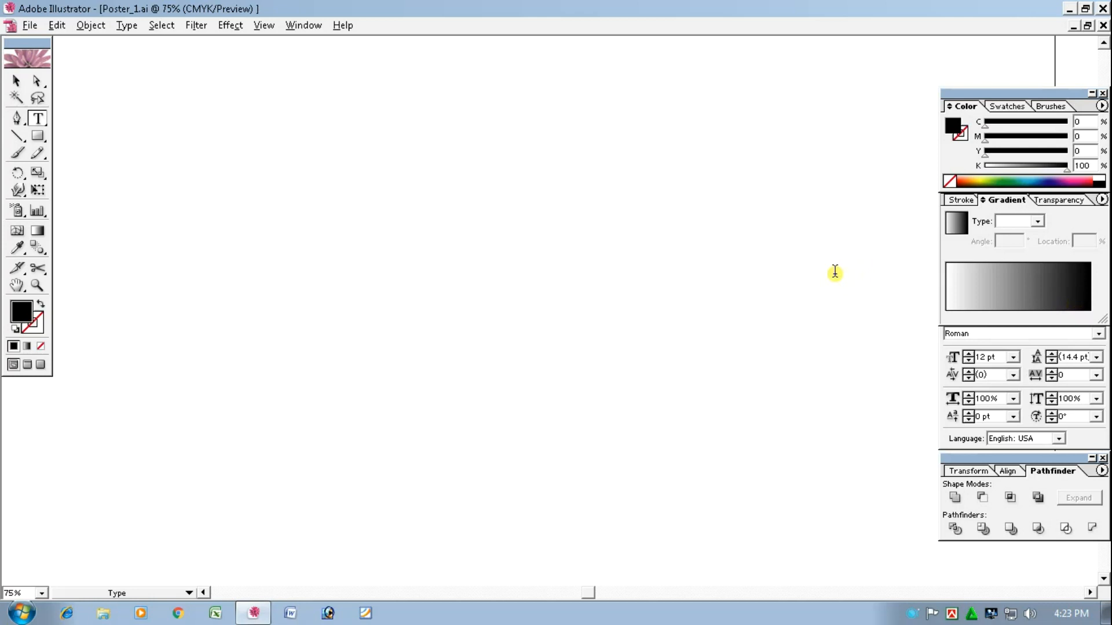
key(ctrl+a)
key(ctrl+shift+period)
key(ctrl+shift+period)
key(ctrl+shift+period)
key(ctrl+shift+period)
key(ctrl+shift+period)
key(ctrl+shift+period)
key(ctrl+shift+period)
key(ctrl+shift+period)
key(ctrl+shift+period)
key(ctrl+shift+period)
key(ctrl+shift+period)
key(ctrl+shift+period)
key(ctrl+shift+period)
key(ctrl+shift+period)
key(ctrl+shift+period)
key(ctrl+shift+period)
key(ctrl+shift+period)
key(ctrl+shift+period)
key(ctrl+shift+period)
key(ctrl+shift+period)
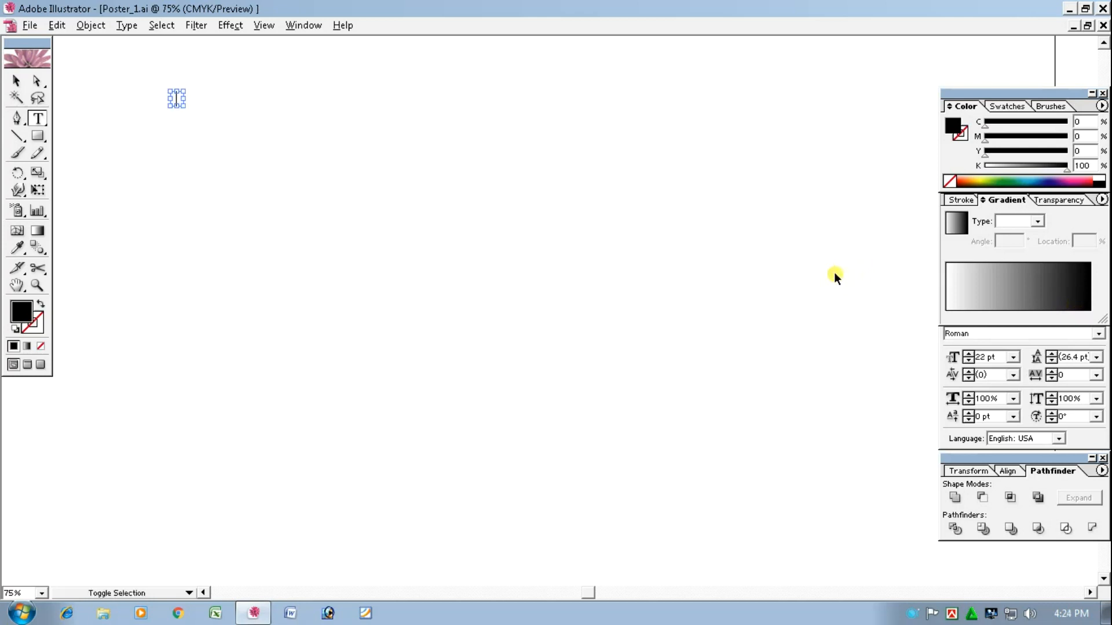
Enter "Sabbir's Math Lab" as the first line of the text
text(Sa)
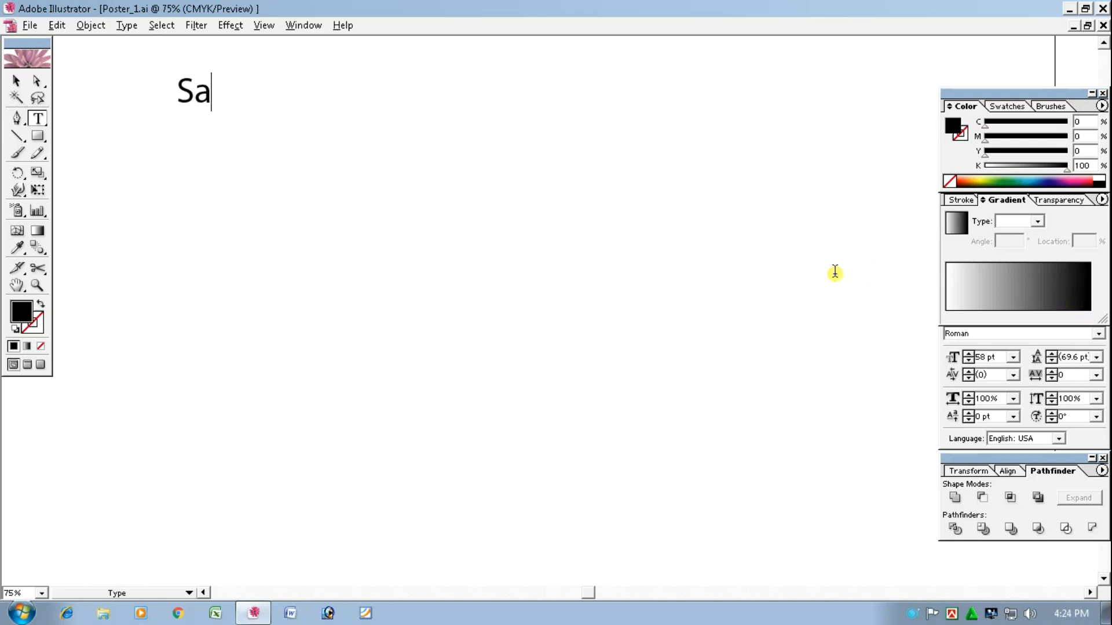
text(bbir)
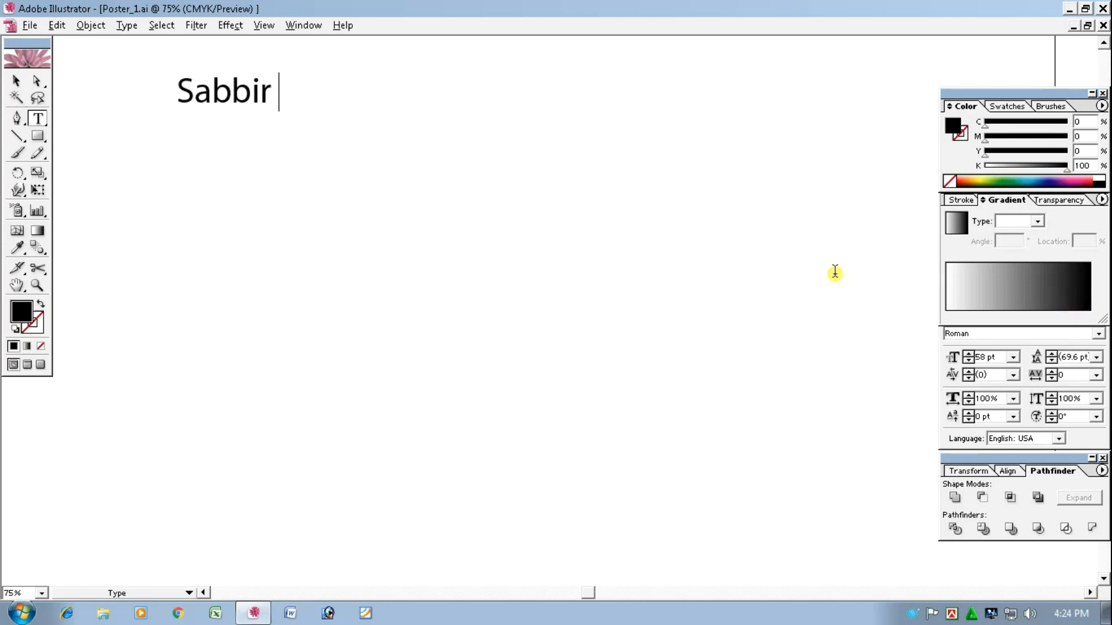
key(BackSpace)
text(\)
key(BackSpace)
text('s)
text(<)
key(BackSpace)
text(Mat)
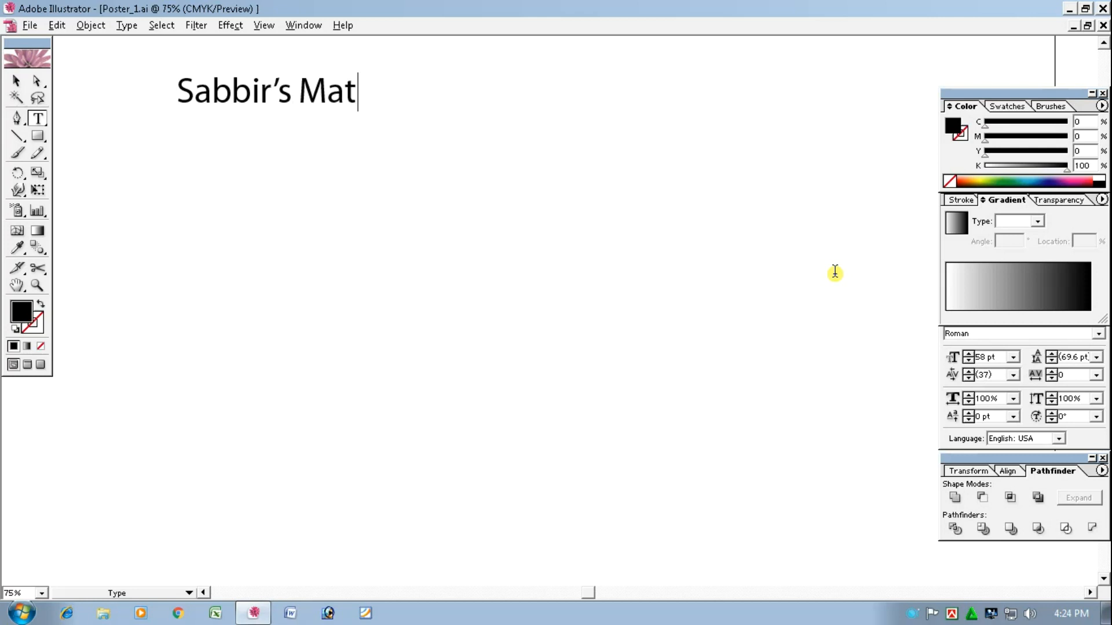
text(h Lab)
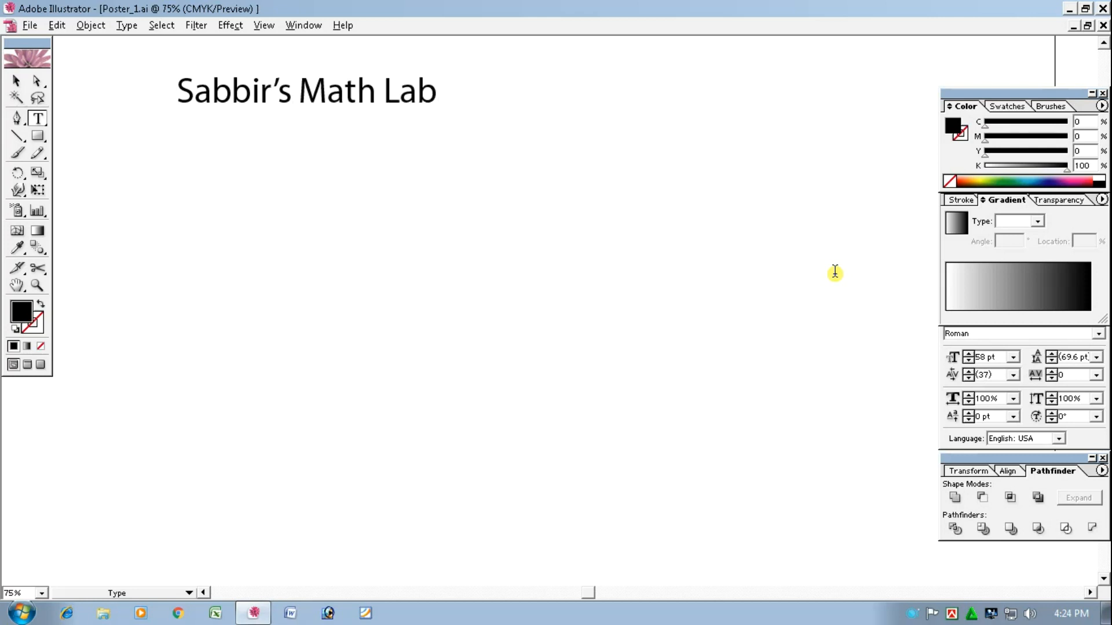
Add "Basic & Creative" as the second line and "HSC Math" as the third line of the text
key(Return)
text(Basic )
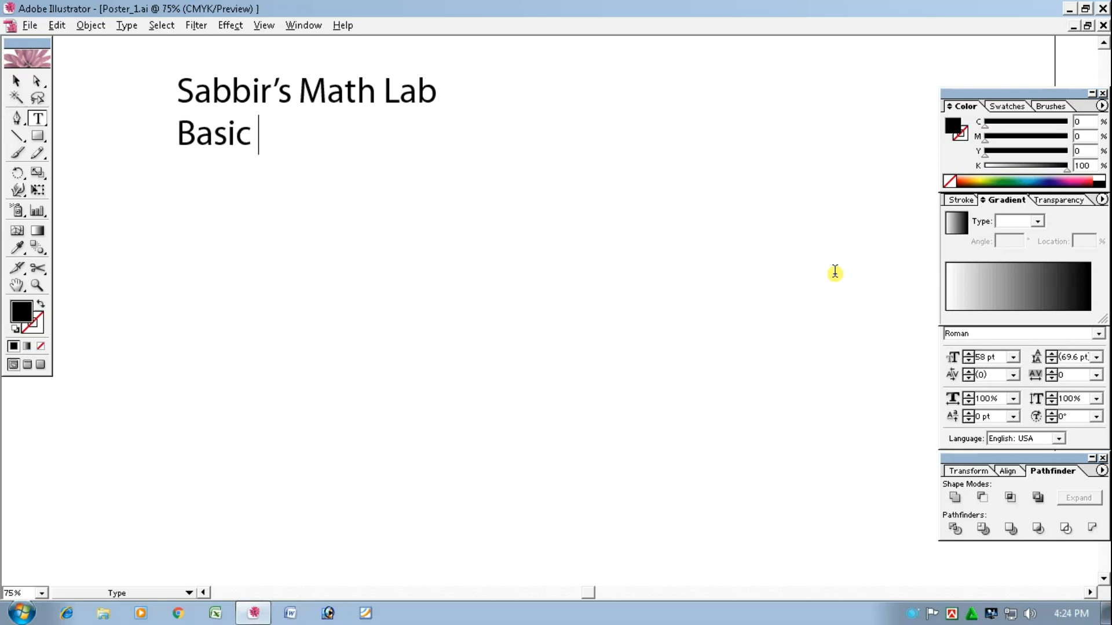
text(& Cr)
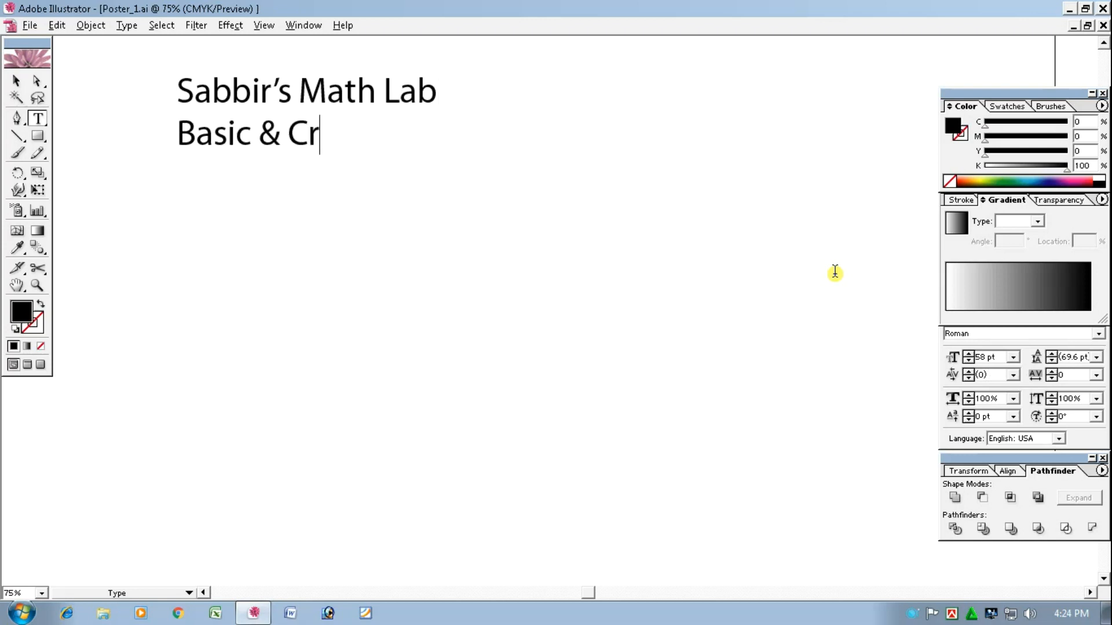
text(eati)
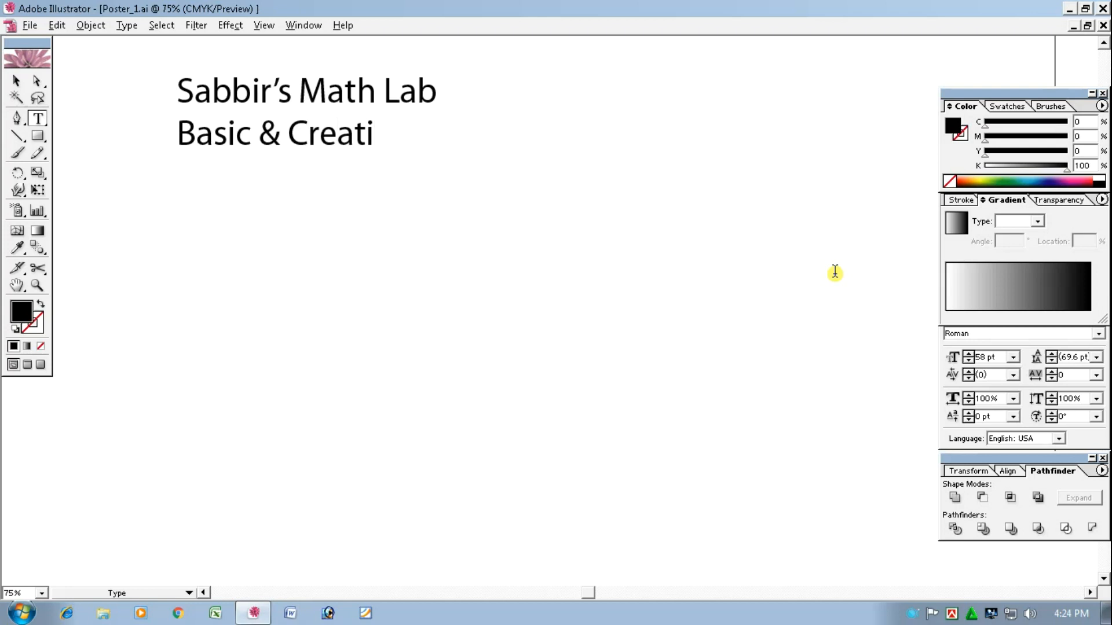
text(ve)
key(Return)
text(H)
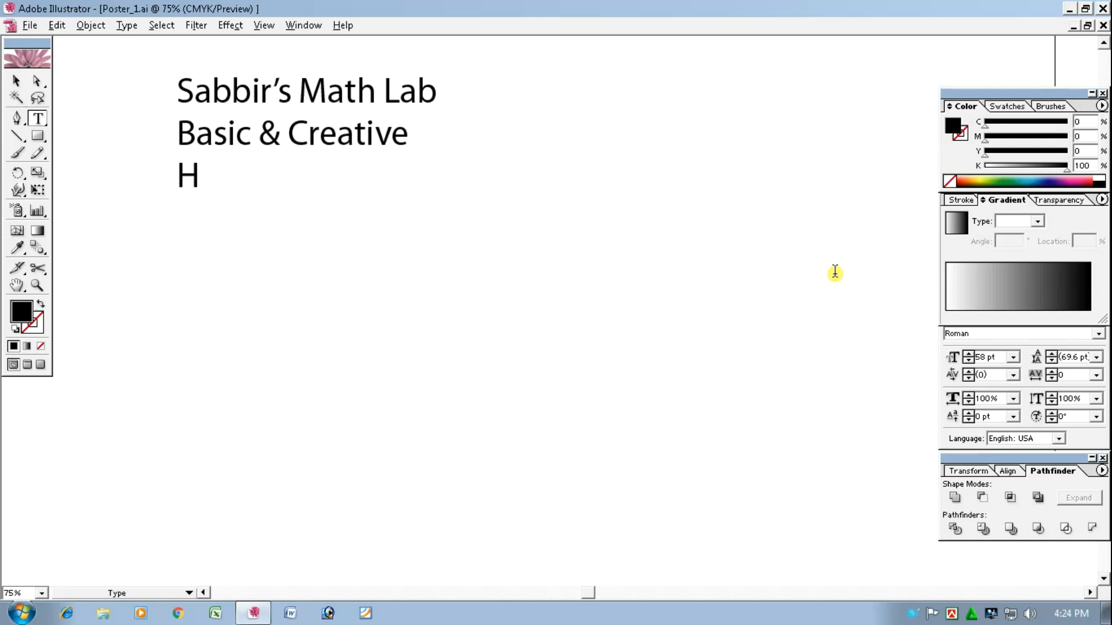
text(SC Math)
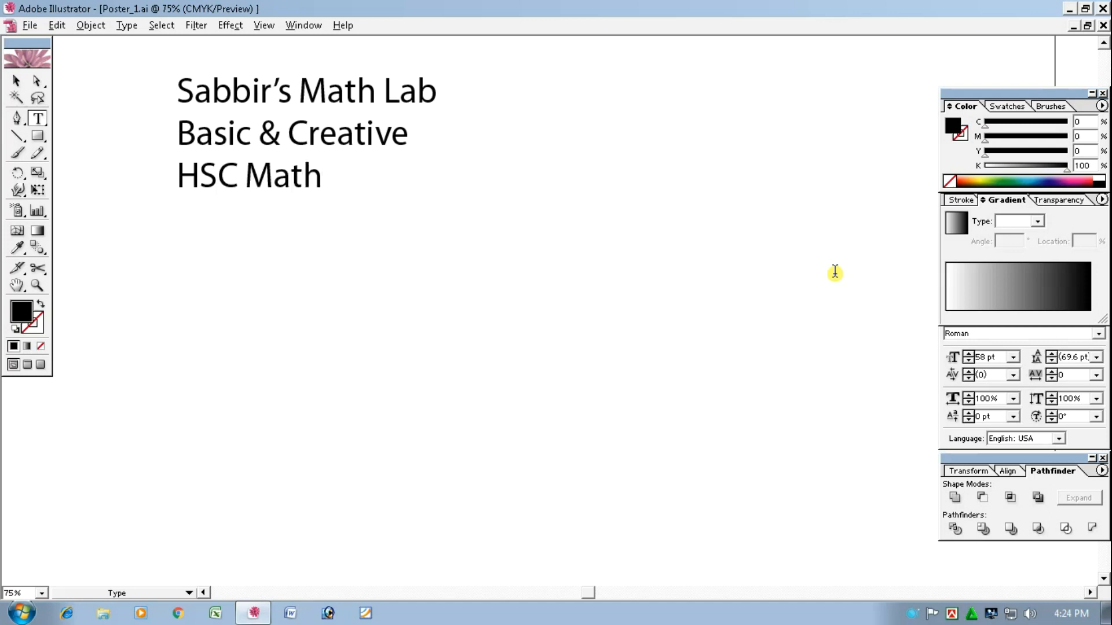
Add "With Pre-Engineering Care" as the fourth line of the poster text
key(Return)
text(With )
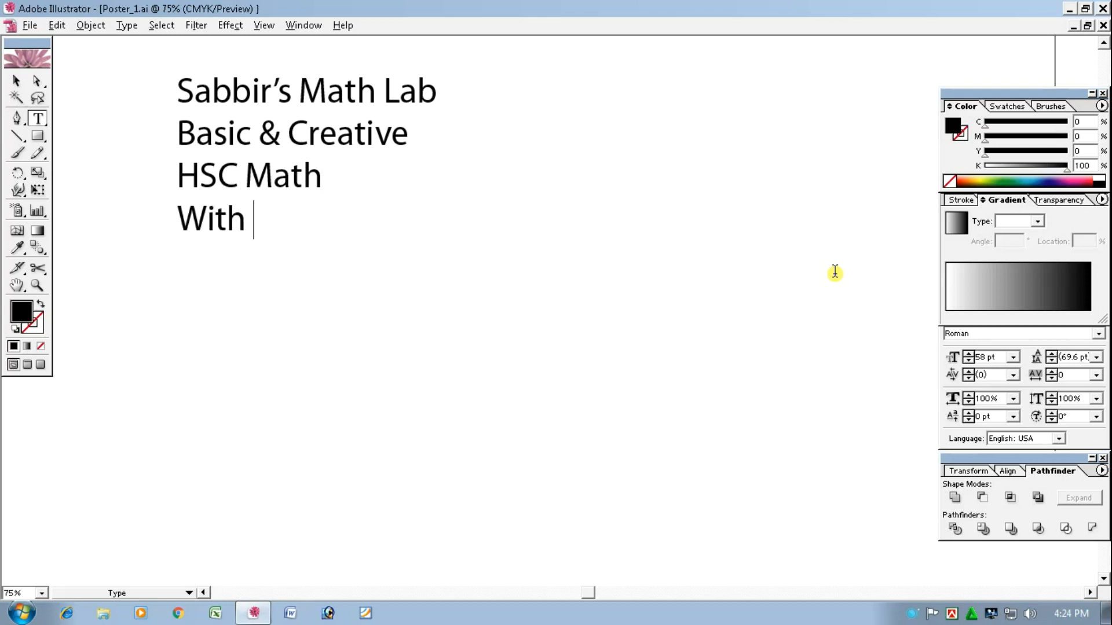
text(Pre-)
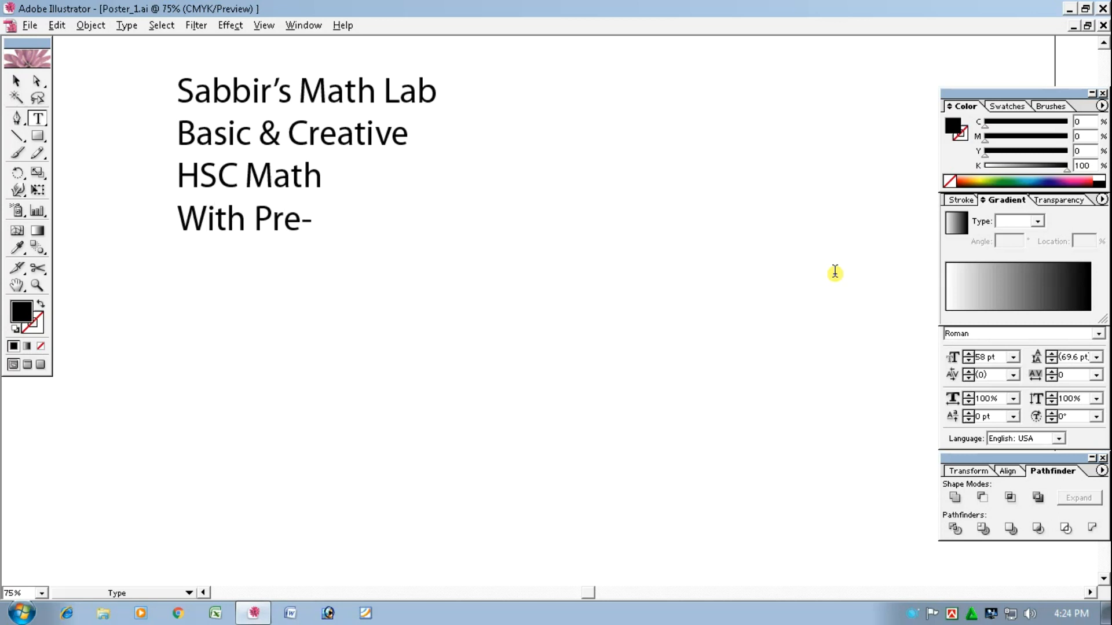
text(Eng)
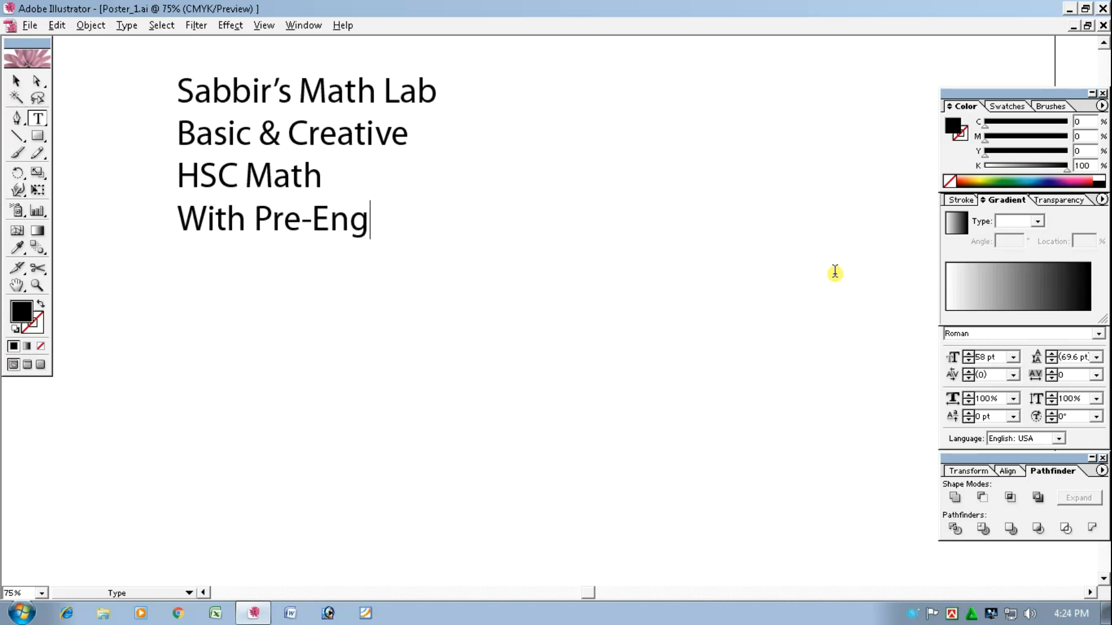
text(ineerin)
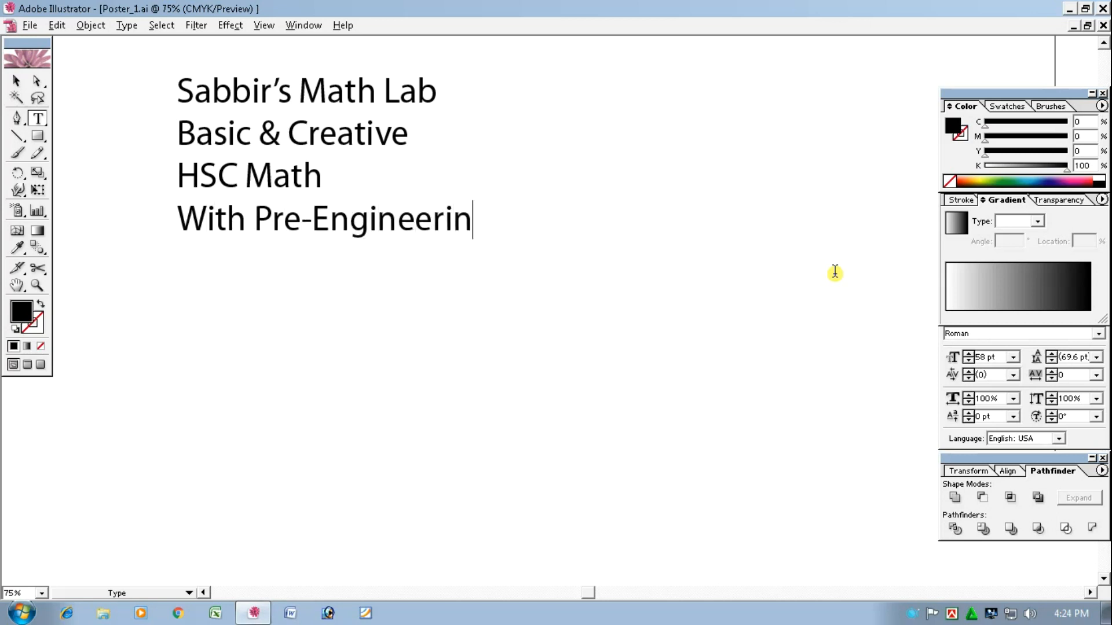
text(g Care)
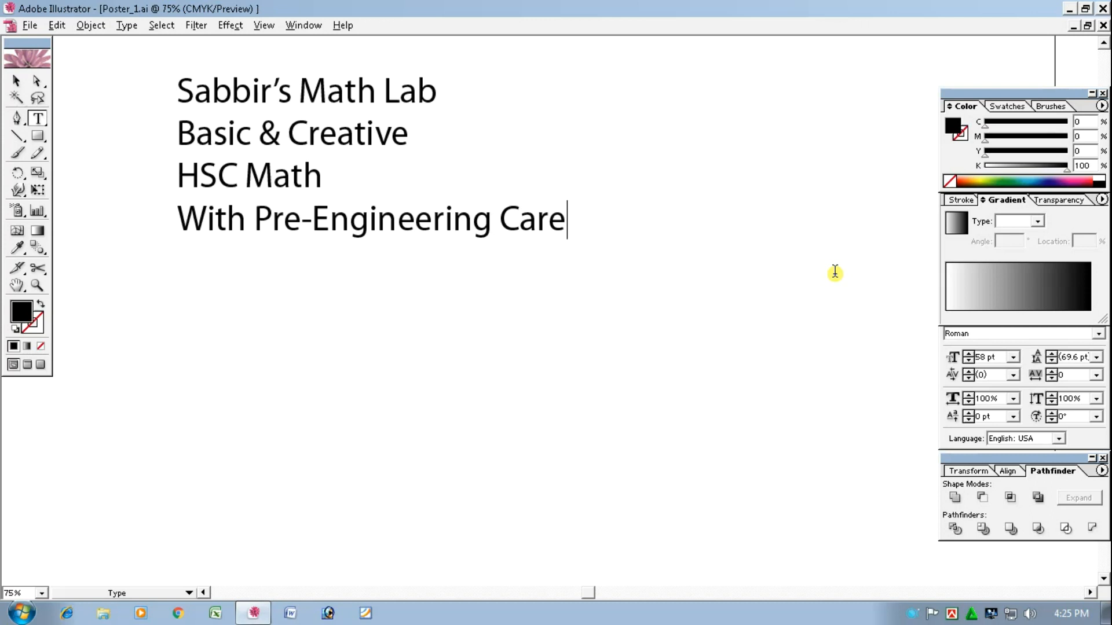
Move the four-line text block closer to the upper-left of the canvas and deselect it
click(16, 81)
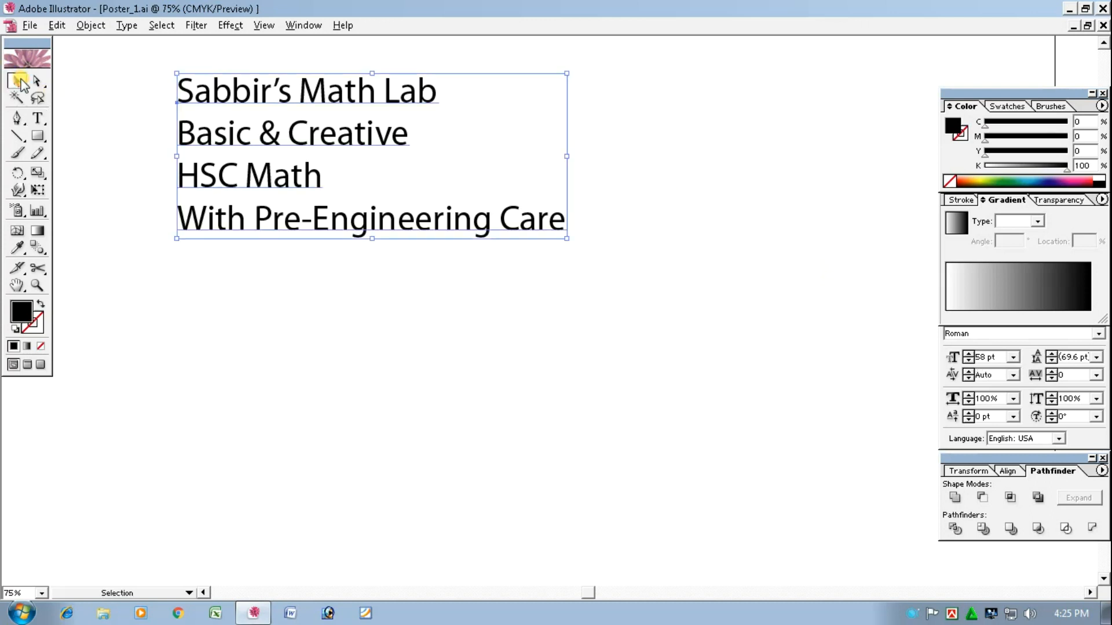
drag(303, 144, 223, 133)
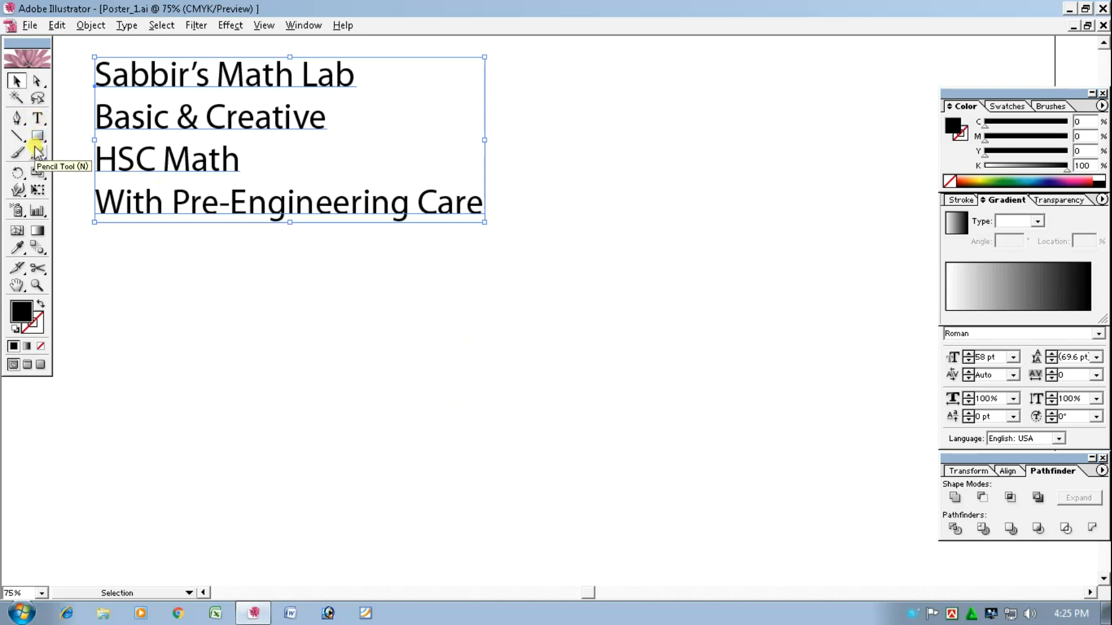
click(273, 305)
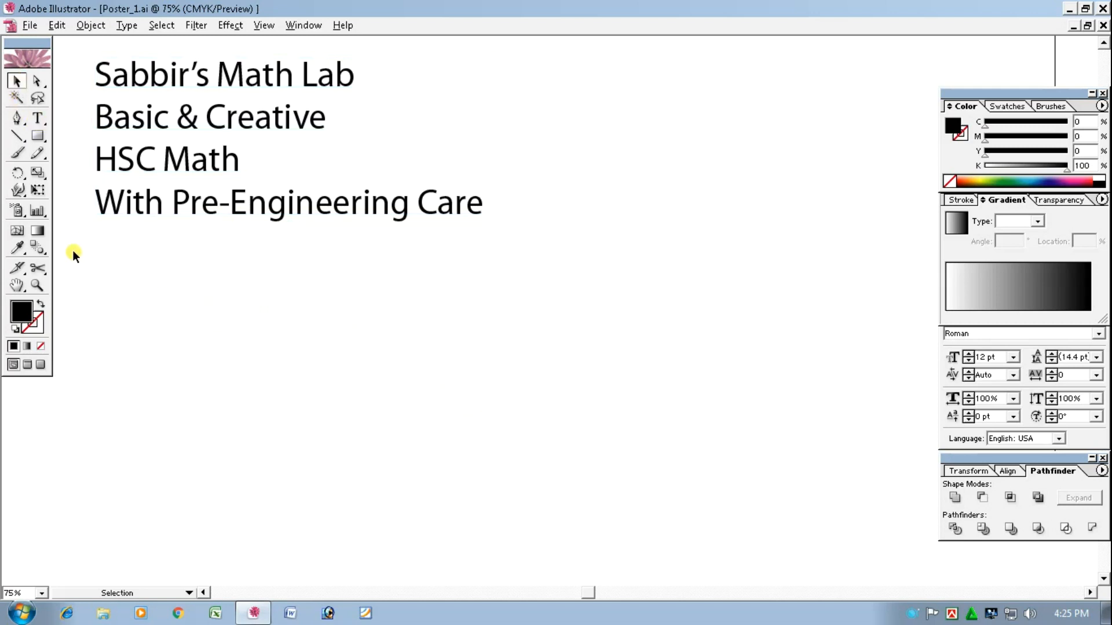
Add the contact phone number as separate text, scaled to about 66 pt and placed directly below the fourth line
click(39, 120)
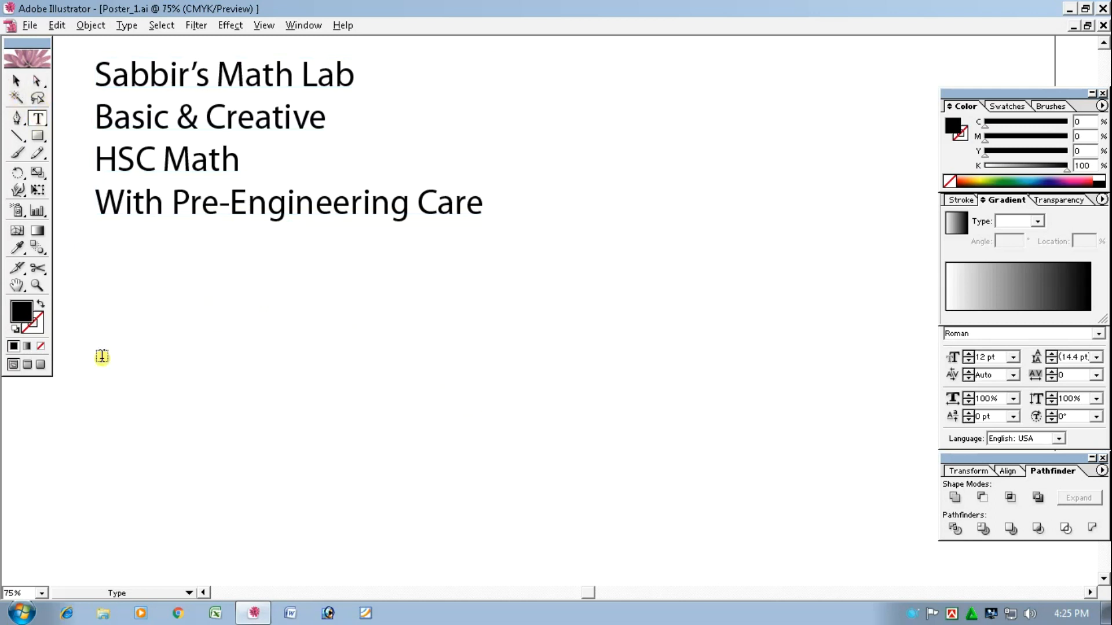
click(103, 280)
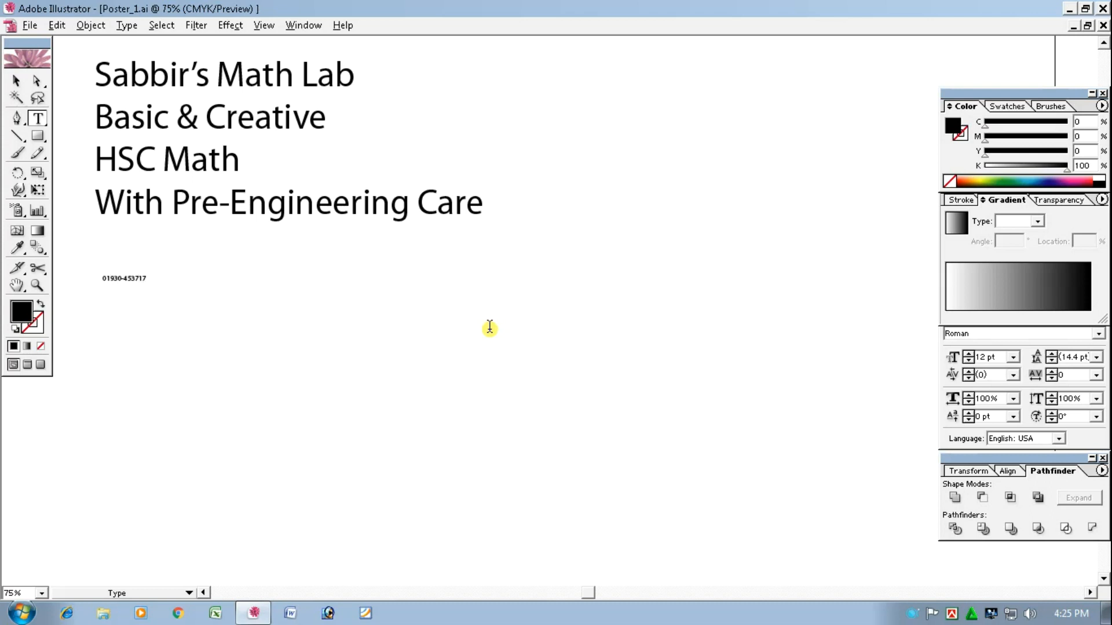
click(16, 81)
click(144, 272)
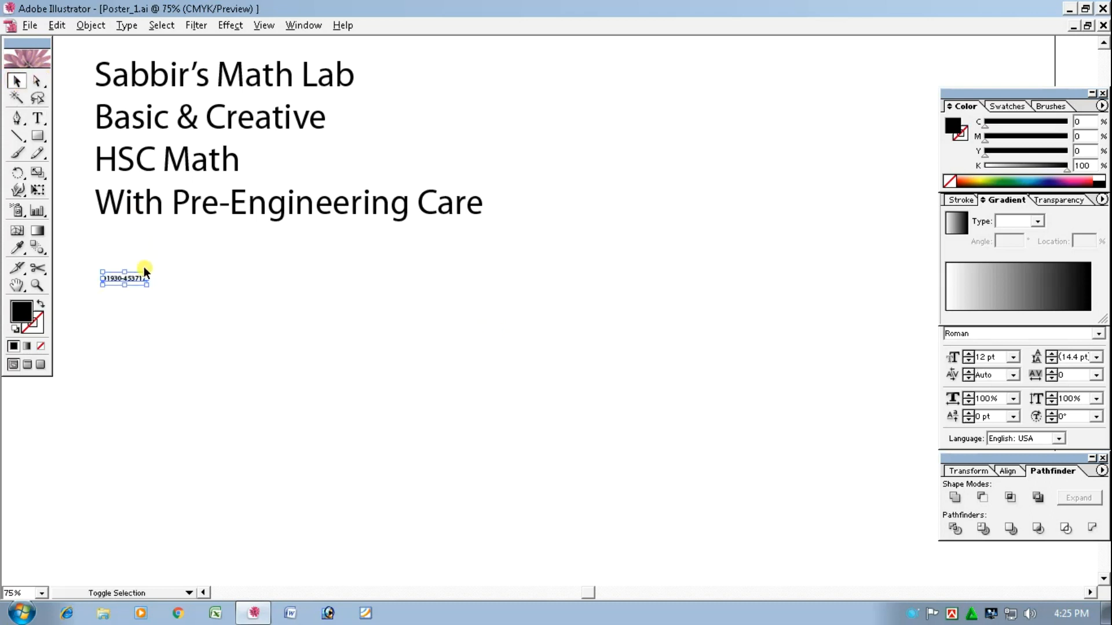
drag(148, 277, 340, 278)
drag(266, 279, 268, 249)
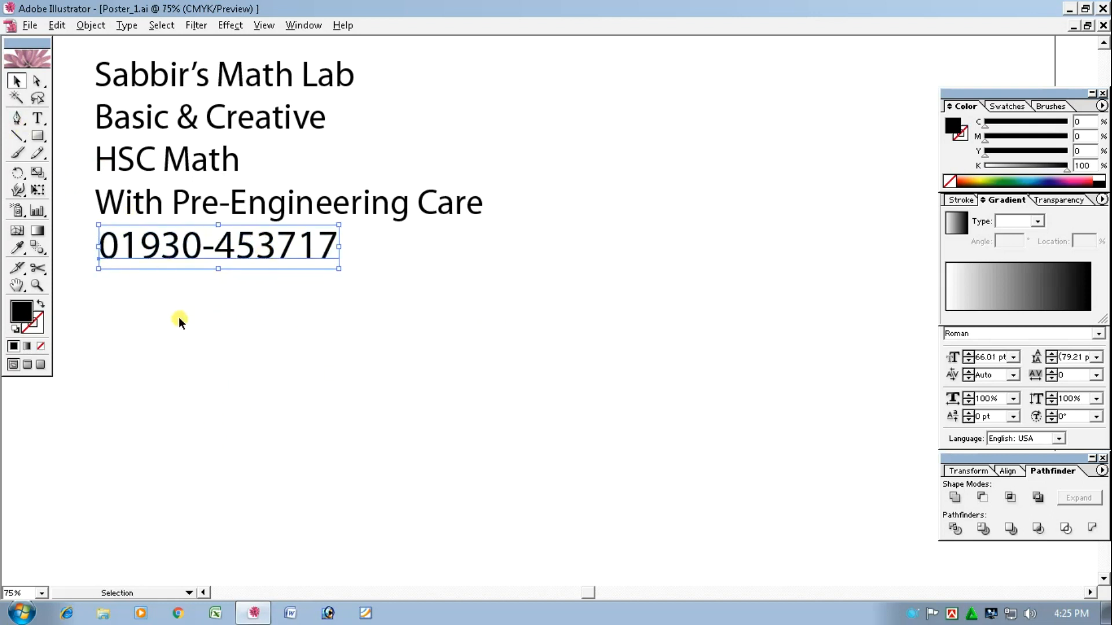
click(190, 343)
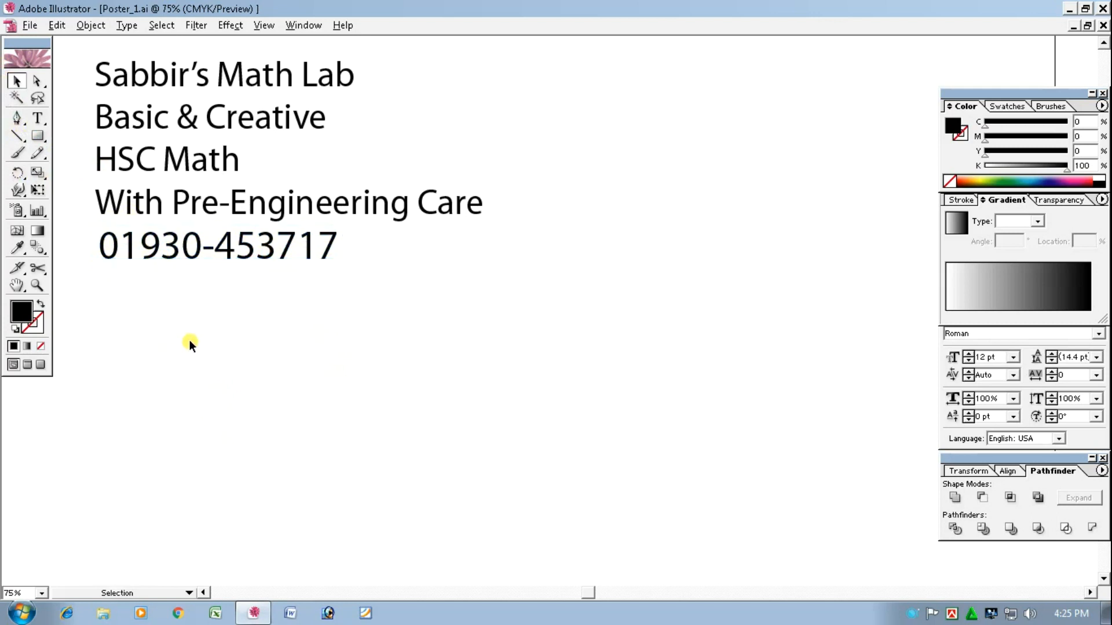
Start a new 46 pt point text below the phone number and set its font to SutonnyMJ
click(38, 118)
click(102, 307)
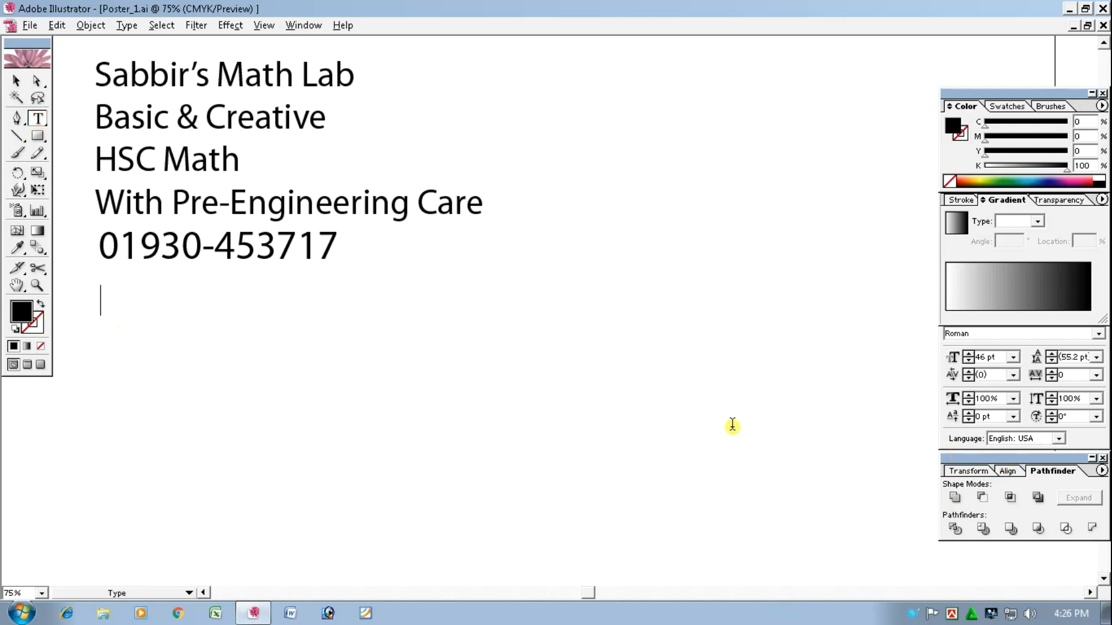
click(1099, 337)
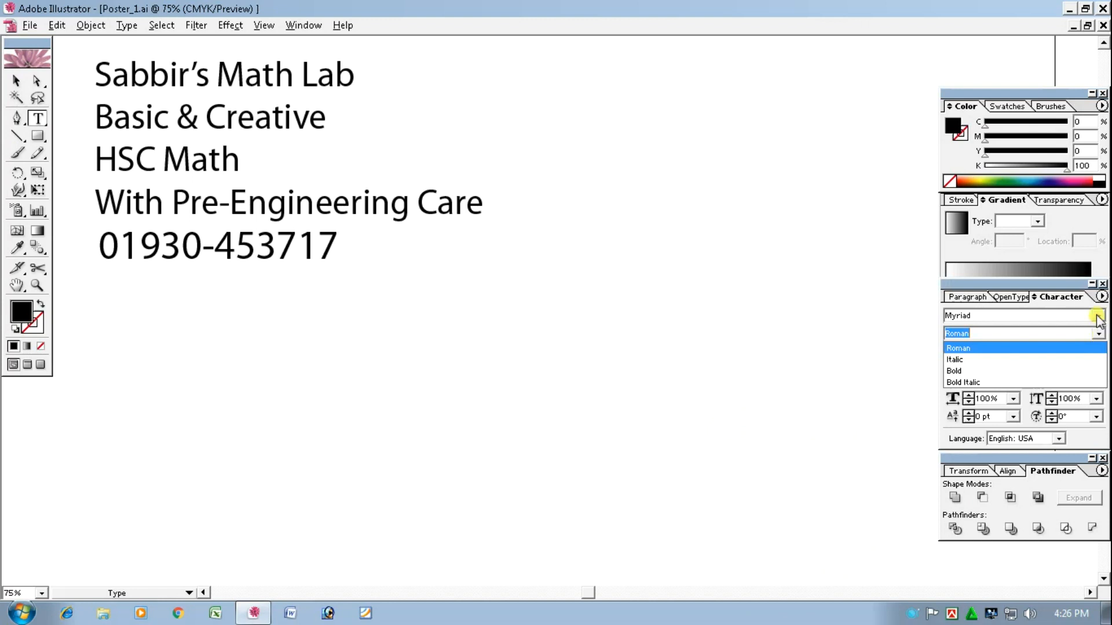
click(1099, 317)
click(1100, 317)
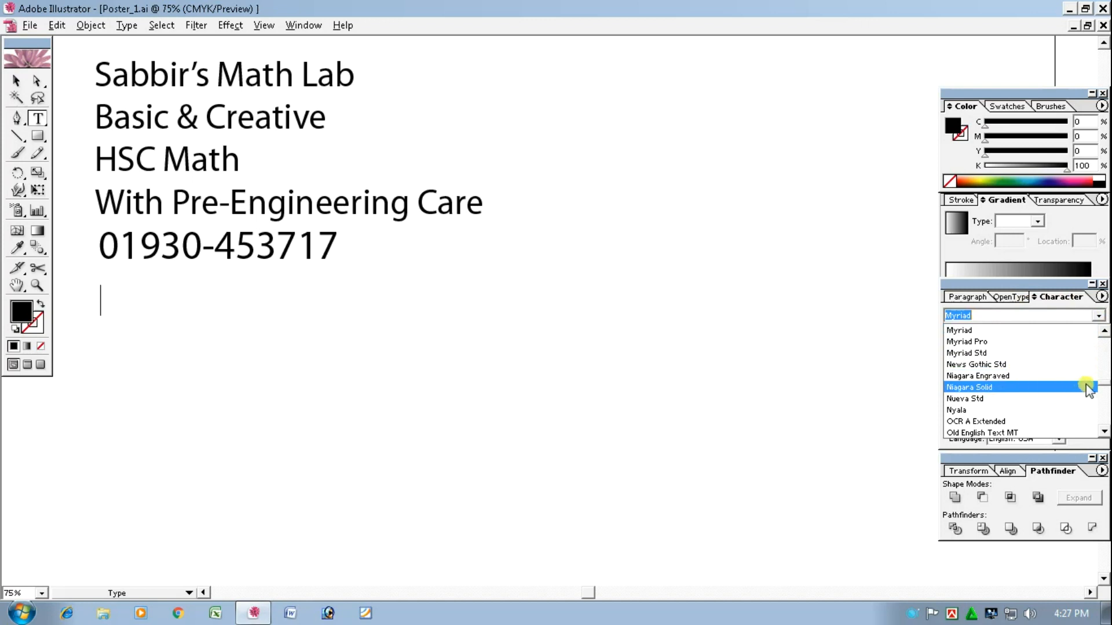
mouse_move(1104, 385)
mouse_down()
mouse_move(1100, 373)
mouse_move(1097, 398)
mouse_up()
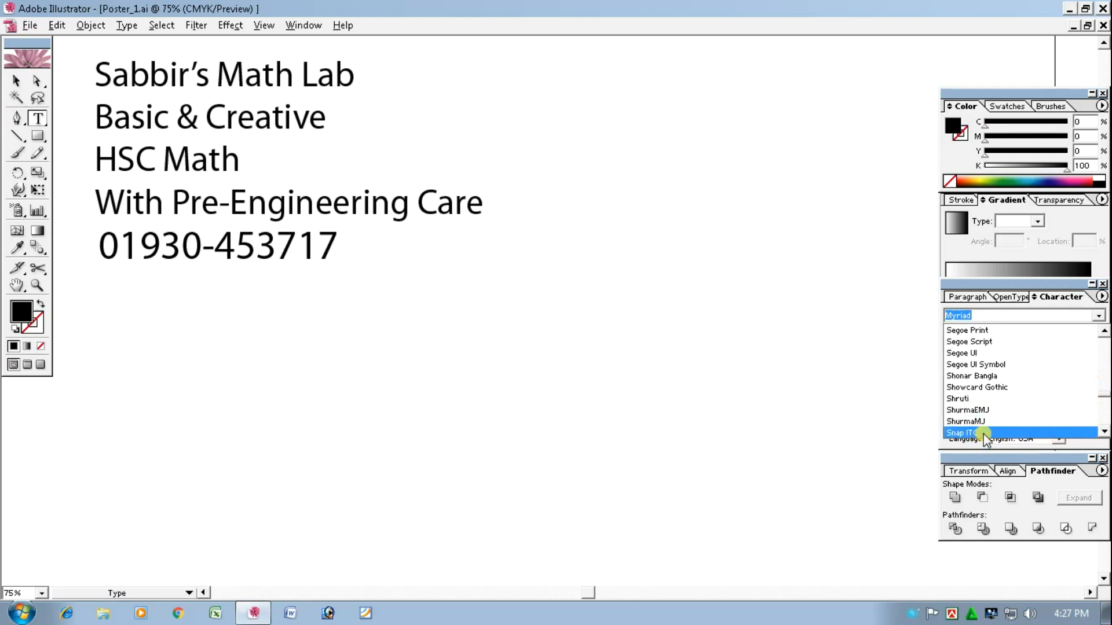
click(1104, 433)
drag(1104, 434, 1105, 435)
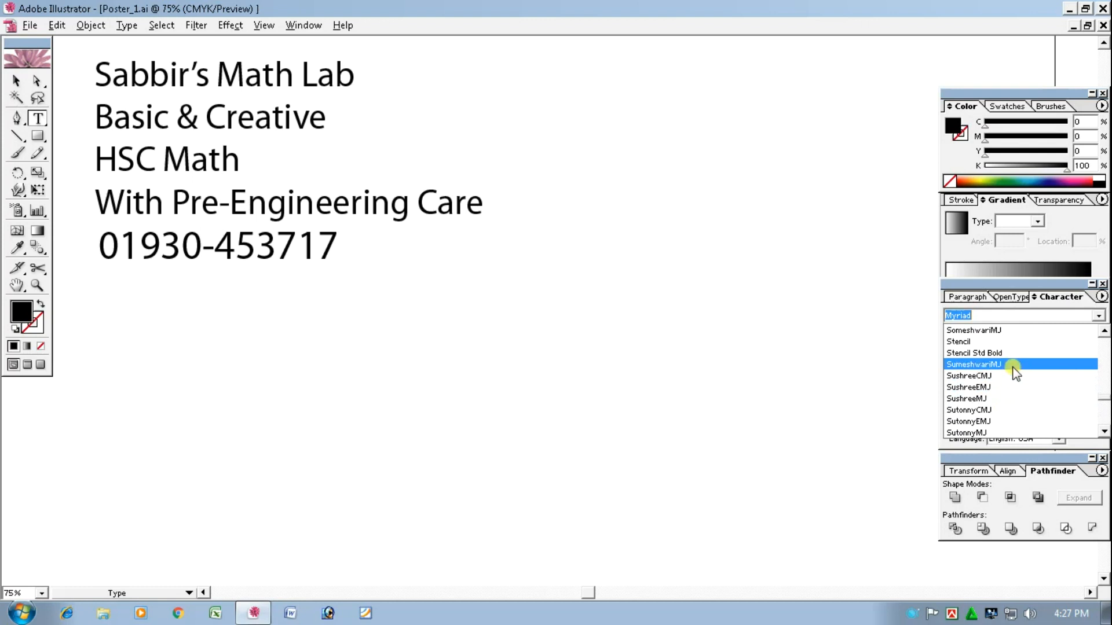
click(1008, 433)
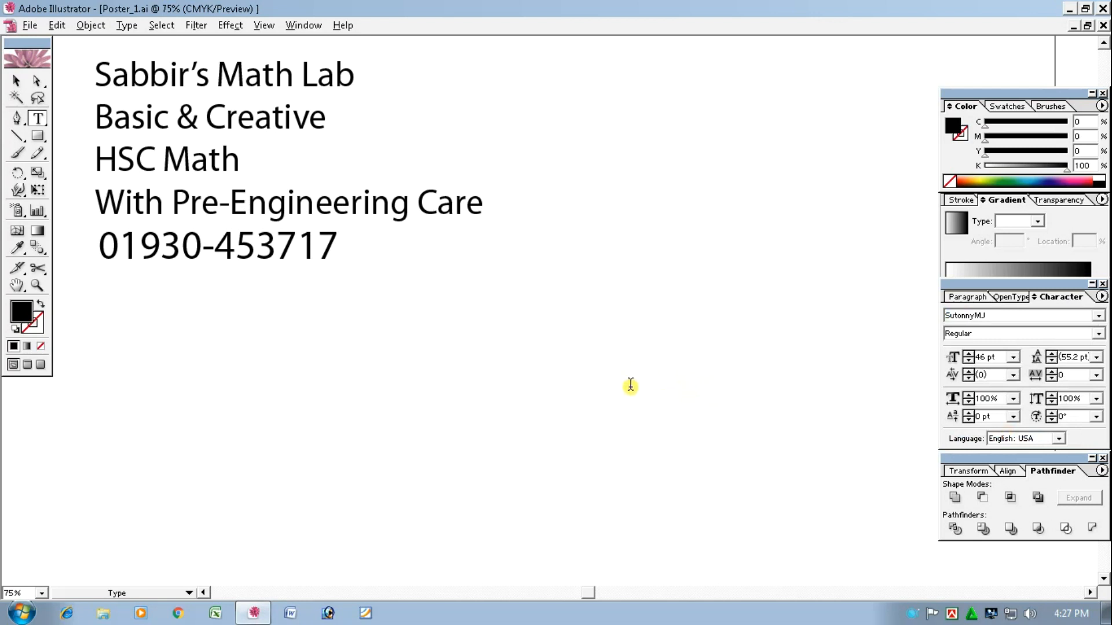
Switch the keyboard input to Bijoy Classic and enter the lab's full address in Bengali
click(952, 616)
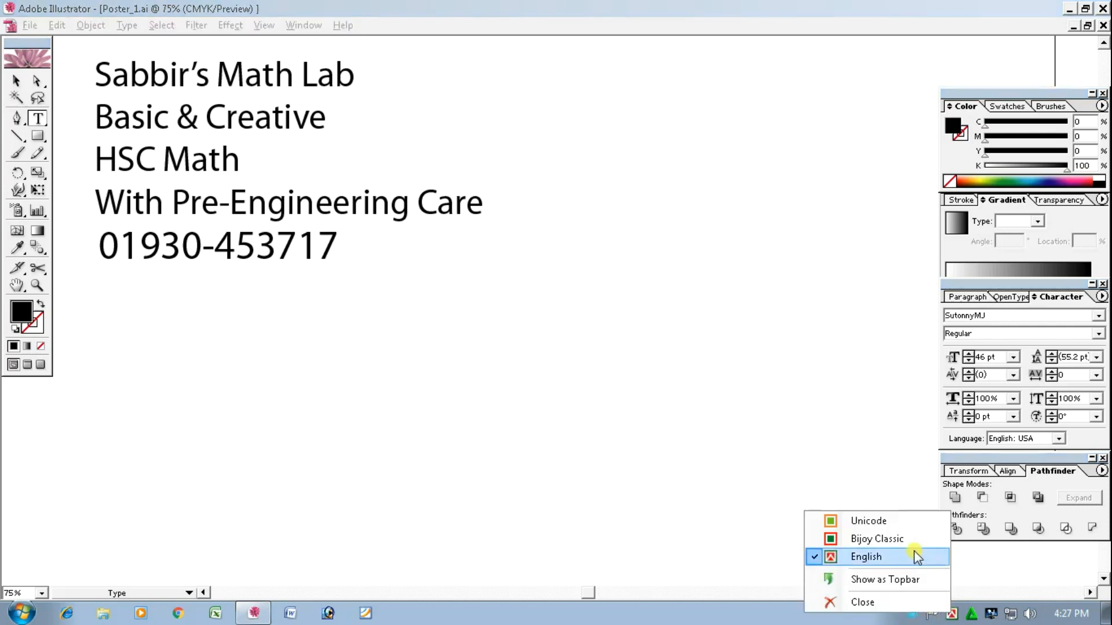
click(899, 533)
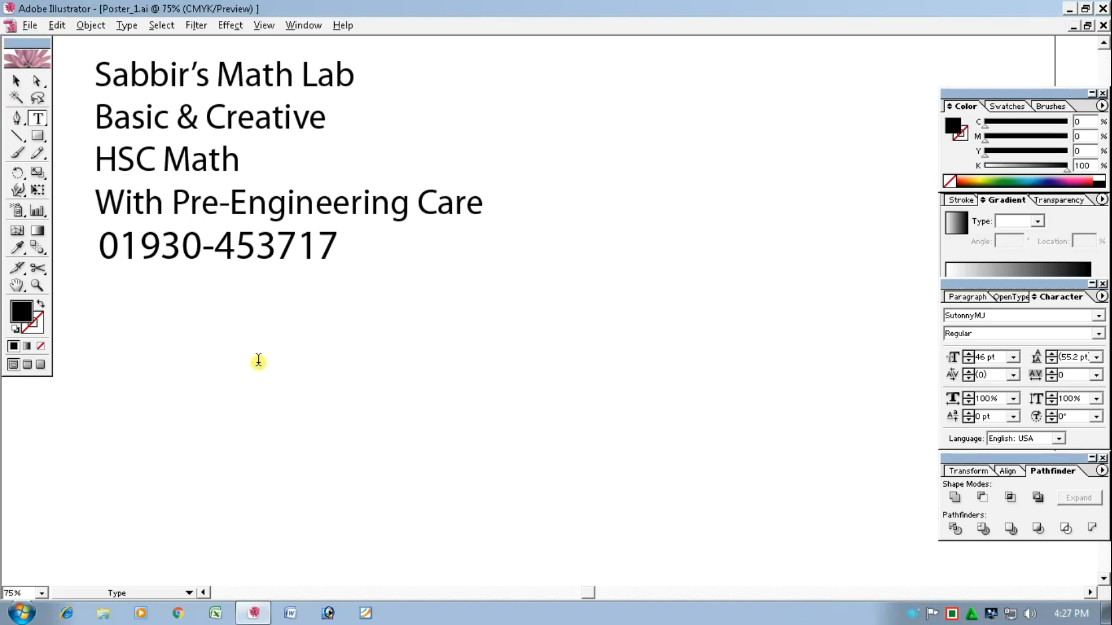
text(পিটিআই মে)
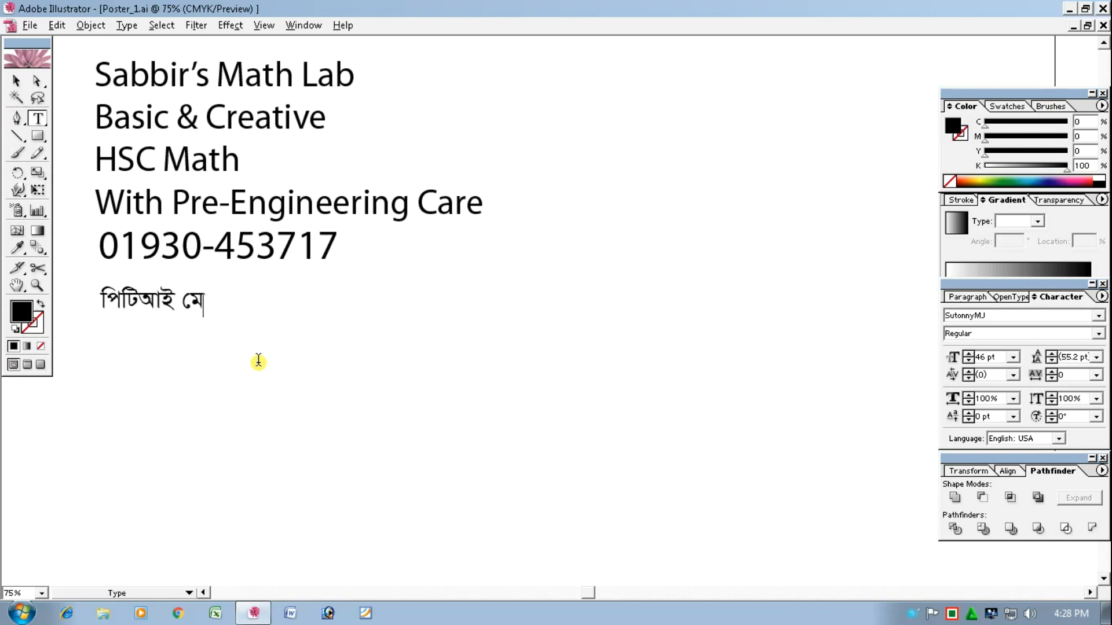
text(াড়)
text( ()
text(চা)
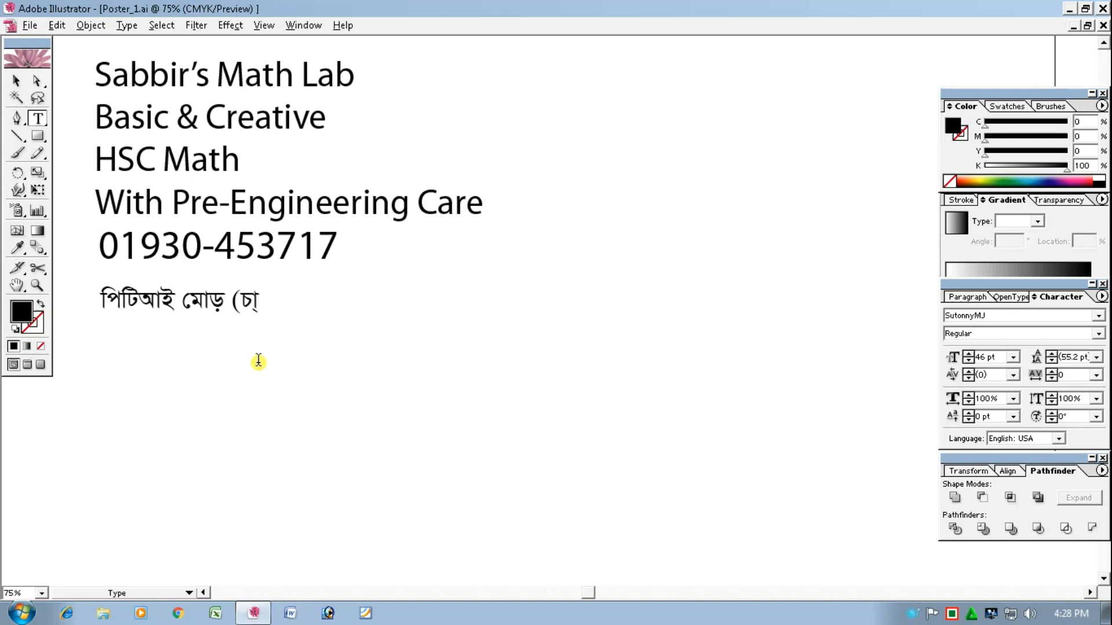
text(ইনিজ)
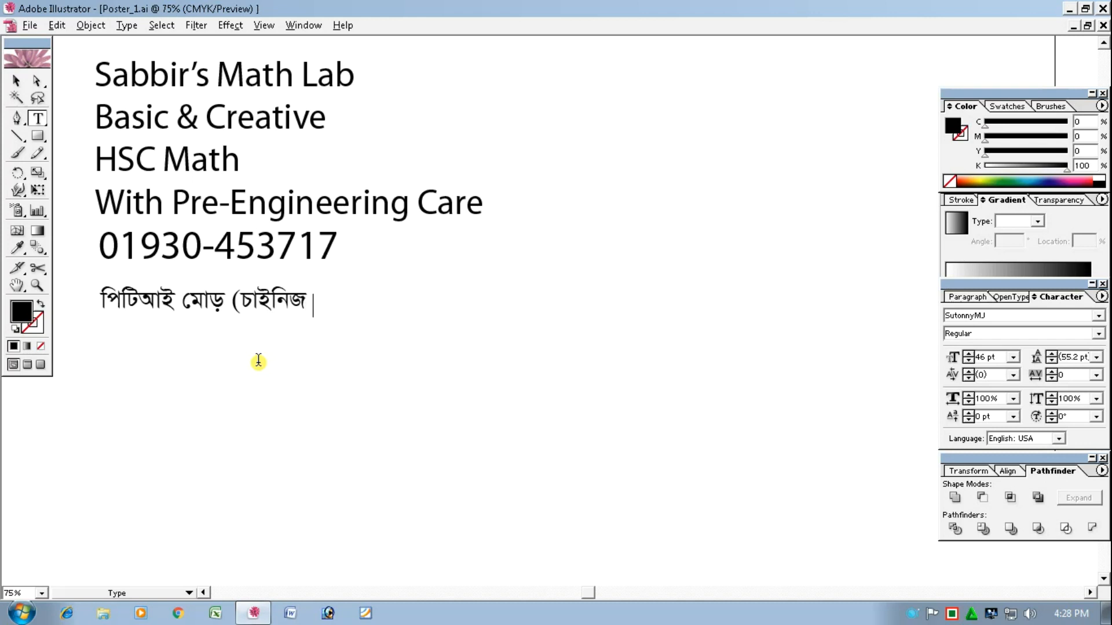
text( প্যালে)
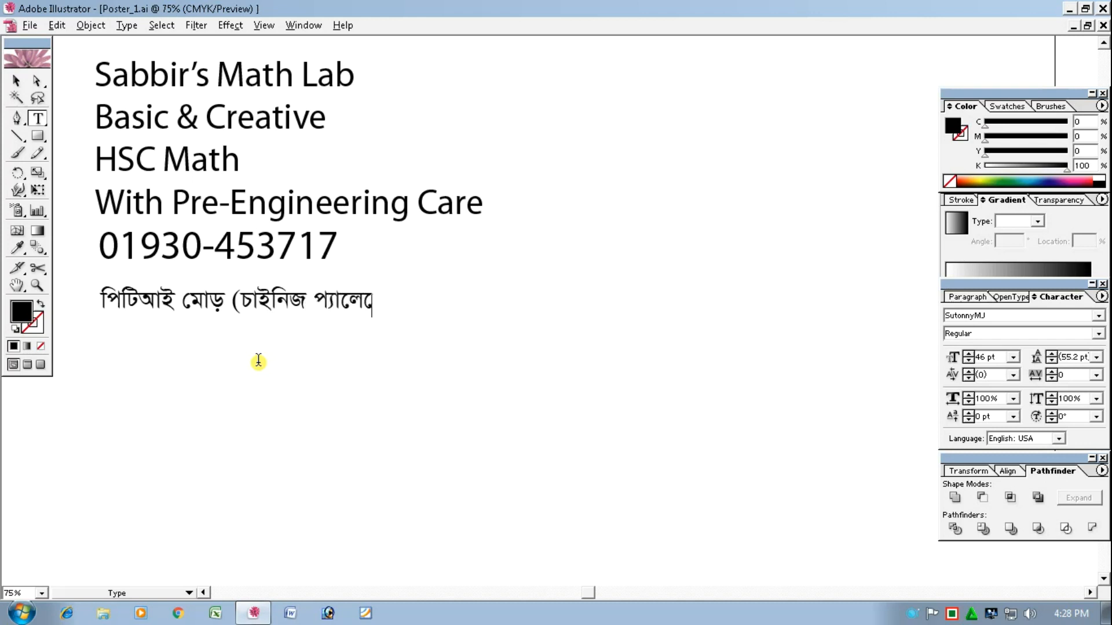
text(সের বিপ)
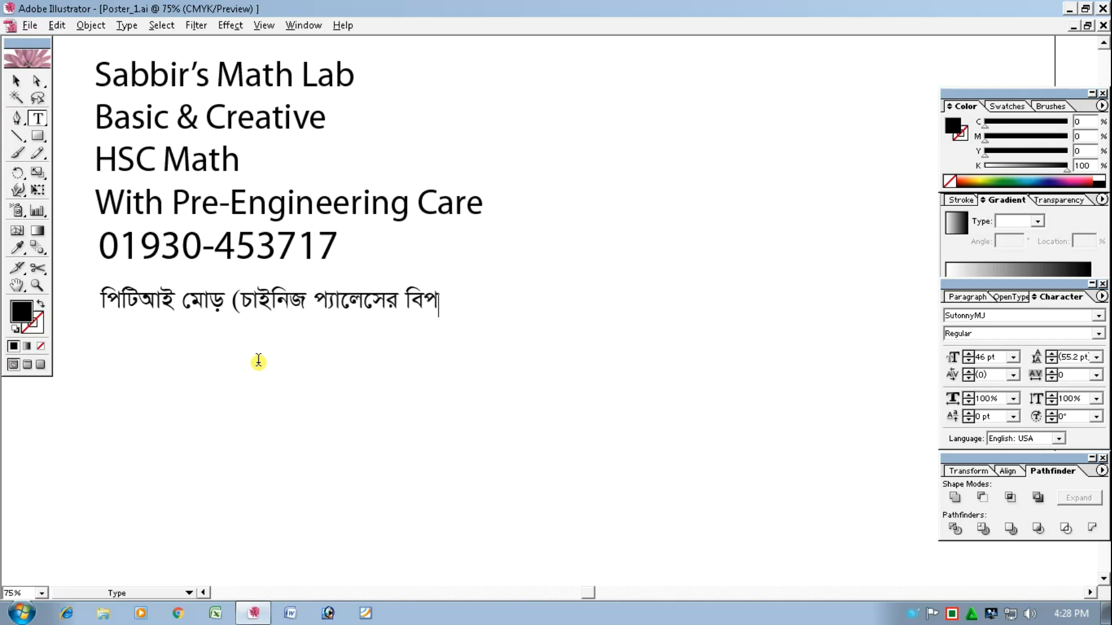
text(রীতে)
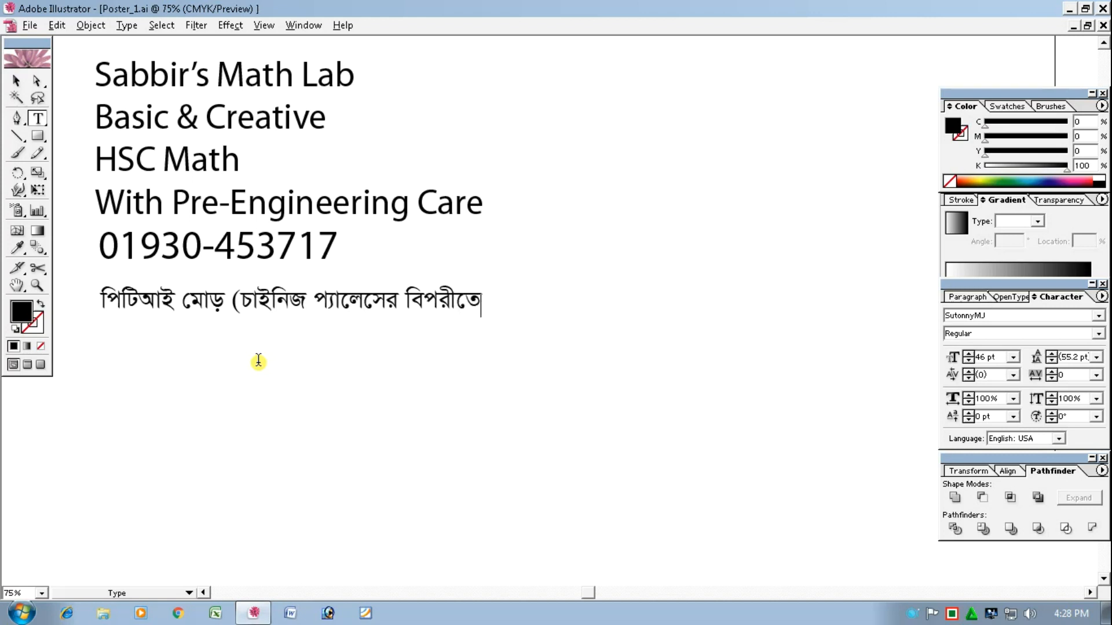
text())
text(,)
text(খুলনা ।)
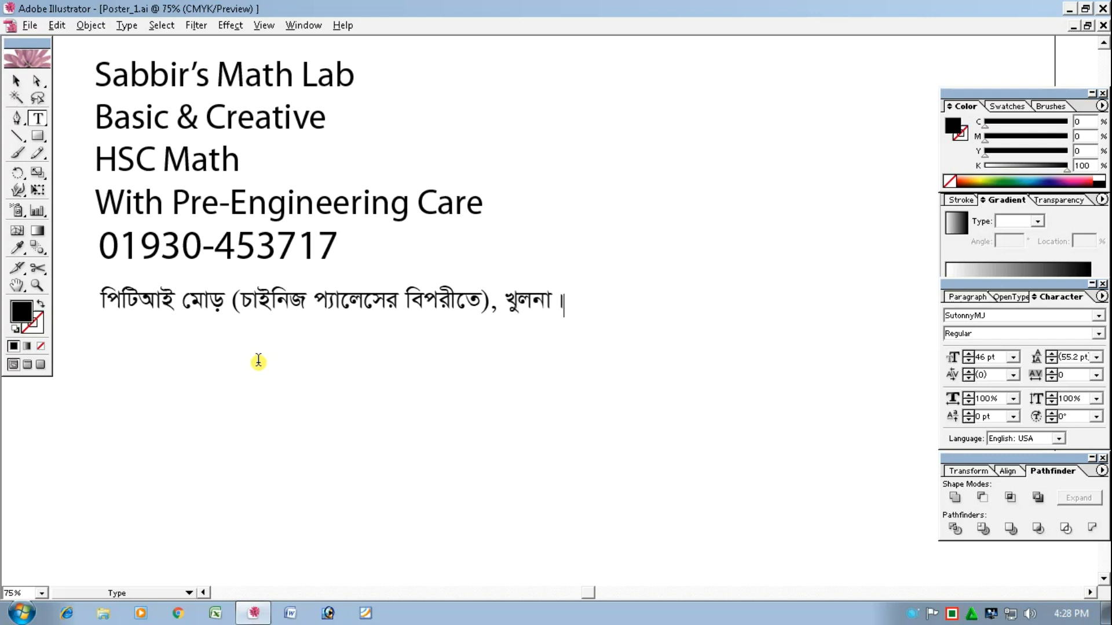
click(16, 82)
click(204, 304)
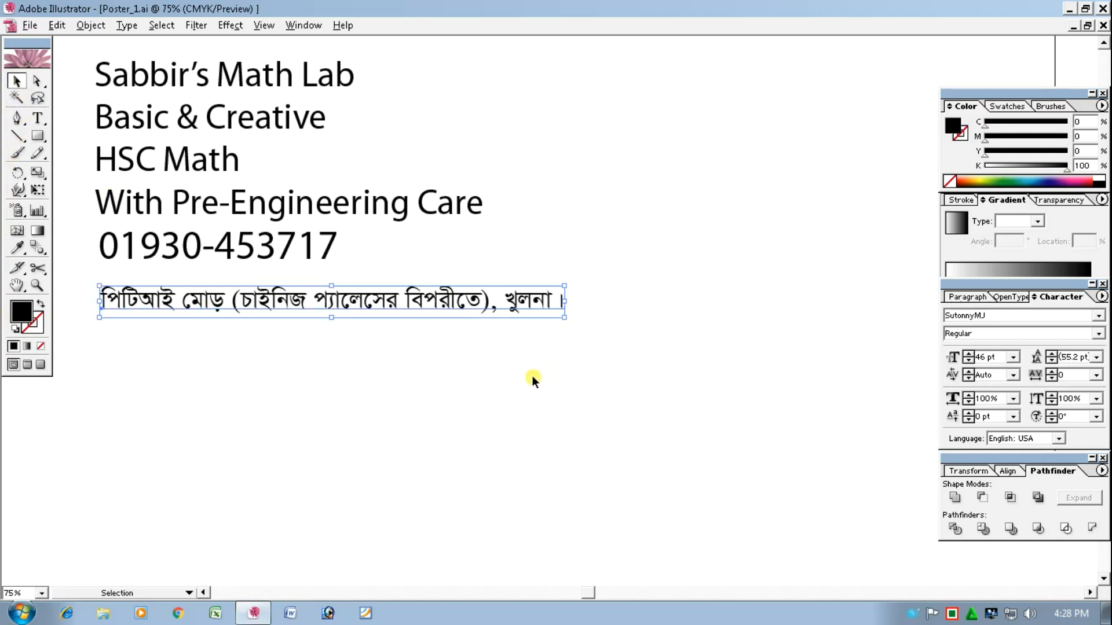
click(227, 415)
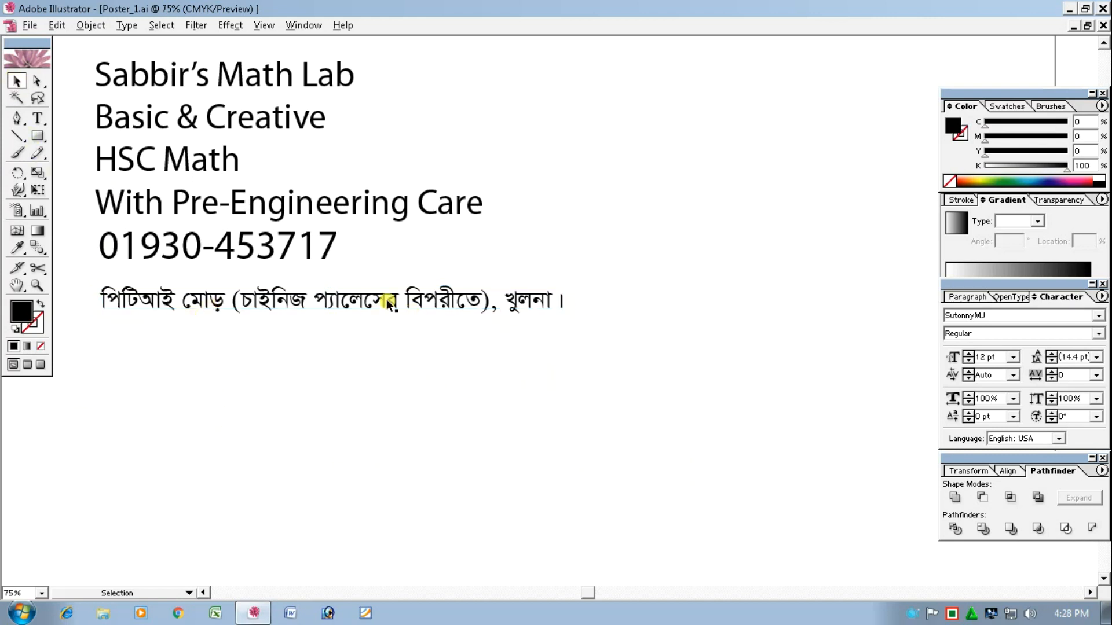
Start a new text "ব্যাত" below the address and enlarge it to 84 pt
click(37, 117)
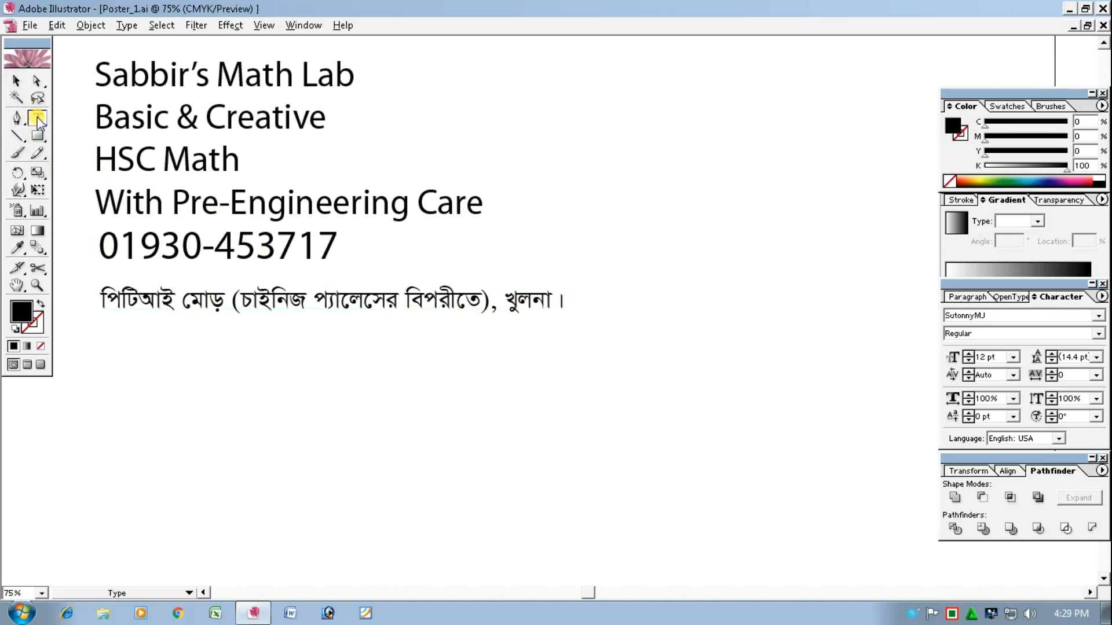
click(98, 351)
text(v)
key(ctrl+a)
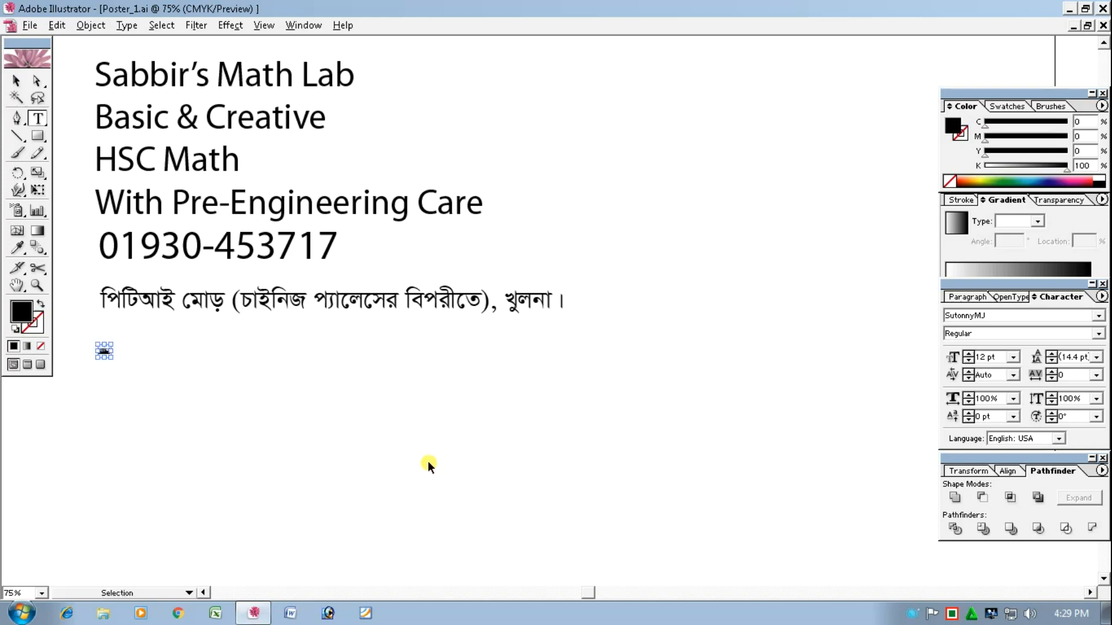
key(ctrl+shift+period)
key(ctrl+shift+period)
key(ctrl+shift+period)
key(ctrl+shift+period)
key(ctrl+shift+period)
key(ctrl+shift+period)
key(ctrl+shift+period)
key(ctrl+shift+period)
key(ctrl+shift+period)
key(ctrl+shift+period)
key(ctrl+shift+period)
key(ctrl+shift+period)
key(ctrl+shift+period)
key(ctrl+shift+period)
key(ctrl+shift+period)
key(ctrl+shift+period)
key(ctrl+shift+period)
key(ctrl+shift+period)
key(ctrl+shift+period)
key(ctrl+shift+period)
key(ctrl+shift+period)
key(ctrl+shift+period)
key(ctrl+shift+period)
key(ctrl+shift+period)
key(ctrl+shift+period)
key(ctrl+shift+period)
key(ctrl+shift+period)
key(ctrl+shift+period)
key(ctrl+shift+period)
key(ctrl+shift+period)
key(ctrl+shift+period)
key(ctrl+shift+period)
key(ctrl+shift+period)
key(ctrl+shift+period)
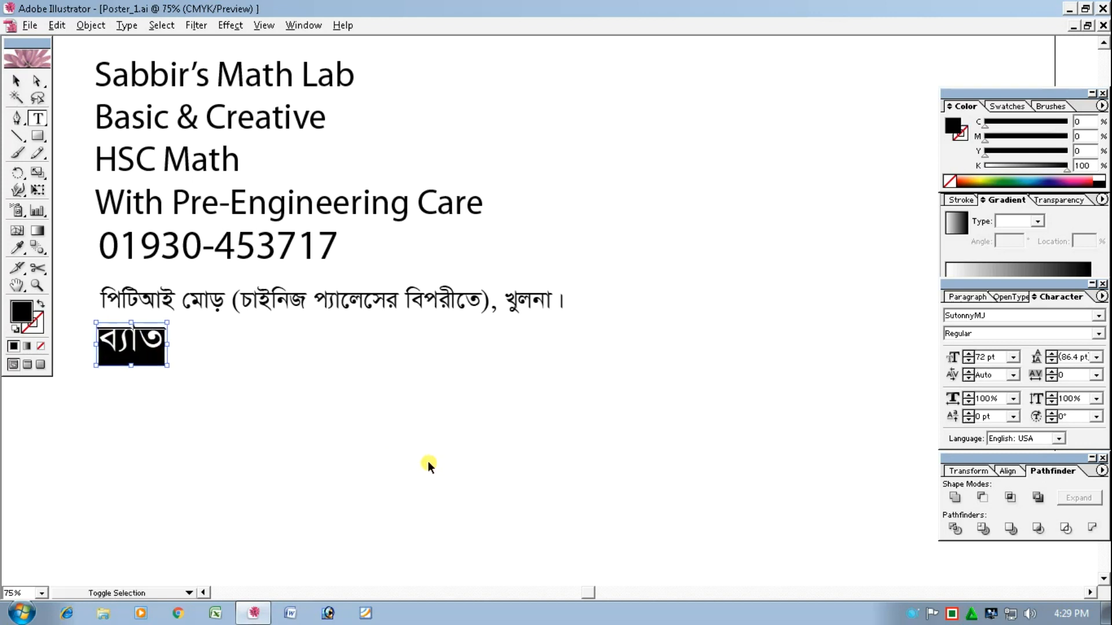
key(Right)
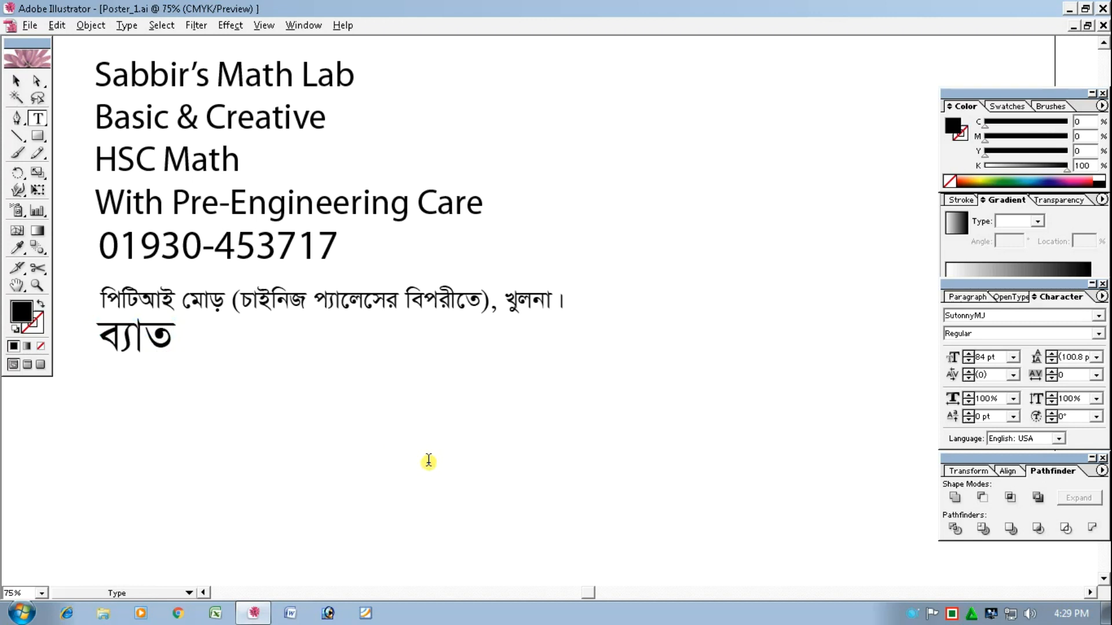
Correct the 84 pt Bengali text below the address and complete it as "ব্যতিক্রমতার সাথে গণিতের ভিত্তি তৈরি করতে"
key(BackSpace)
key(BackSpace)
text(তি)
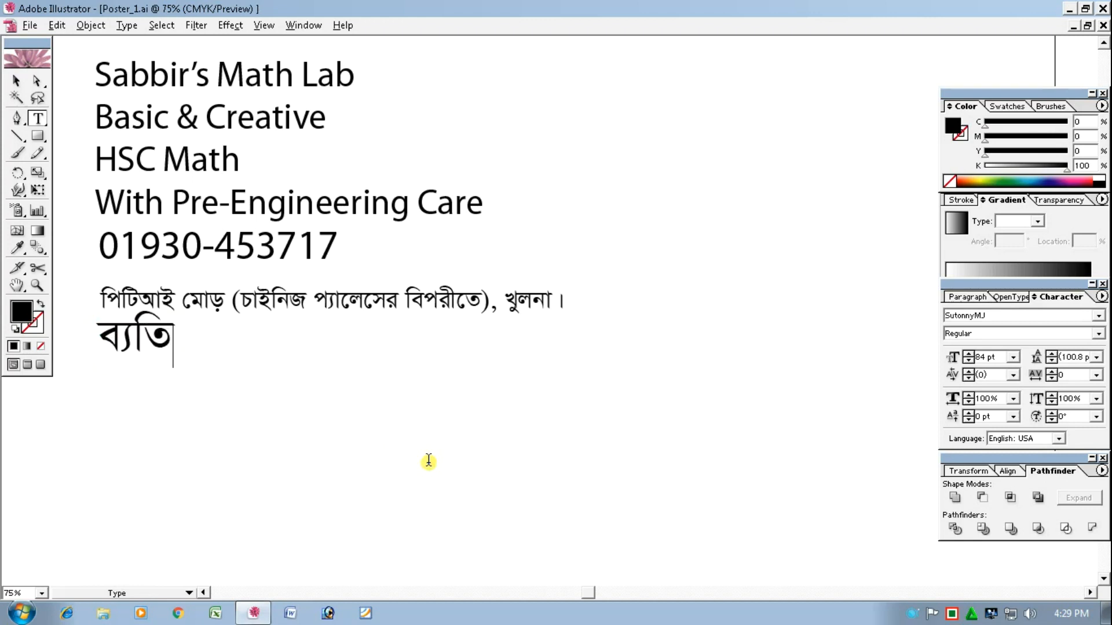
text(ক্রমতার)
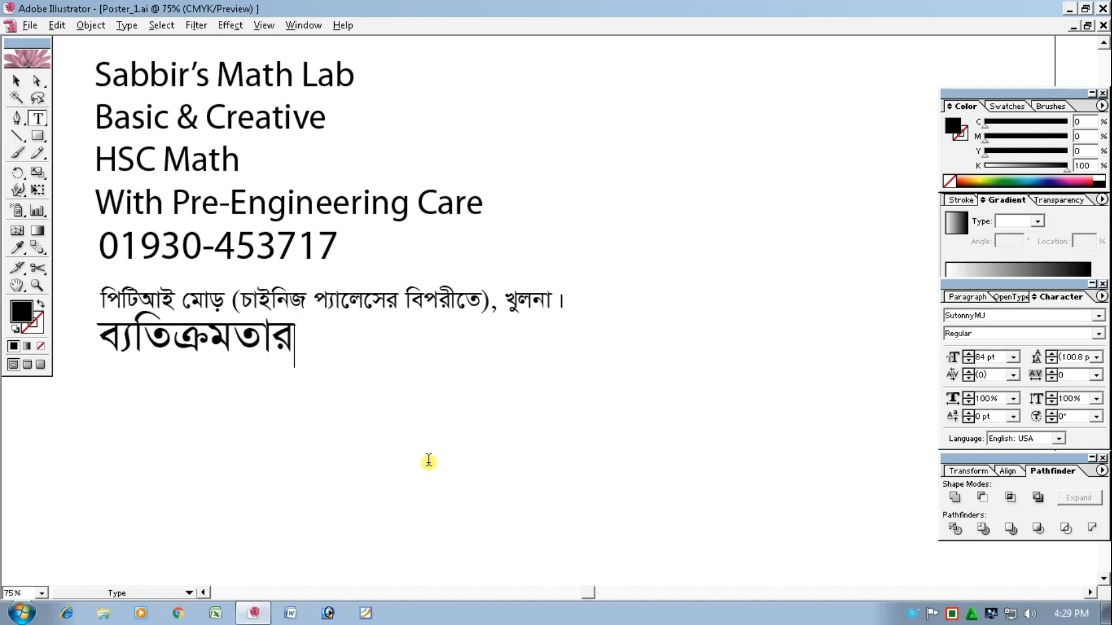
text( সােথ )
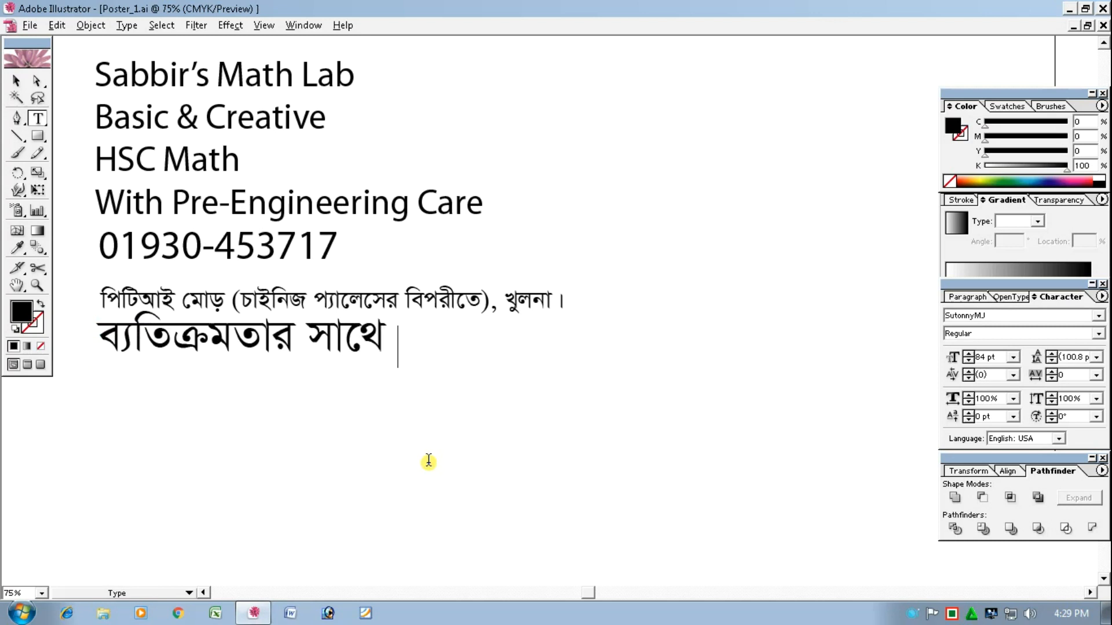
text(গণিতের)
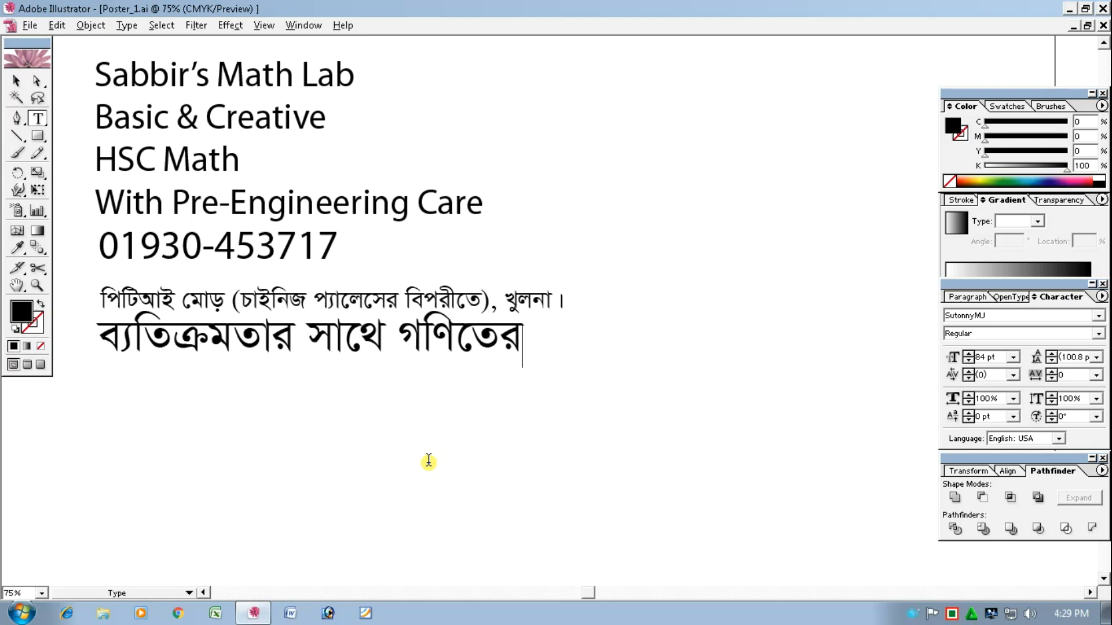
text( ভি)
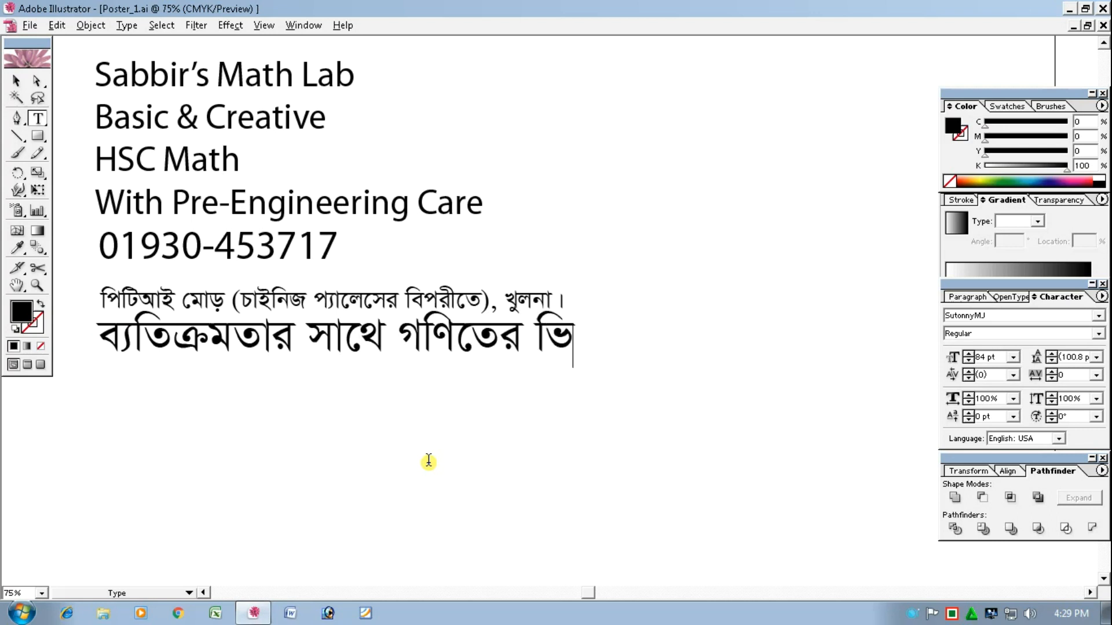
text(ত্তি তৈ)
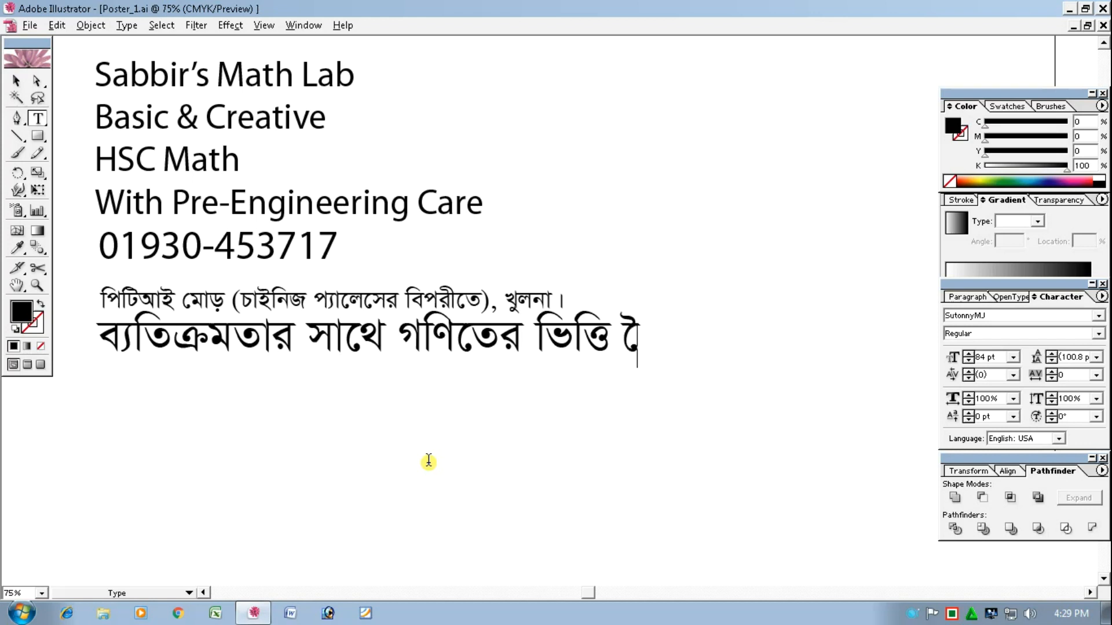
text(রি )
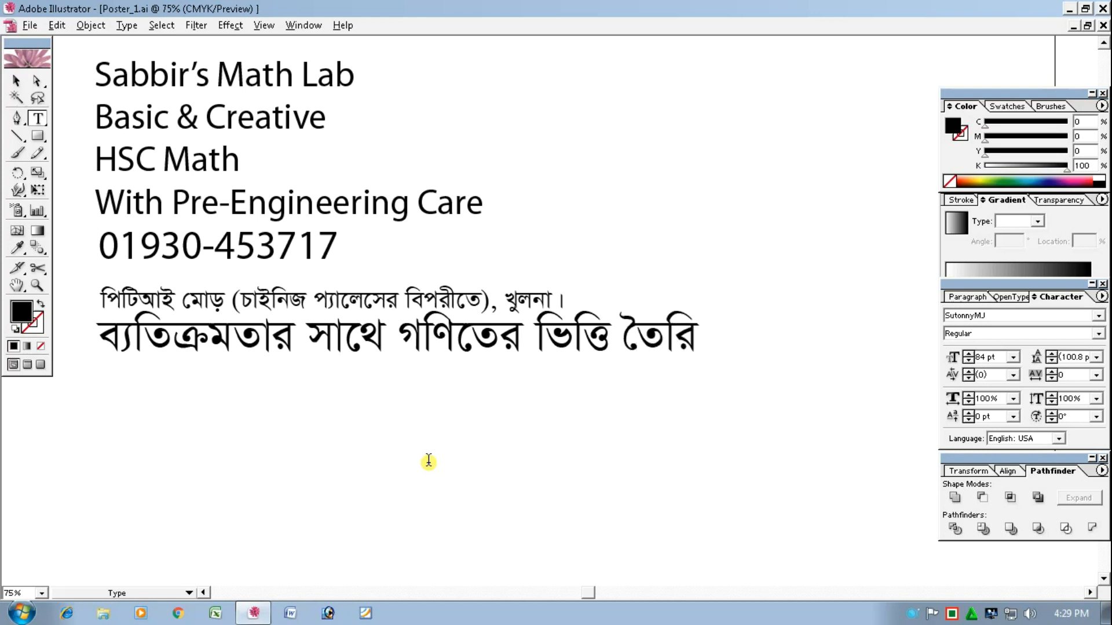
text(করতে)
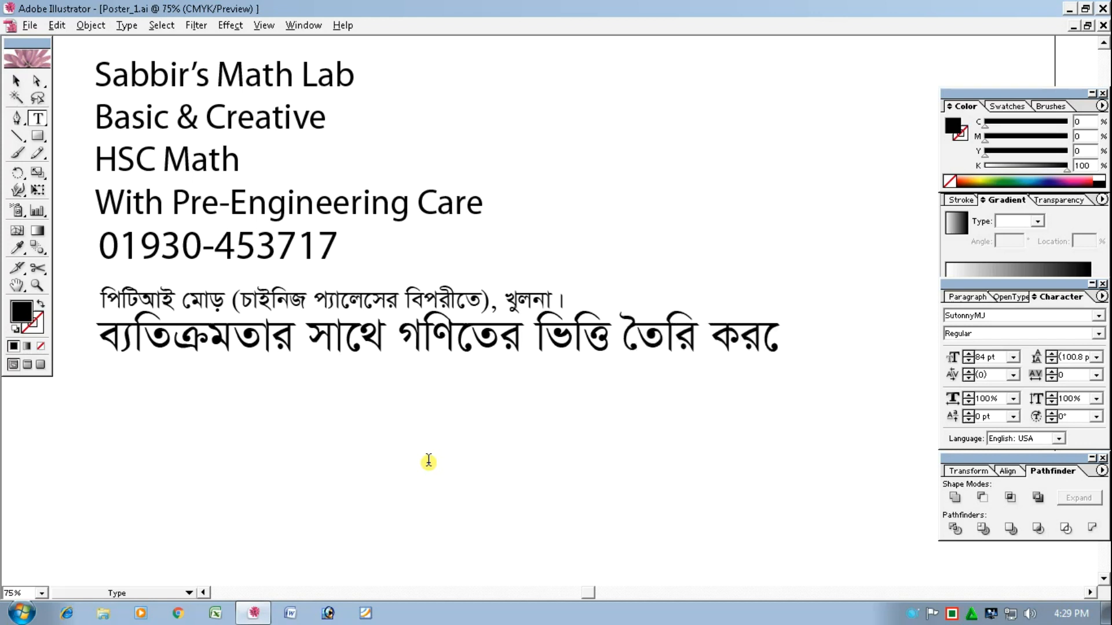
text(।)
key(BackSpace)
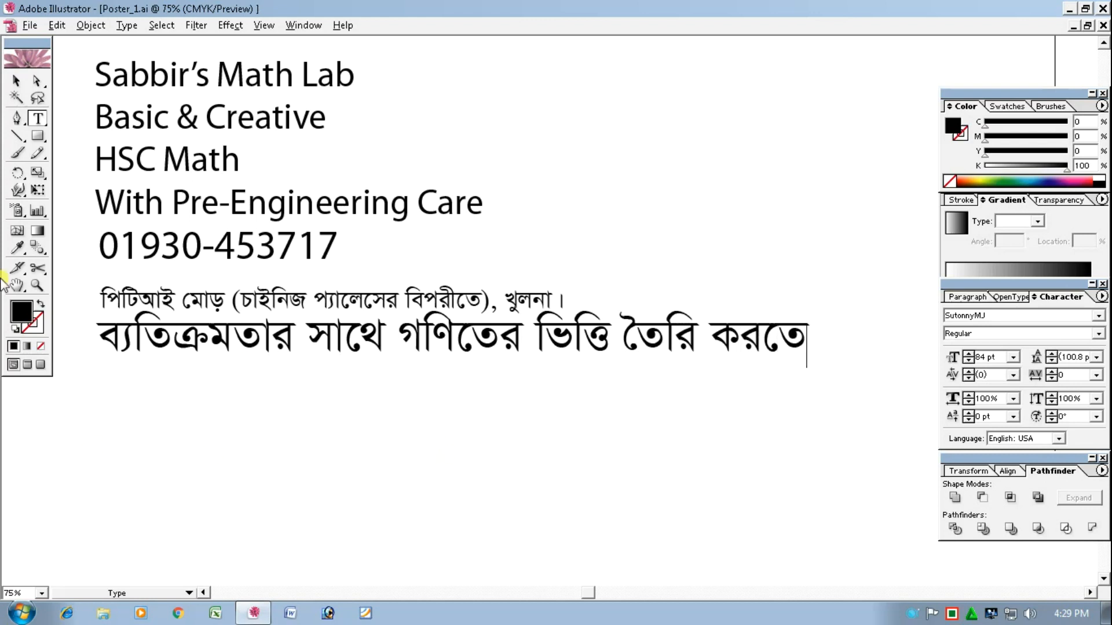
Scale the Bengali slogan down proportionally to about 66 pt and move it slightly lower, leaving a gap below the address line
click(17, 81)
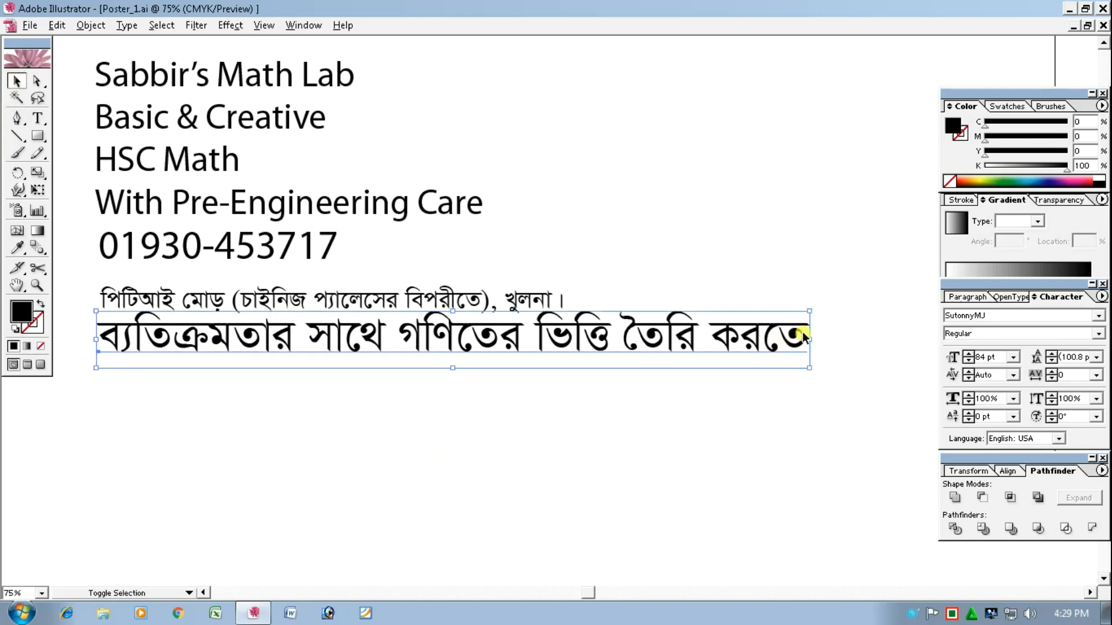
drag(809, 340, 651, 379)
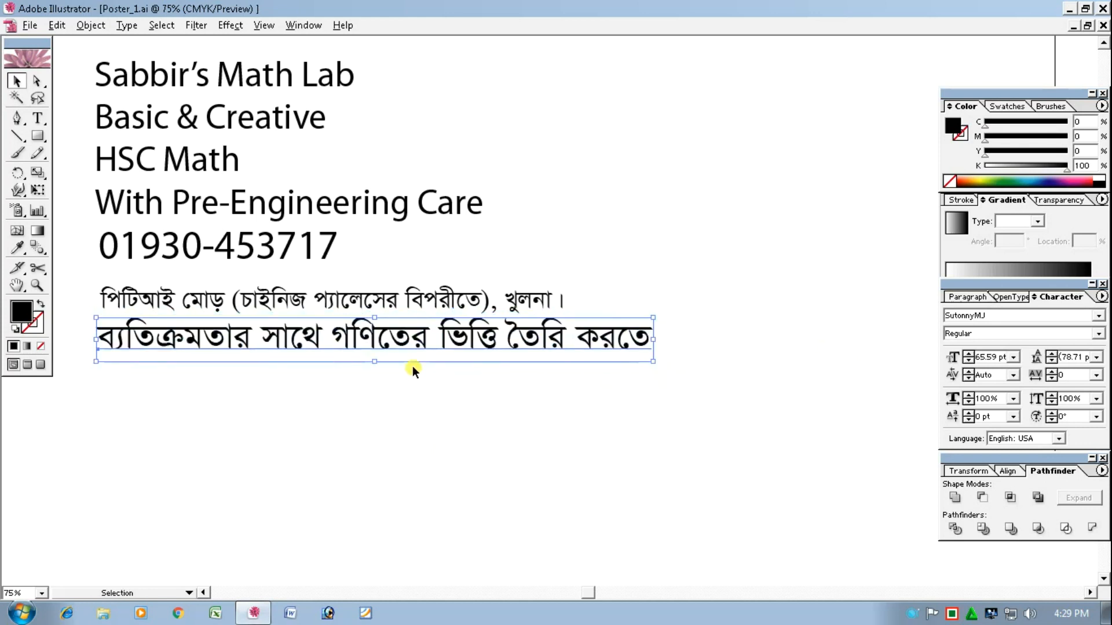
mouse_move(411, 367)
mouse_down()
mouse_move(397, 367)
mouse_move(398, 380)
mouse_up()
click(406, 484)
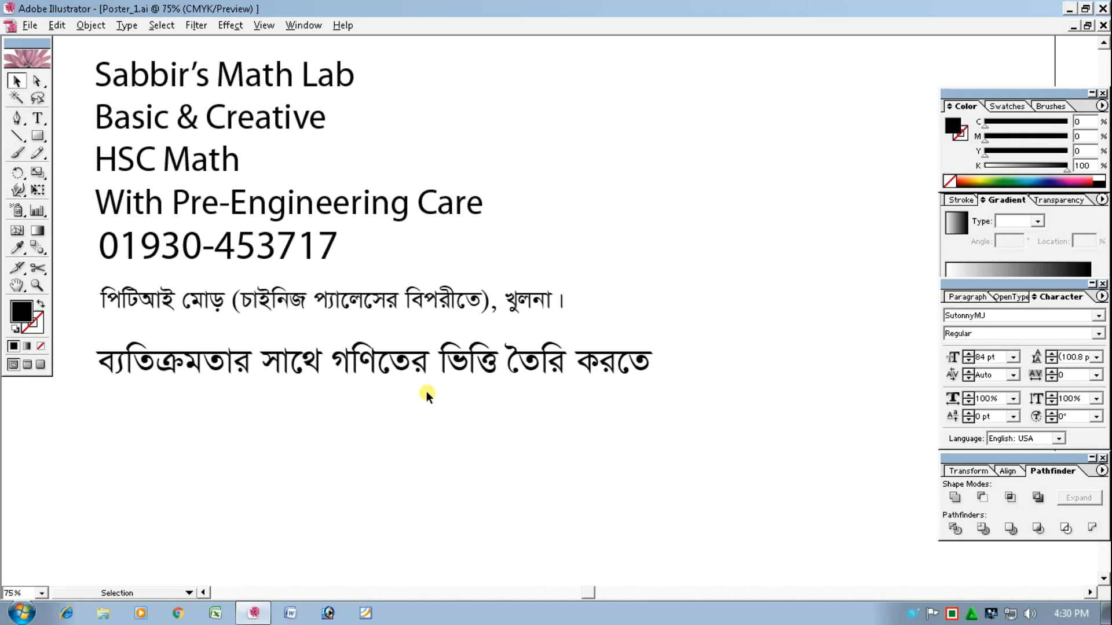
Switch the keyboard input out of Bijoy Classic mode
click(951, 613)
click(880, 556)
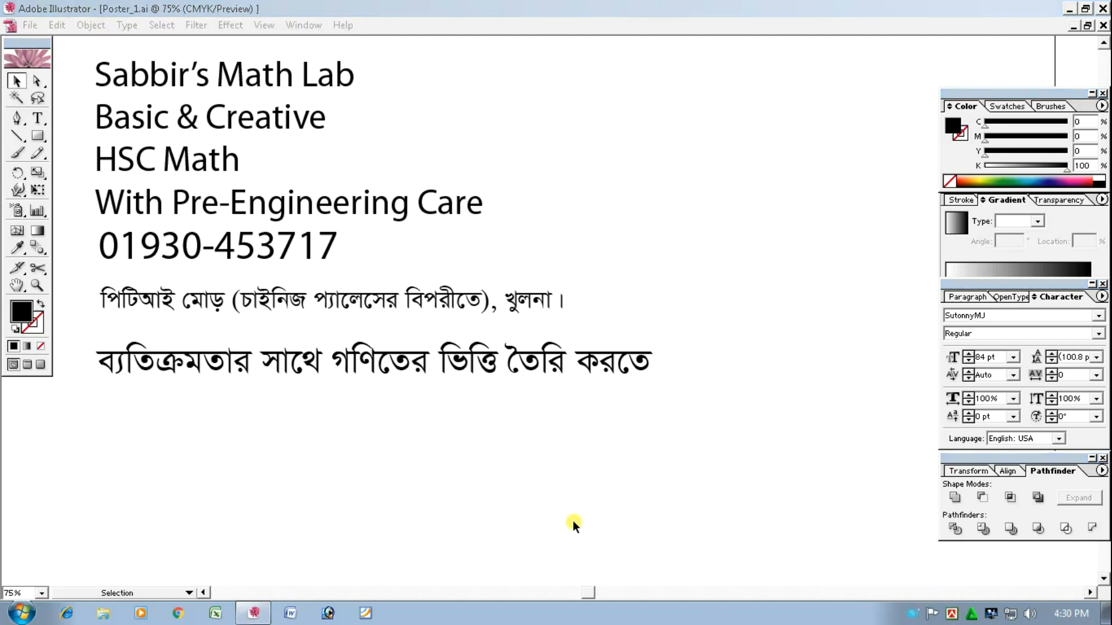
Create an 18 in wide by 23 in high rectangle in the empty area below the artboard and the poster text
key(space)
drag(458, 496, 168, 498)
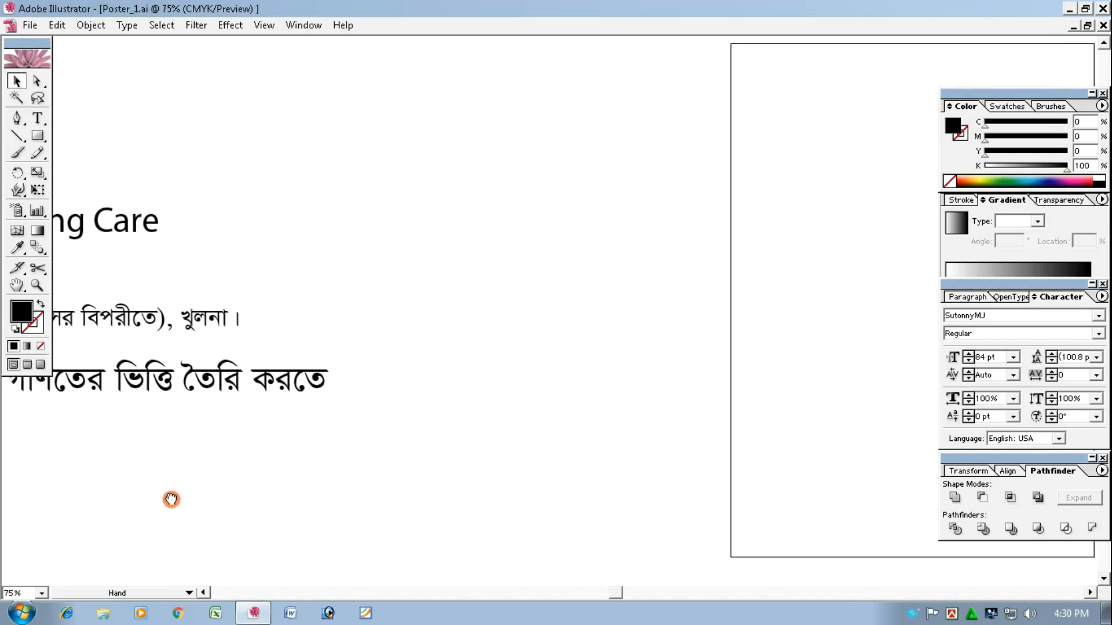
drag(506, 420, 664, 427)
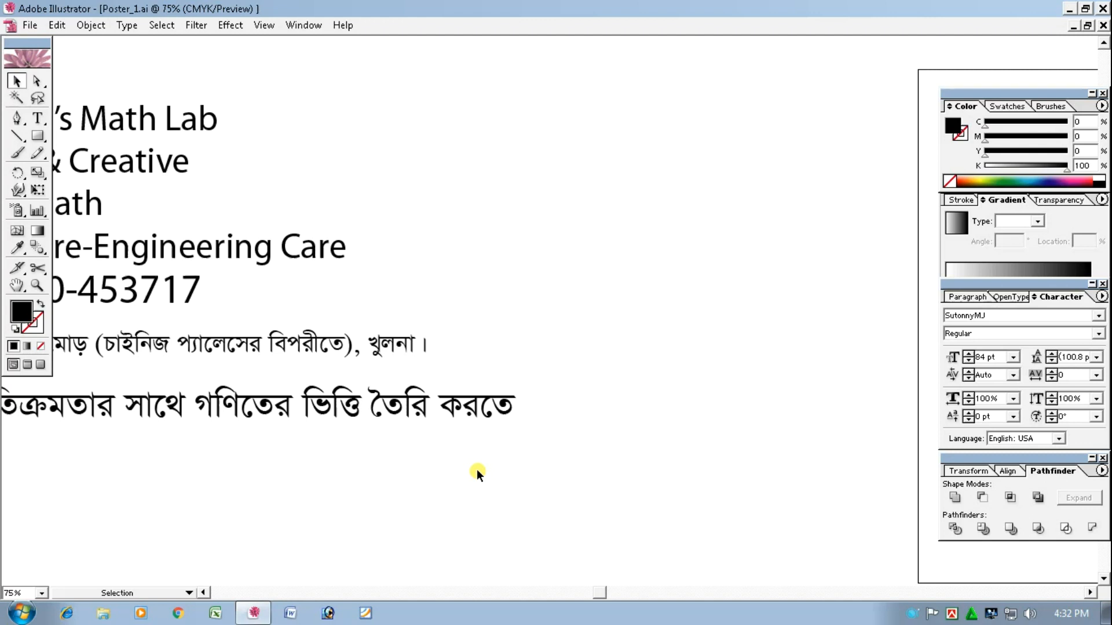
key(space)
drag(617, 479, 201, 139)
key(ctrl+alt+space)
ctrl+alt+click(396, 306)
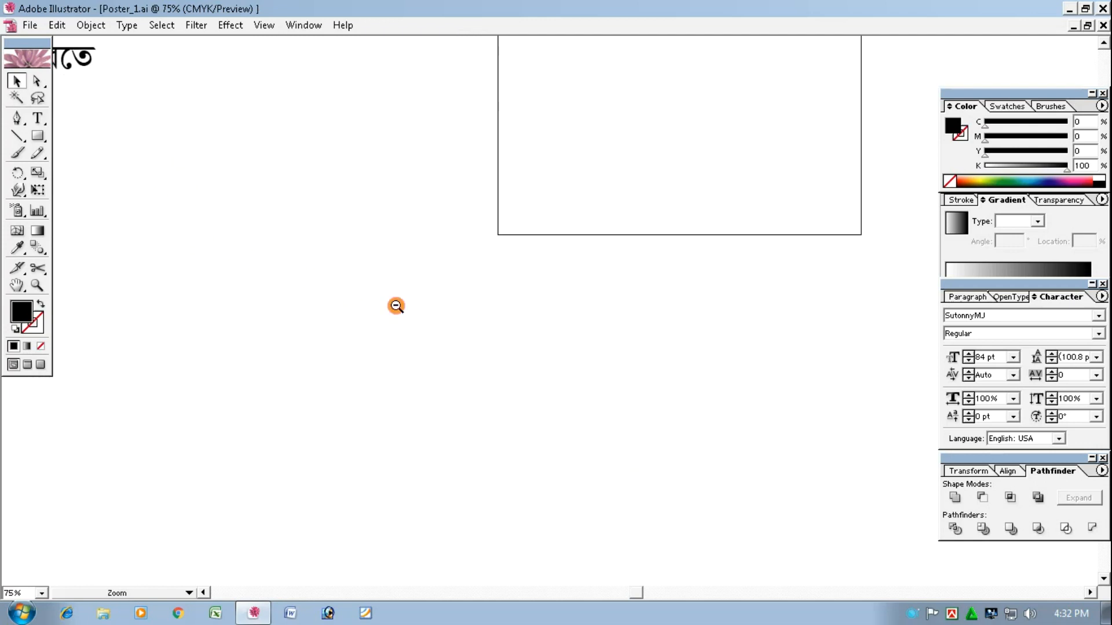
ctrl+alt+click(397, 306)
ctrl+alt+click(397, 306)
key(space)
drag(560, 424, 439, 183)
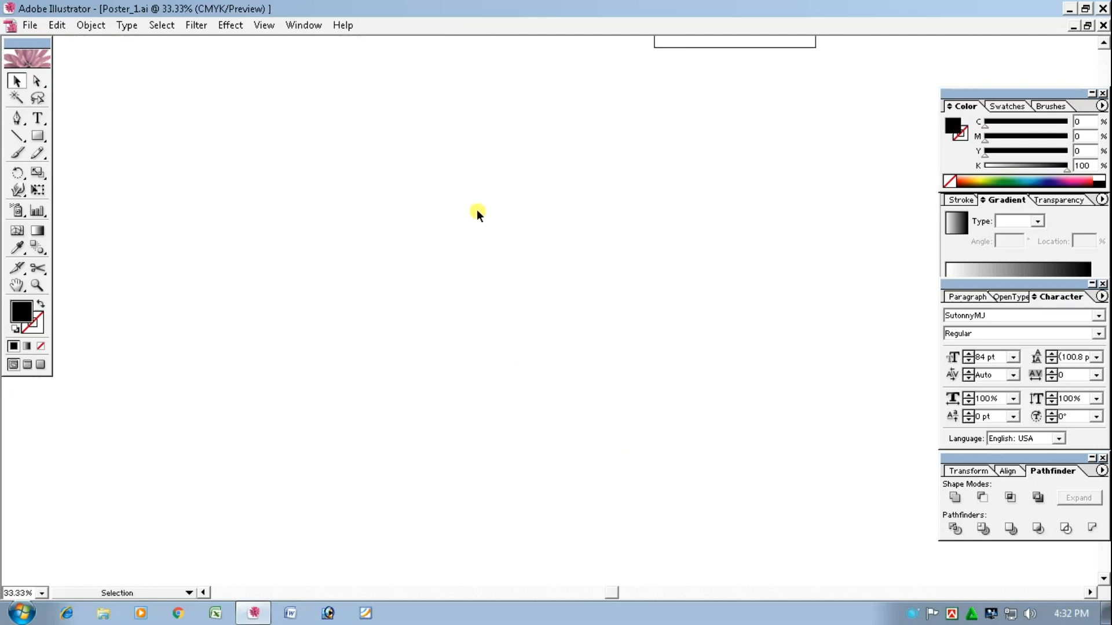
key(ctrl+alt+space)
ctrl+alt+click(481, 214)
ctrl+alt+click(482, 214)
key(space)
drag(526, 380, 426, 175)
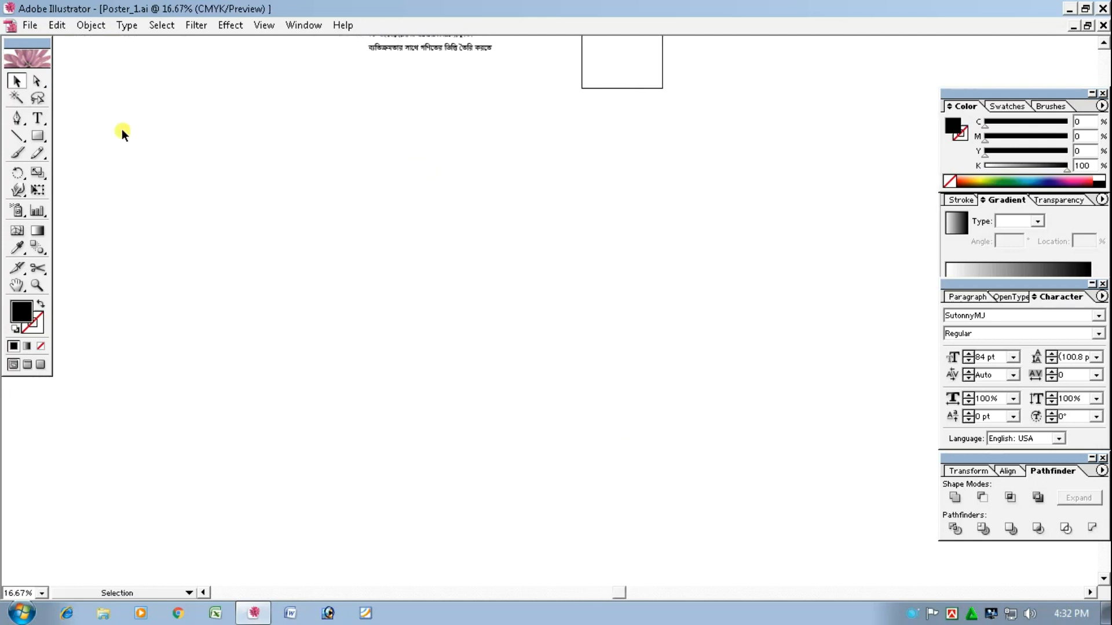
click(37, 136)
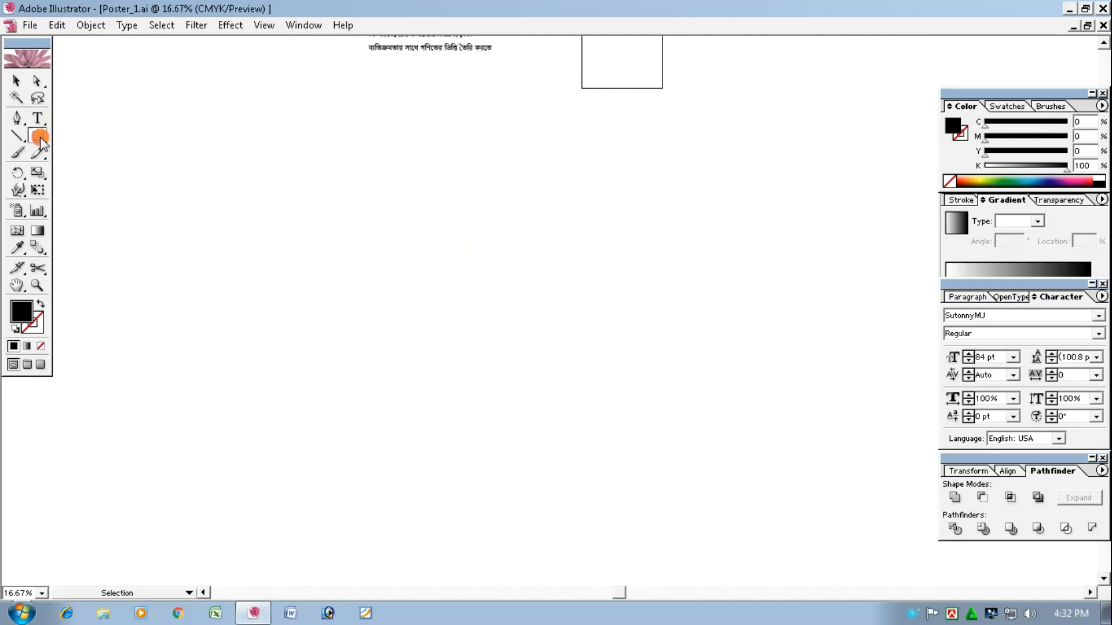
click(37, 304)
click(406, 252)
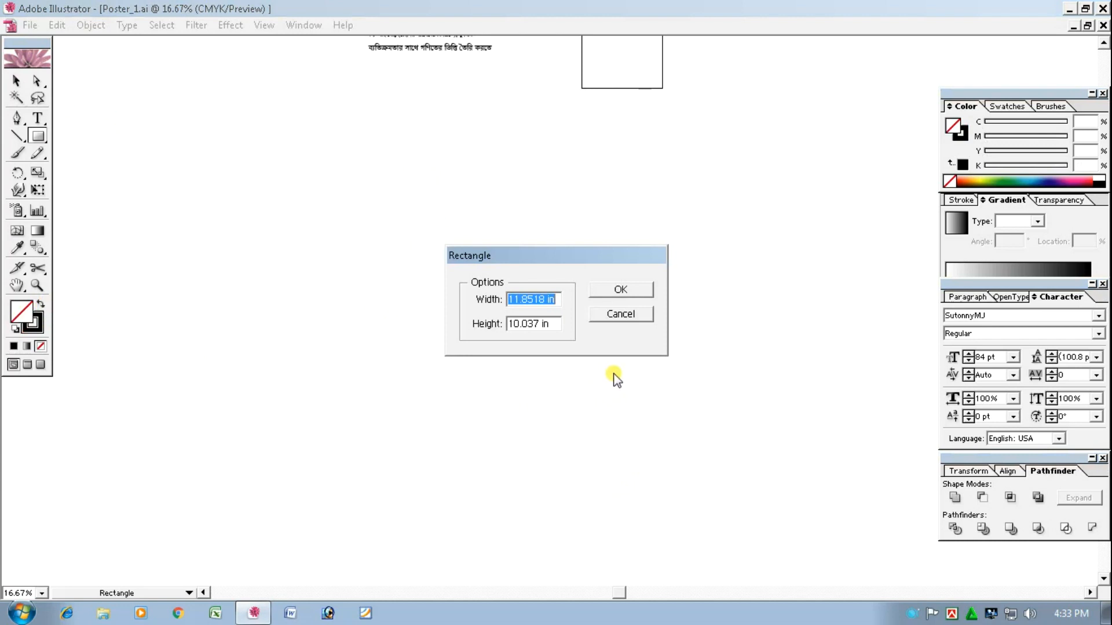
text(15)
key(BackSpace)
text(8)
key(Tab)
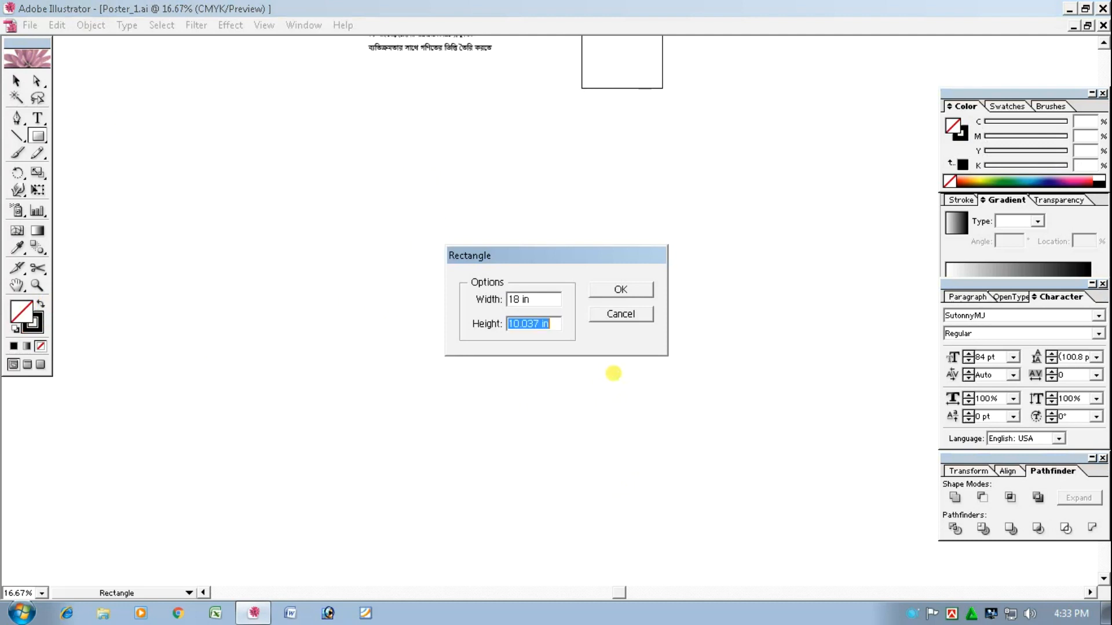
text(23)
key(Return)
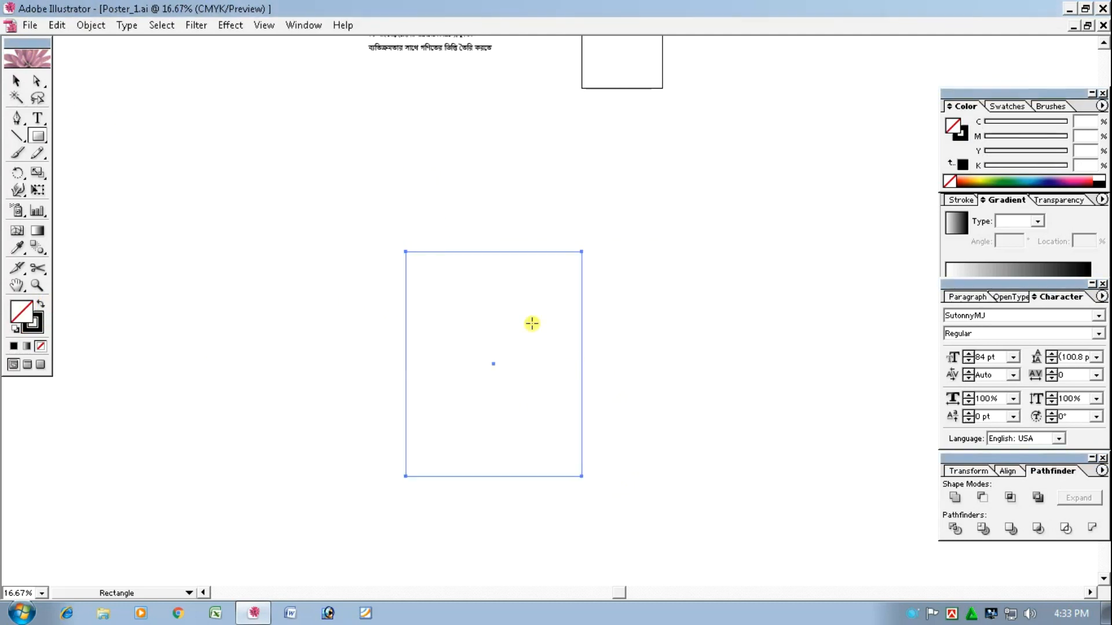
Move the rectangle directly under the artboard with right edges aligned, and place a copy edge to edge on its left side
click(16, 81)
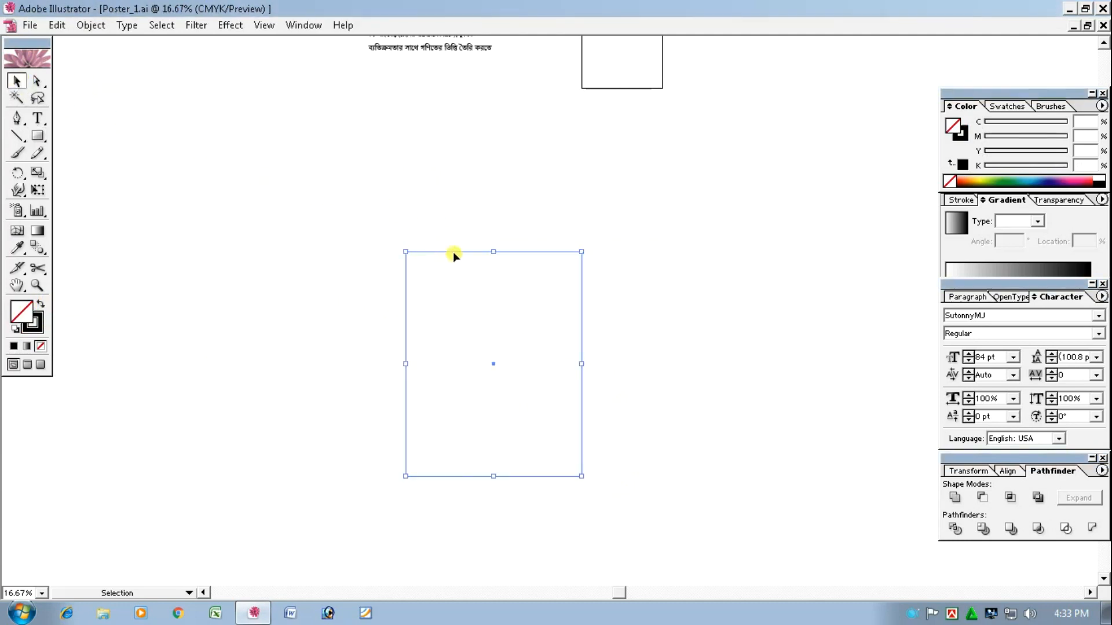
drag(453, 252, 534, 113)
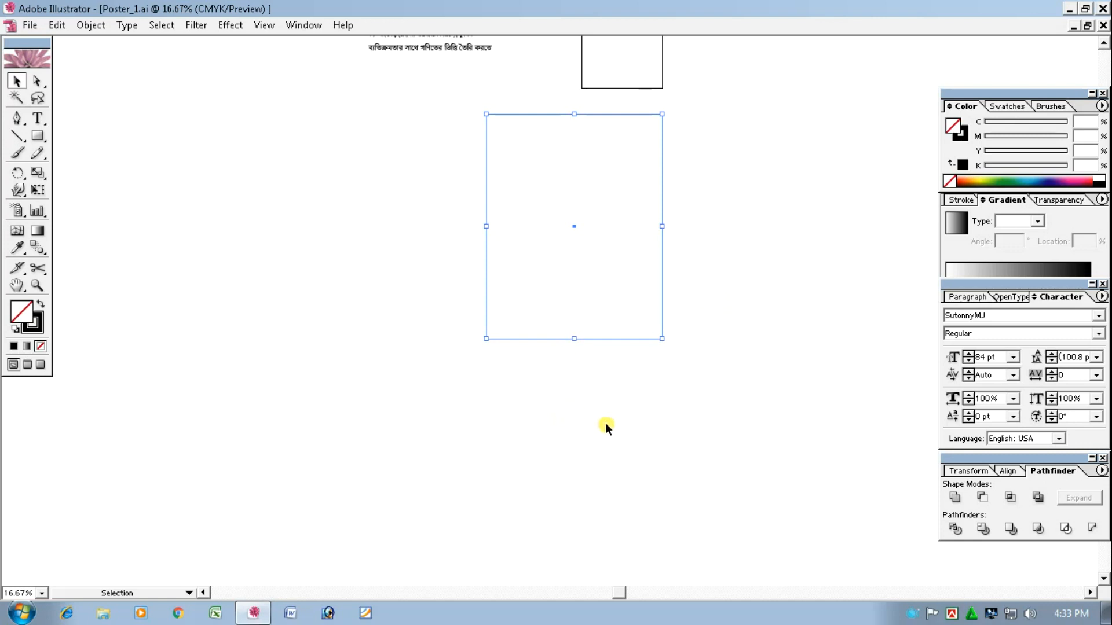
drag(603, 338, 429, 349)
Check the transform dimensions of both adjoining rectangles together and of the right one alone
drag(440, 425, 575, 201)
click(971, 472)
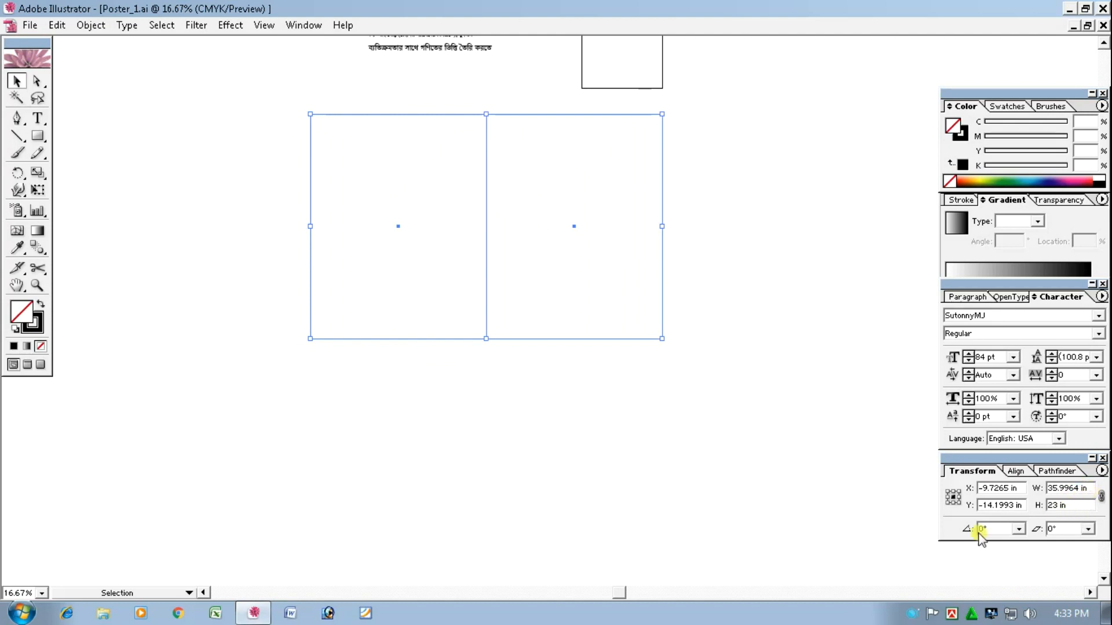
click(519, 454)
drag(568, 394, 601, 271)
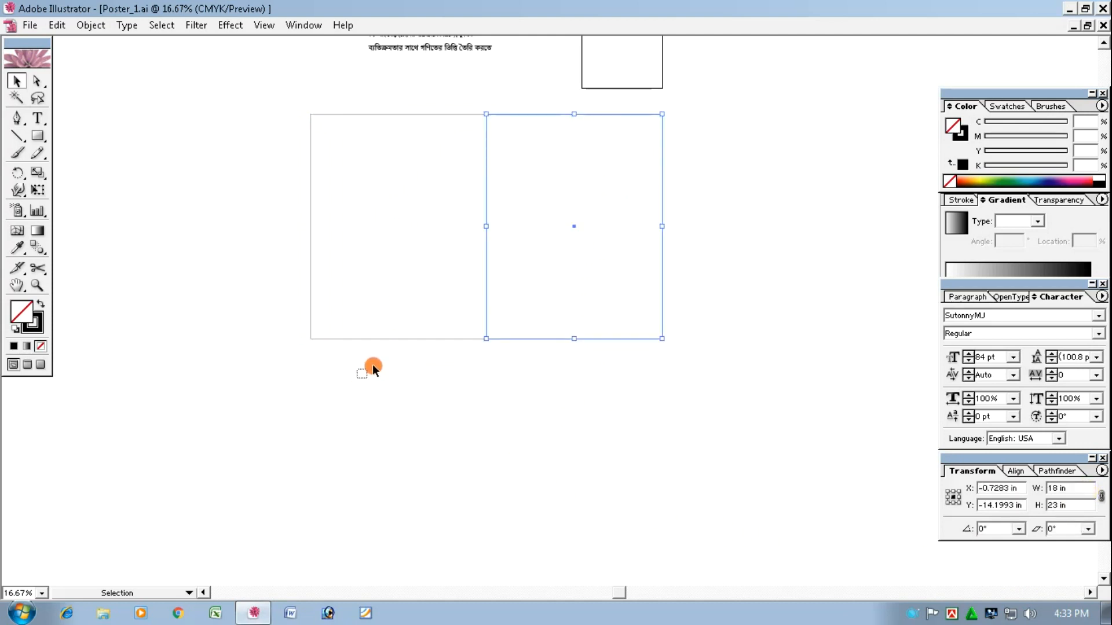
drag(370, 367, 570, 250)
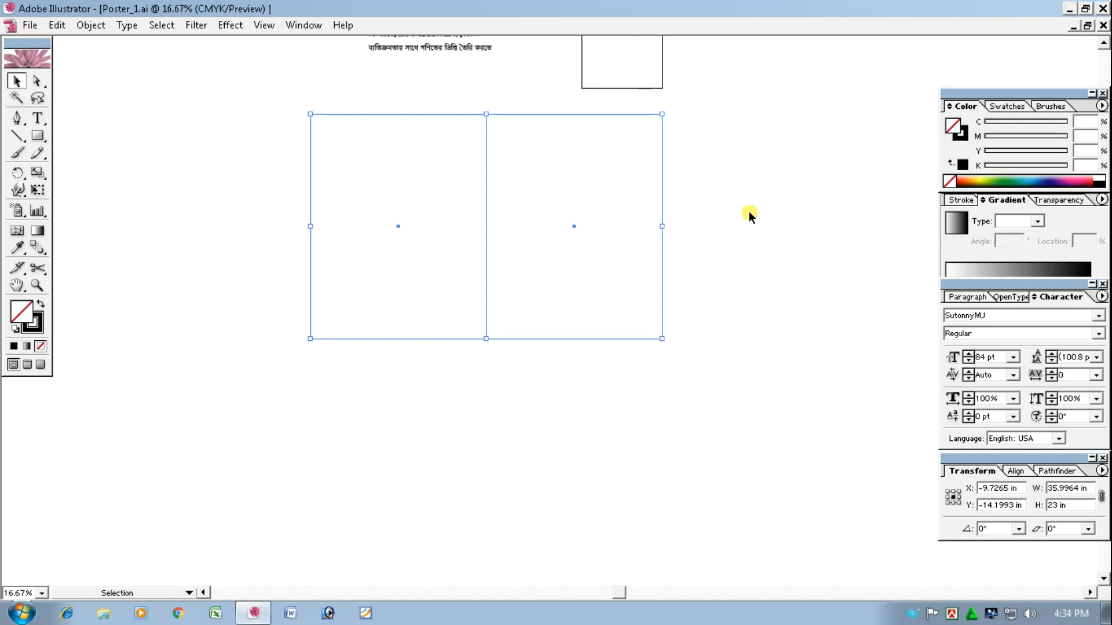
Copy the left rectangle farther left, add a horizontal guide through the copy's centre, and shorten its height to about 11.75 in
drag(260, 137, 342, 252)
drag(349, 313, 252, 299)
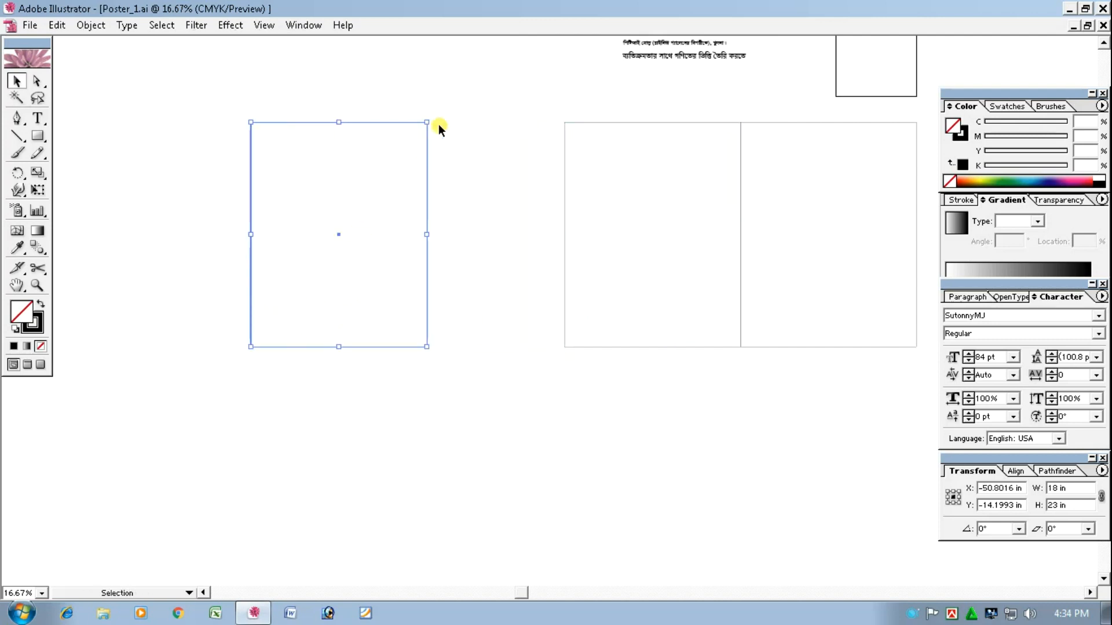
key(ctrl+r)
drag(465, 44, 448, 234)
drag(338, 122, 343, 233)
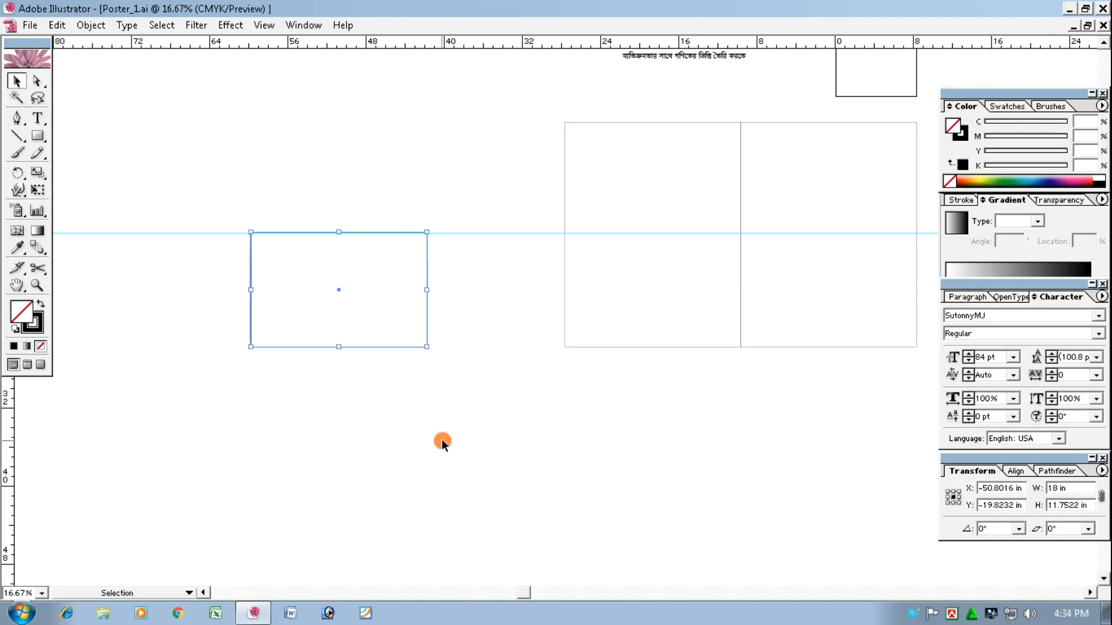
click(442, 441)
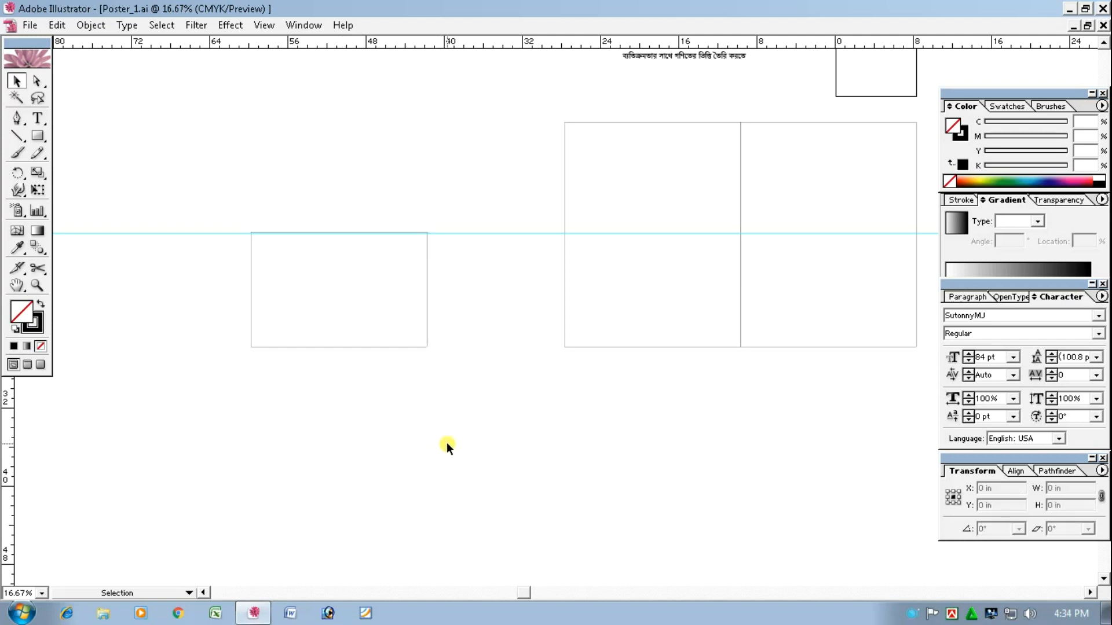
Add a vertical guide through the shortened rectangle's centre and narrow the rectangle to it, about 8.92 in wide
drag(317, 442, 349, 313)
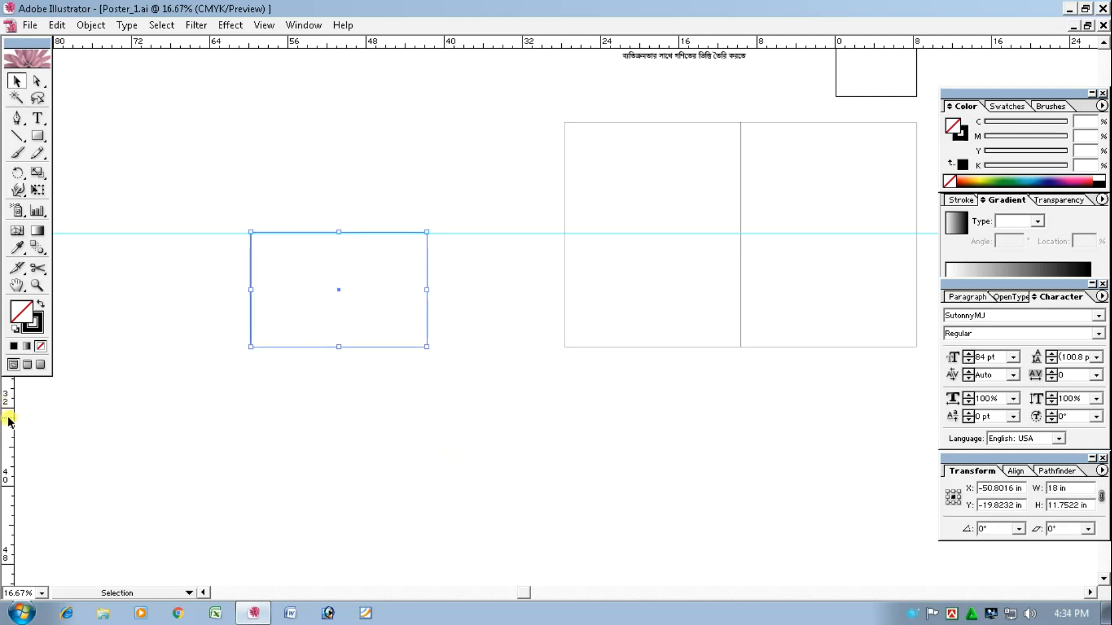
drag(7, 412, 339, 416)
drag(250, 289, 340, 296)
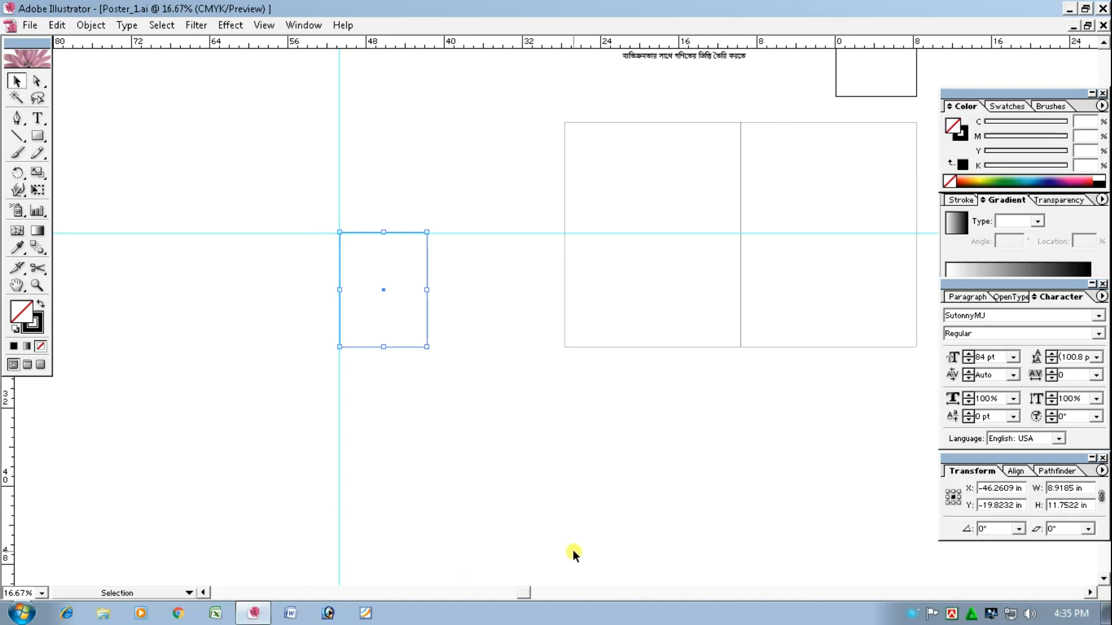
Check the transform dimensions of the left large rectangle and of the small rectangle at the guides' crossing
drag(608, 523, 634, 302)
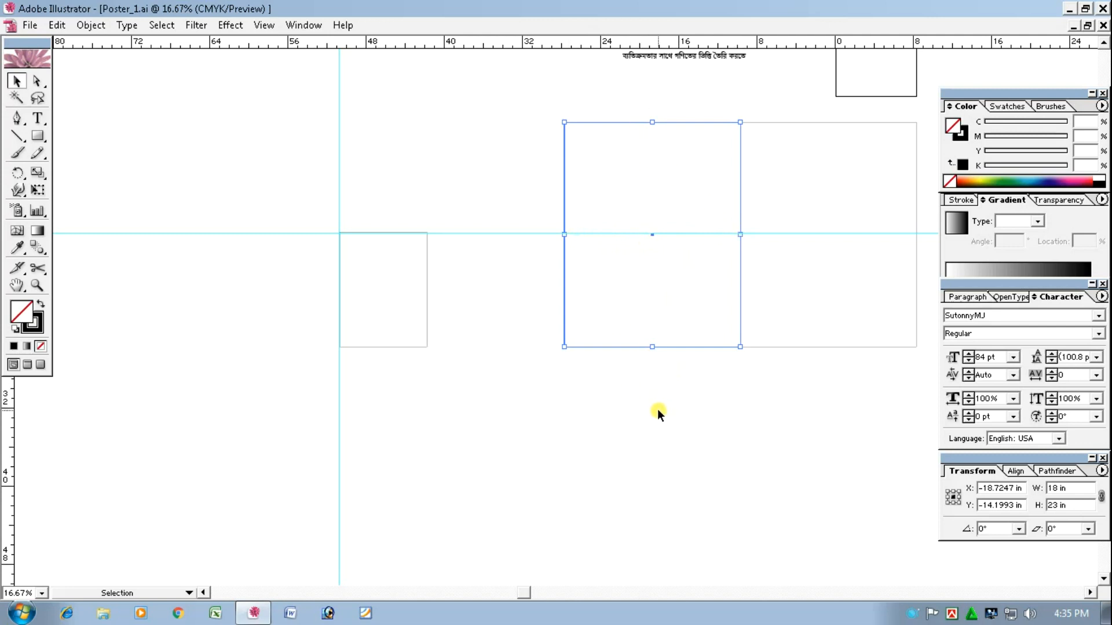
drag(426, 349, 426, 350)
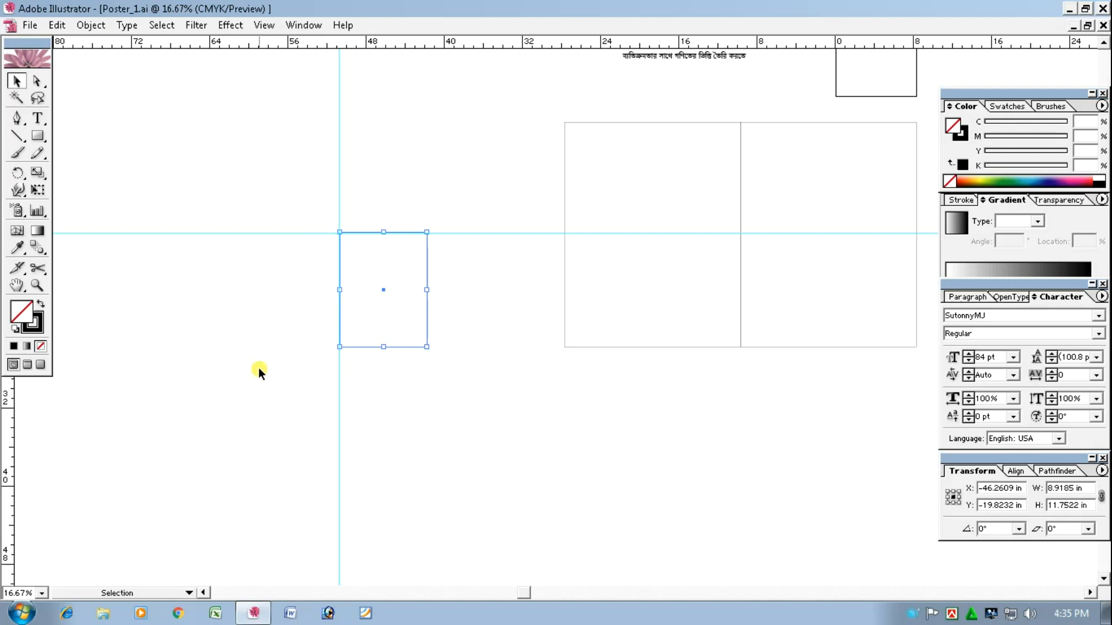
key(ctrl+space)
click(412, 353)
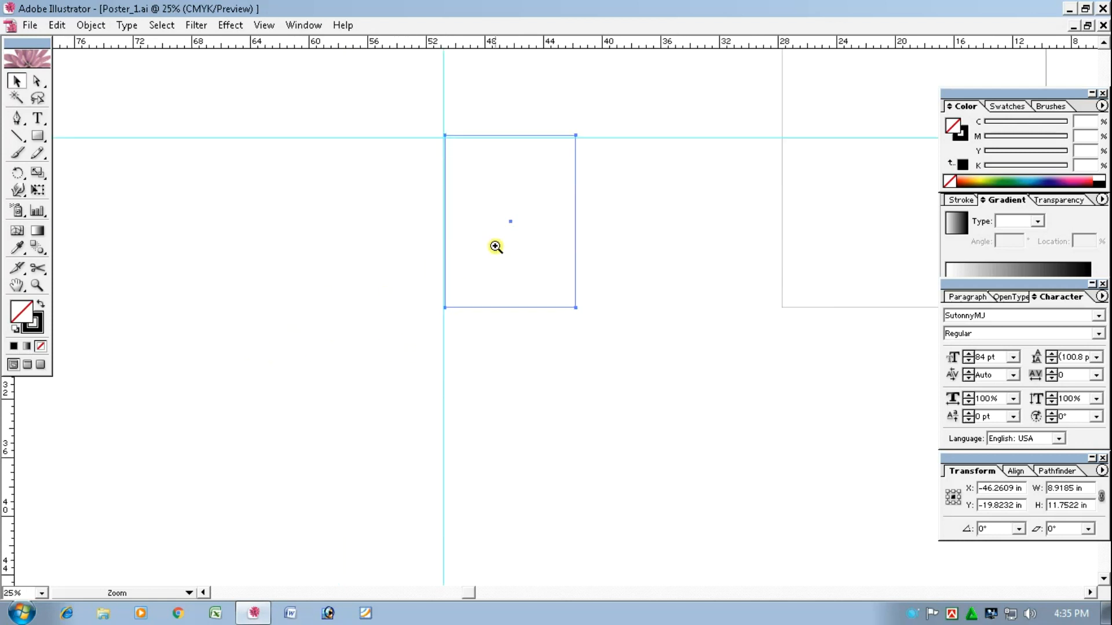
click(496, 247)
click(566, 310)
drag(509, 325, 395, 358)
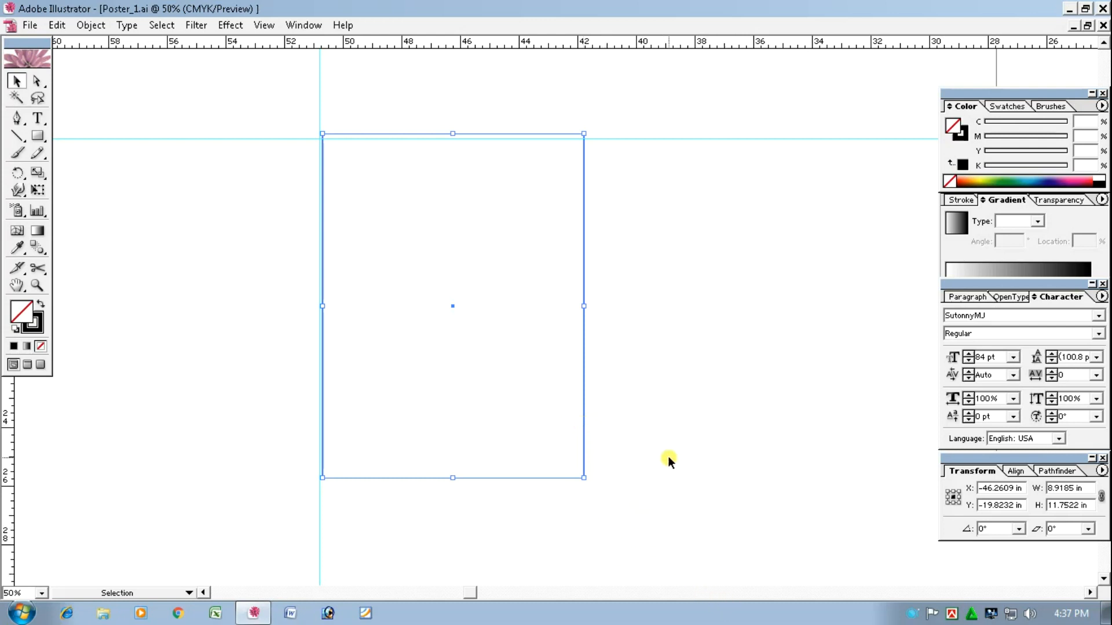
Shorten the small rectangle beside the vertical guide to about 6.03 in high and narrow it to about 4.48 in wide
drag(672, 427, 544, 555)
drag(449, 480, 438, 311)
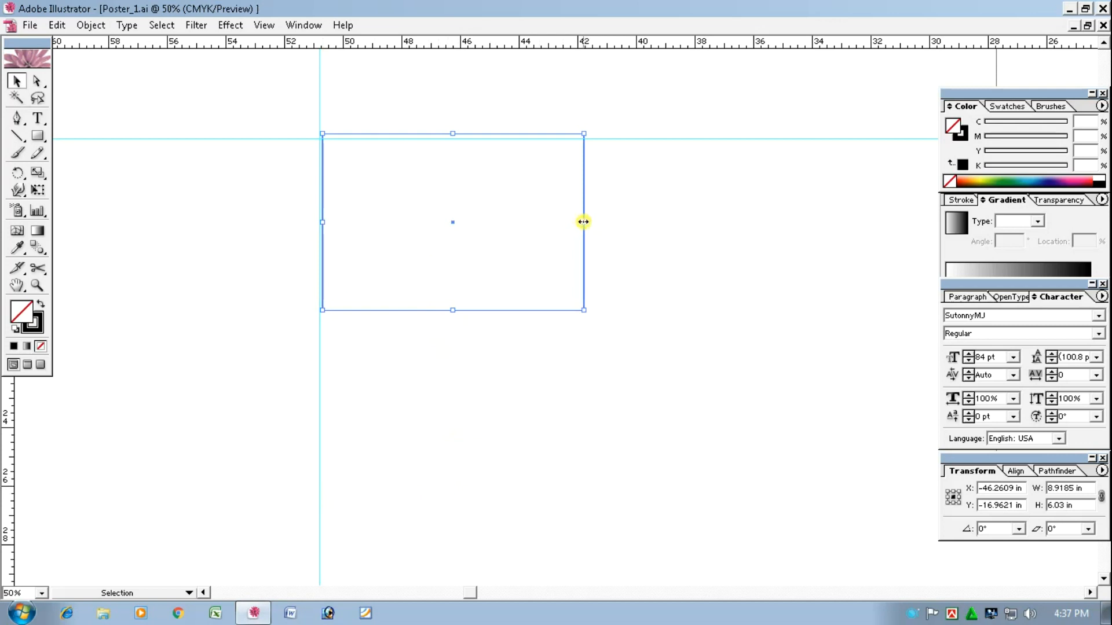
drag(583, 220, 454, 222)
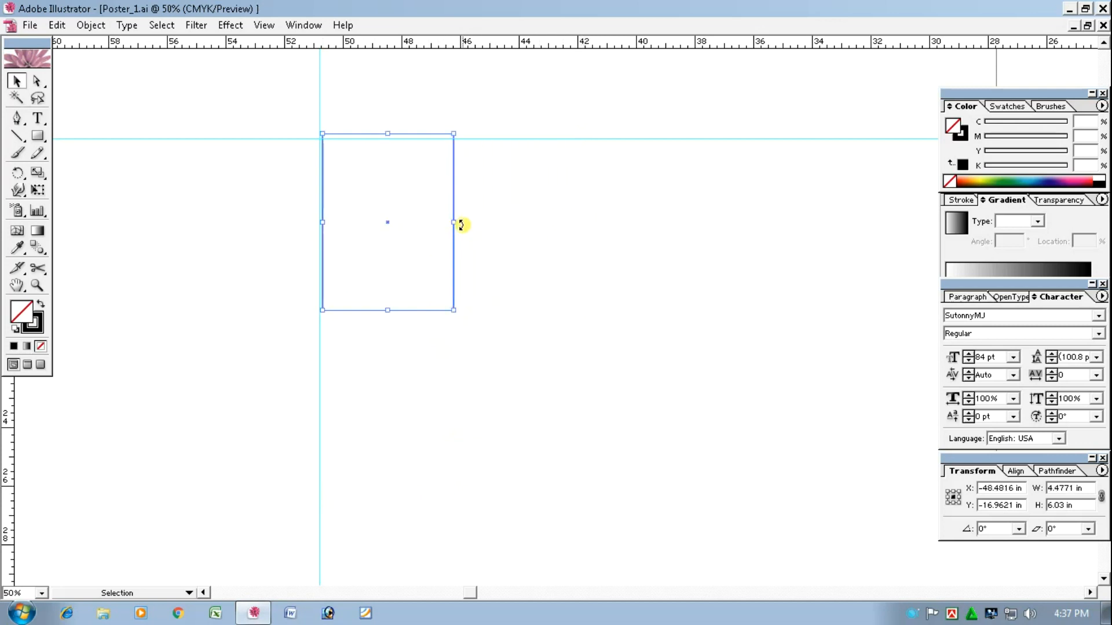
click(589, 313)
Add the text 80gm/2m in the empty area beside the poster text and raise the baseline of its 2 slightly
key(space)
drag(643, 261, 278, 510)
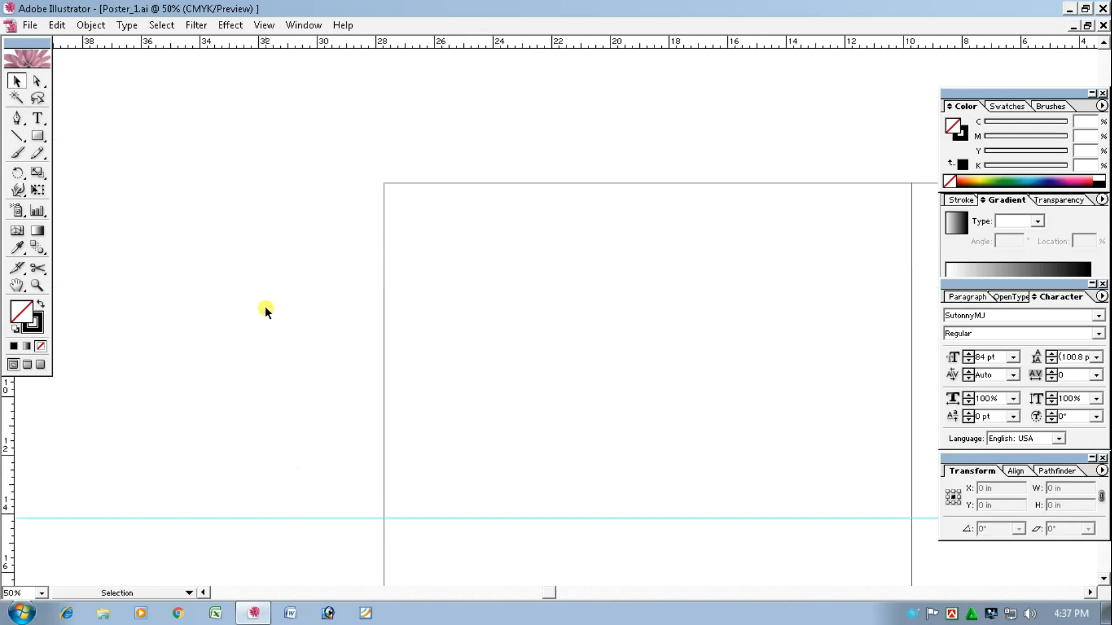
ctrl+alt+click(432, 310)
ctrl+alt+click(439, 310)
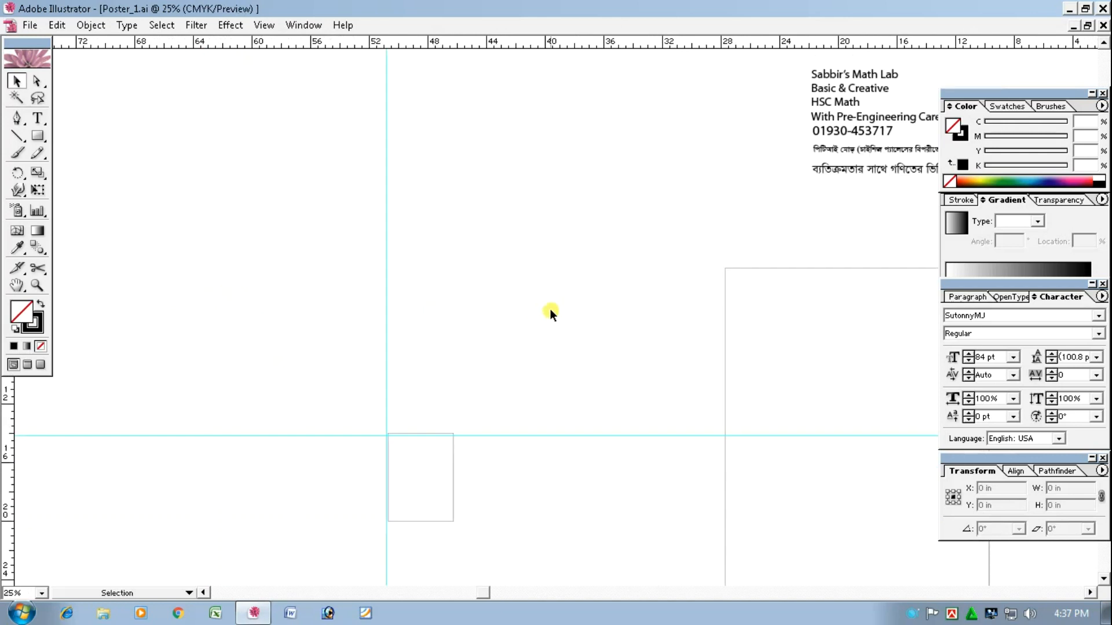
drag(636, 248, 390, 338)
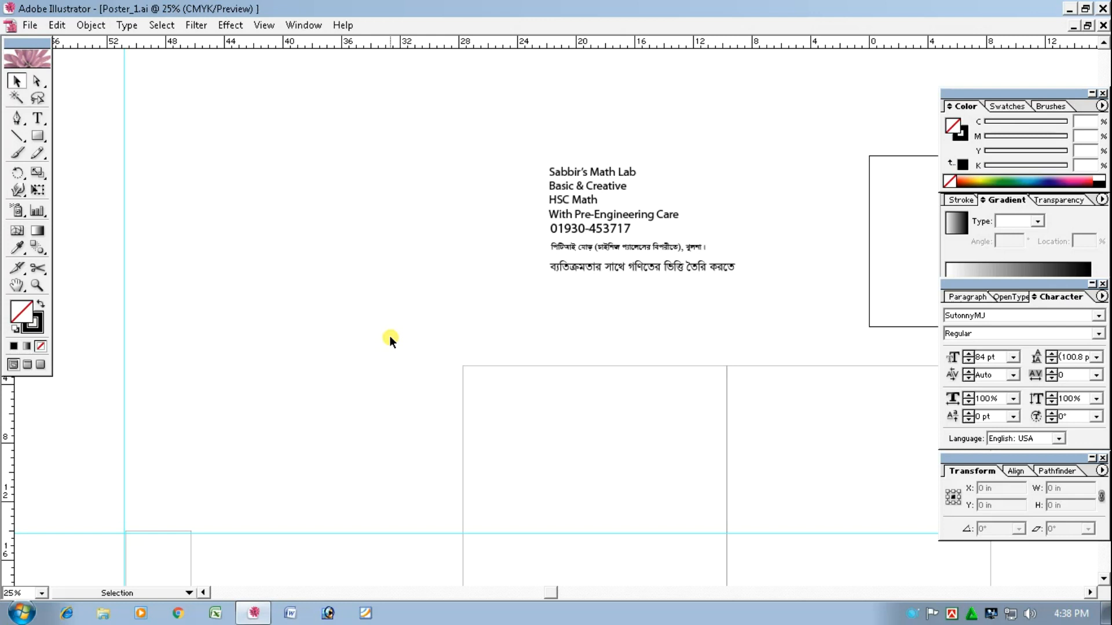
click(38, 118)
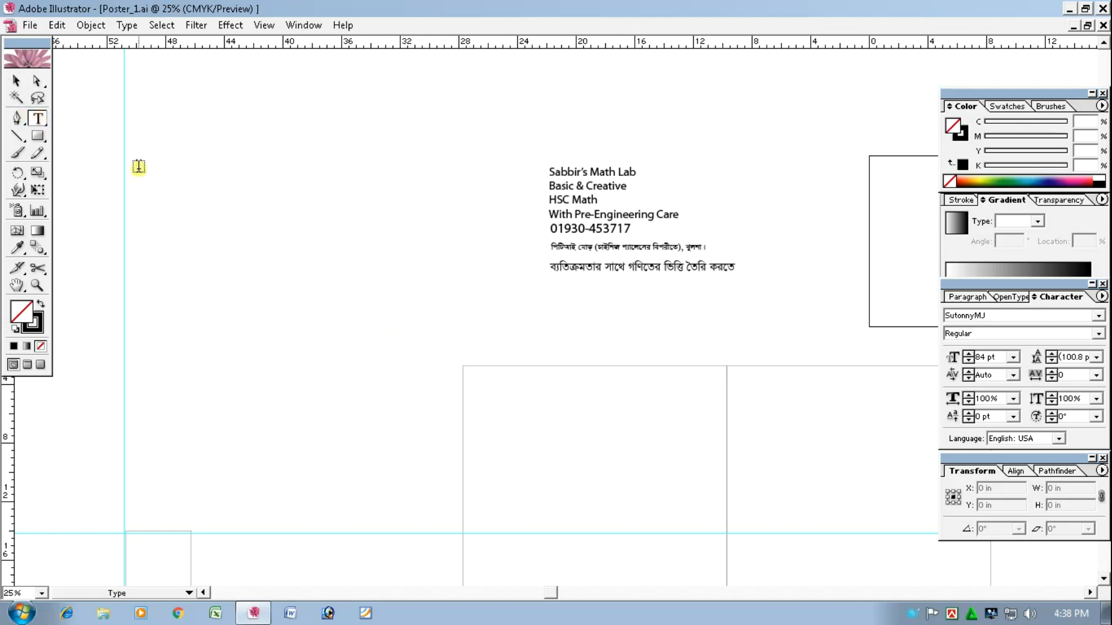
click(182, 206)
text(80)
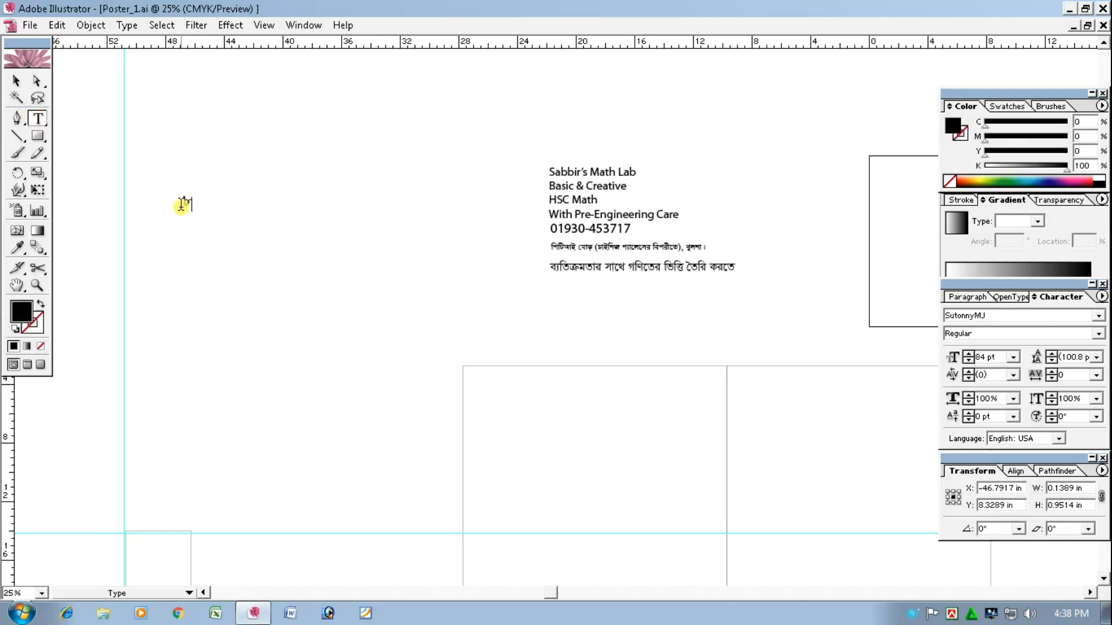
text(gm)
text(/)
text(2)
text(m)
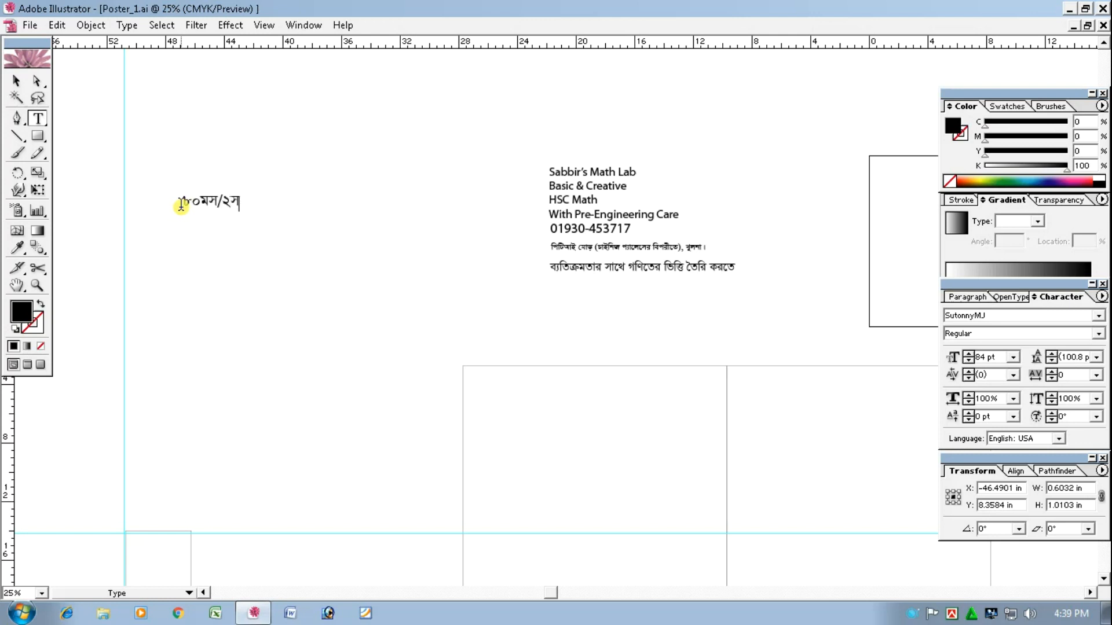
drag(230, 200, 222, 200)
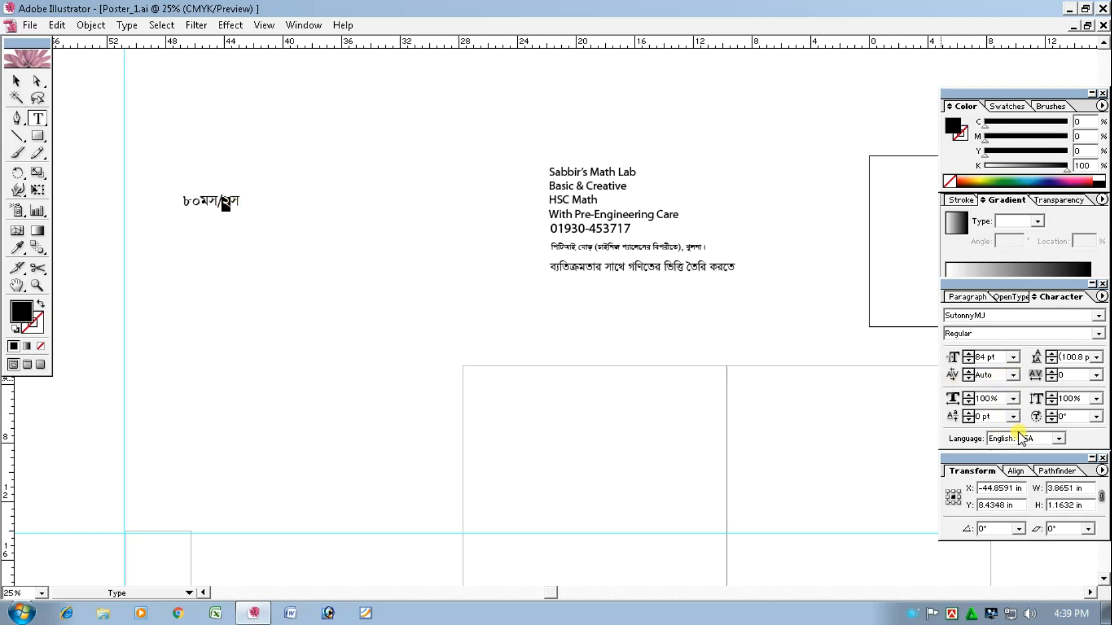
click(969, 413)
Apply the poster heading's Myriad style to the new paper-weight text with the Eyedropper and enlarge it to about 296.5 pt
click(15, 82)
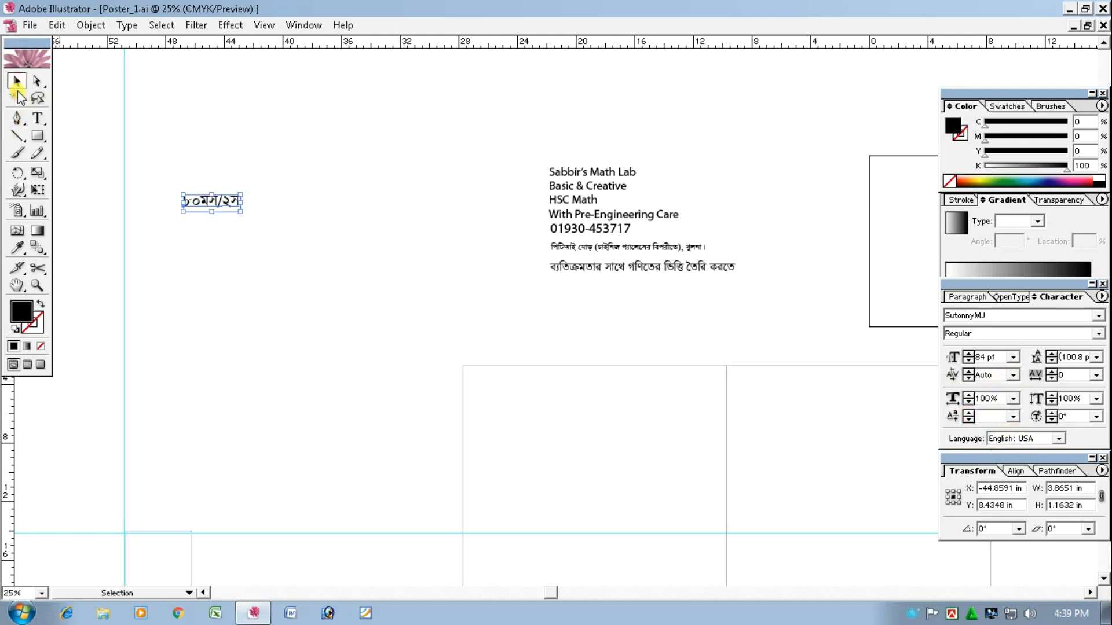
click(16, 249)
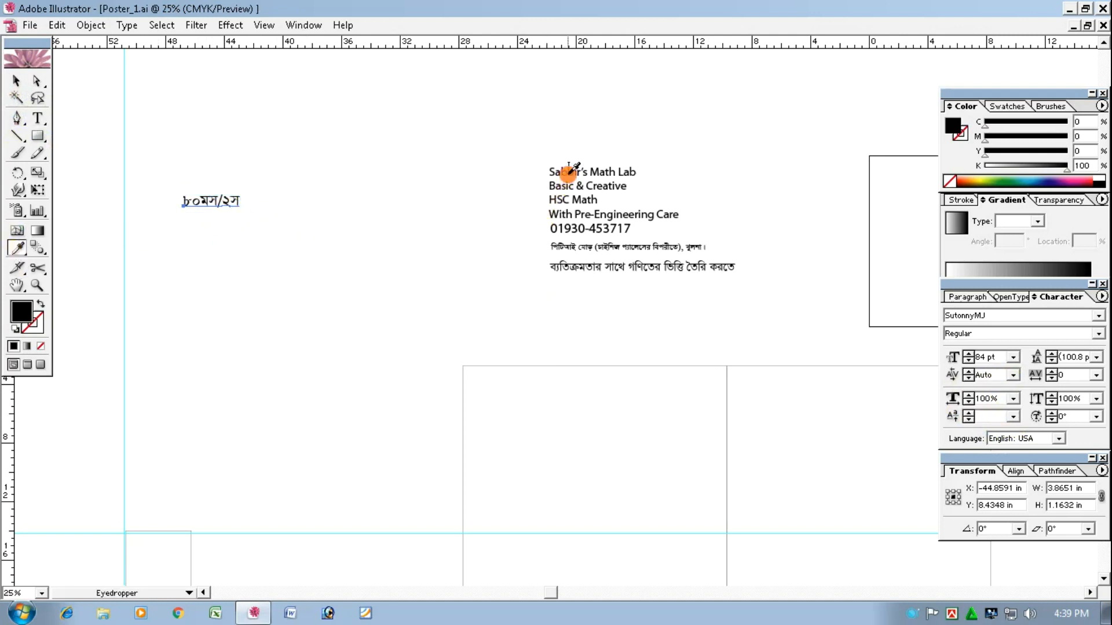
click(567, 173)
click(18, 83)
drag(232, 203, 353, 213)
Remove the inline 2 from the paper-weight text and place a separate small 2 as superscript after the m
click(38, 118)
key(BackSpace)
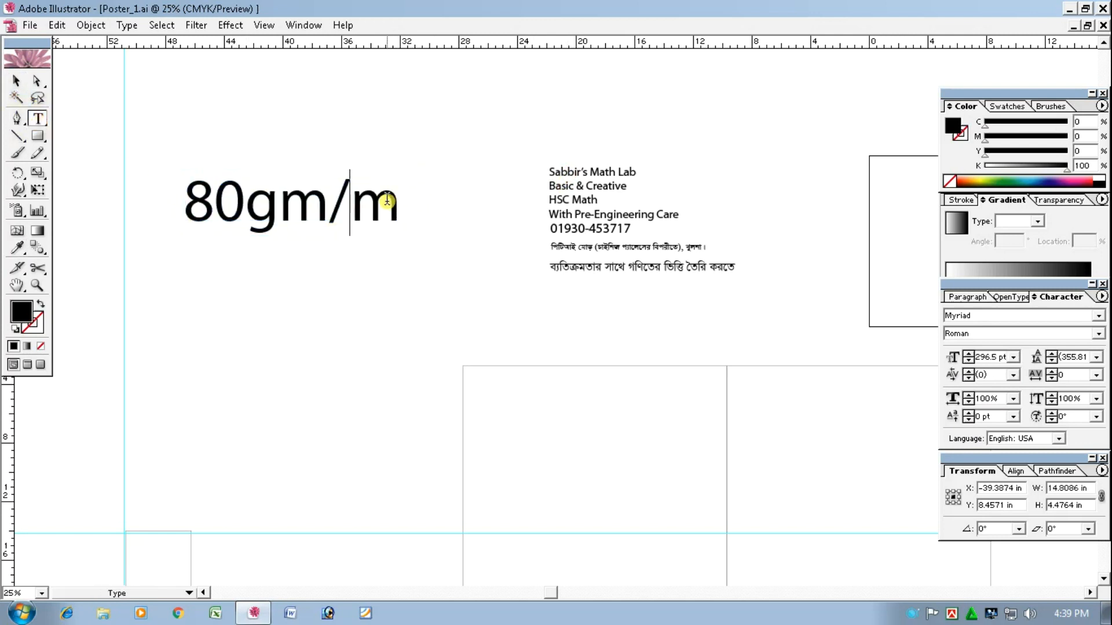
click(390, 219)
click(16, 81)
click(36, 121)
click(169, 109)
text(2)
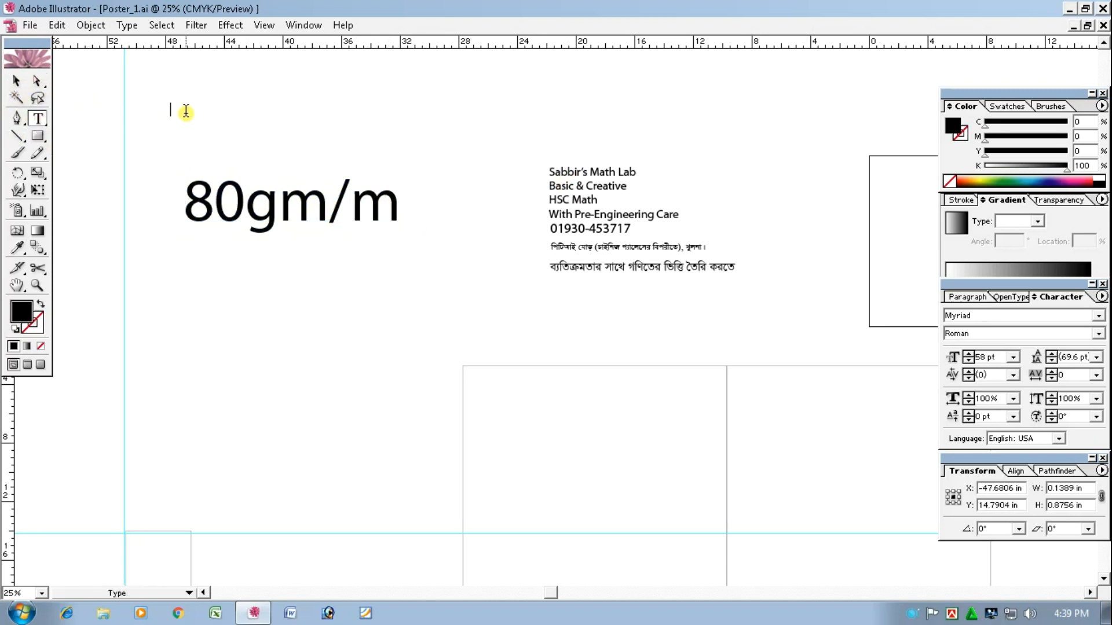
click(15, 83)
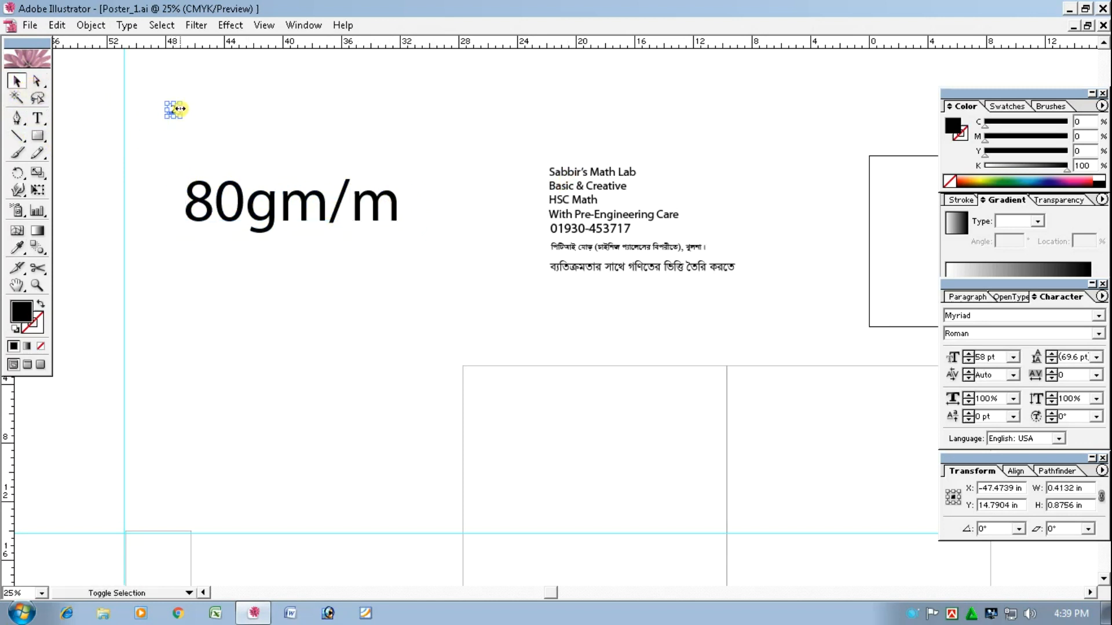
drag(179, 110, 407, 185)
click(353, 325)
click(349, 314)
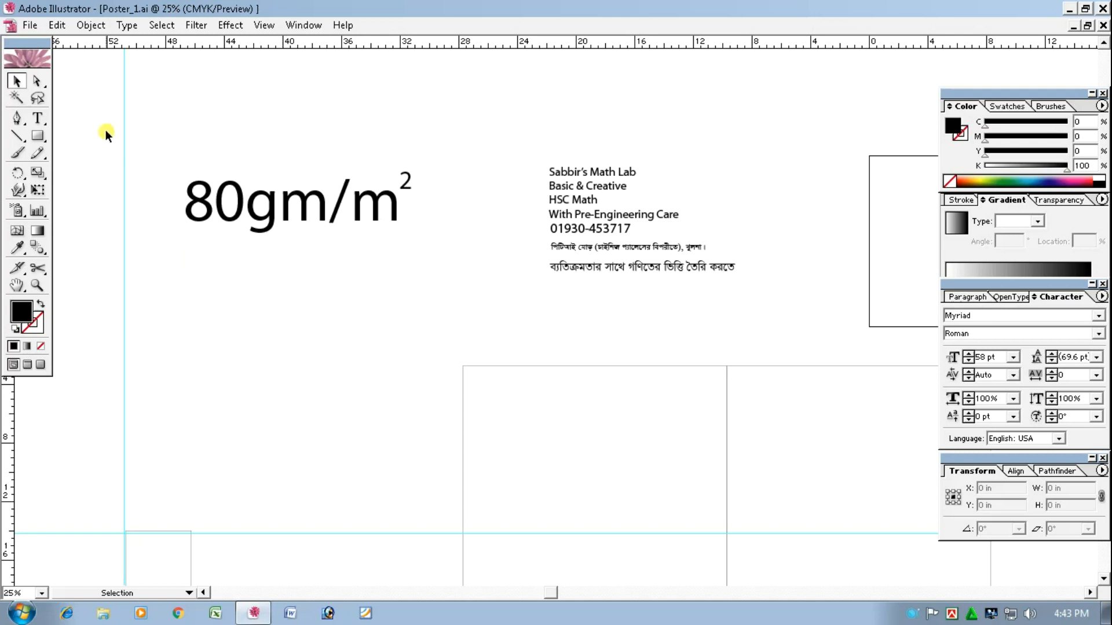
Delete the 80gm/m² note and add a text reading 22 in the same empty area, enlarged to about 573 pt
drag(136, 137, 429, 258)
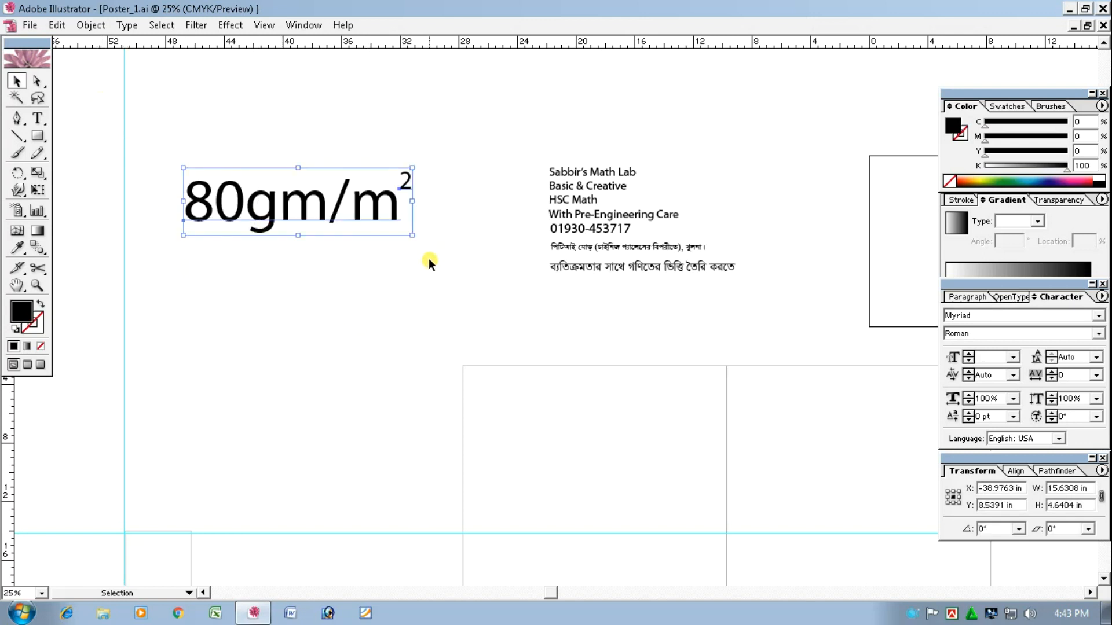
key(Delete)
click(38, 118)
click(185, 325)
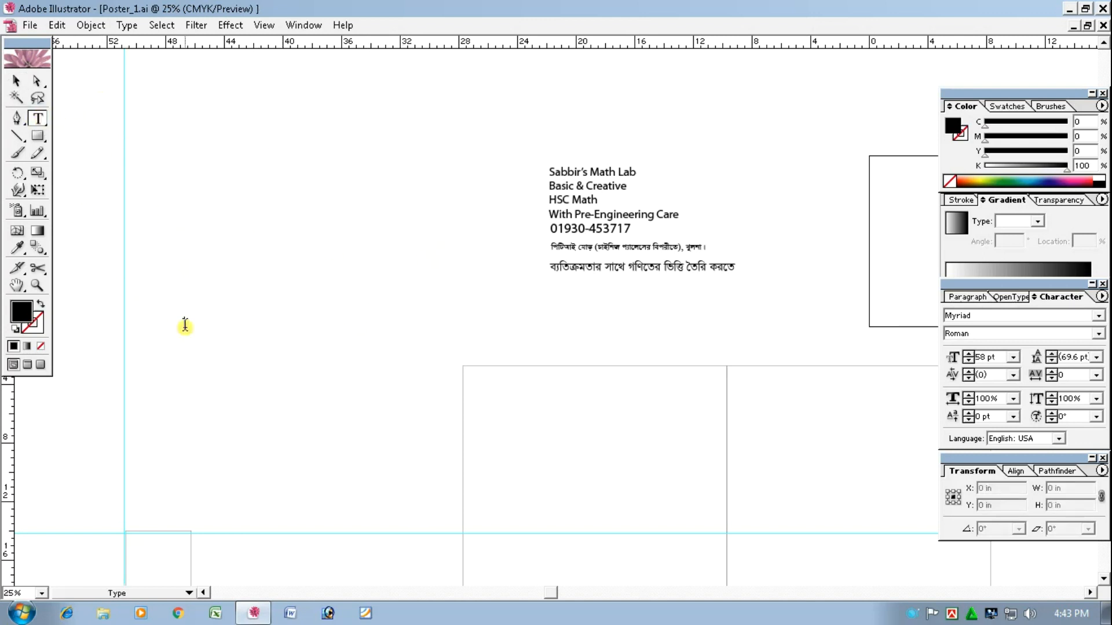
text(22)
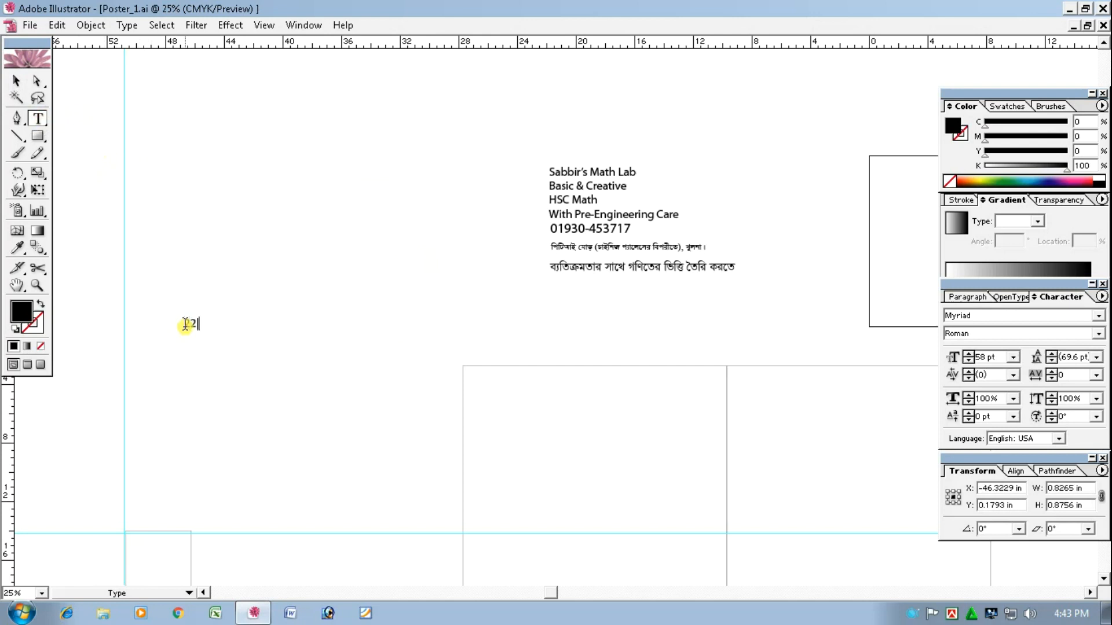
click(21, 82)
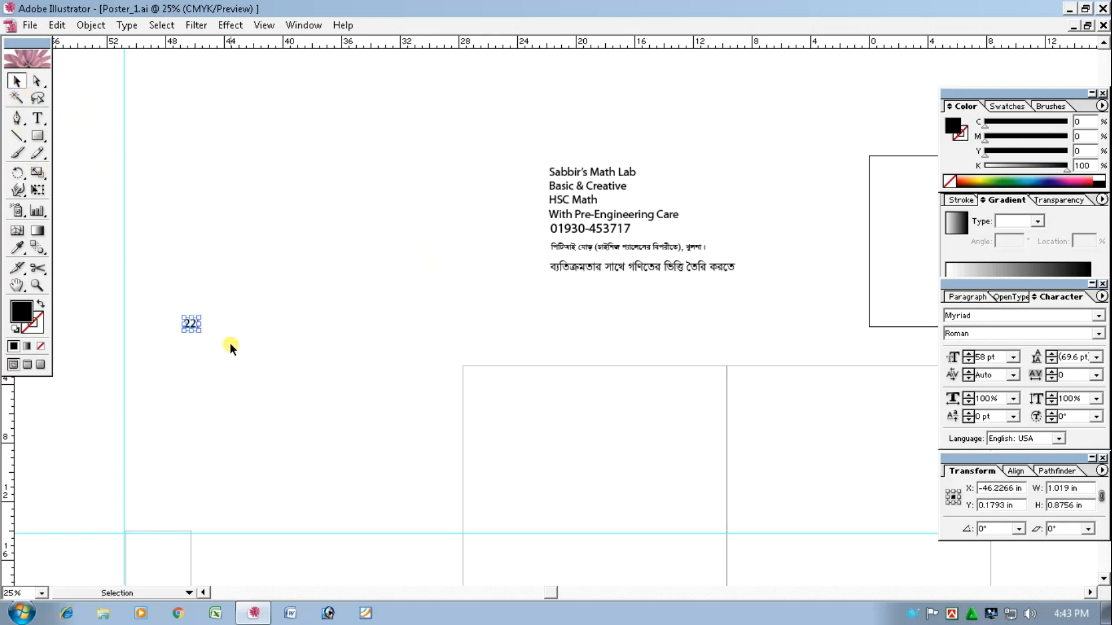
drag(197, 323, 331, 320)
Extend the large 22 text to read 22" x 28" and move it up, clear of the poster text
click(37, 118)
click(325, 312)
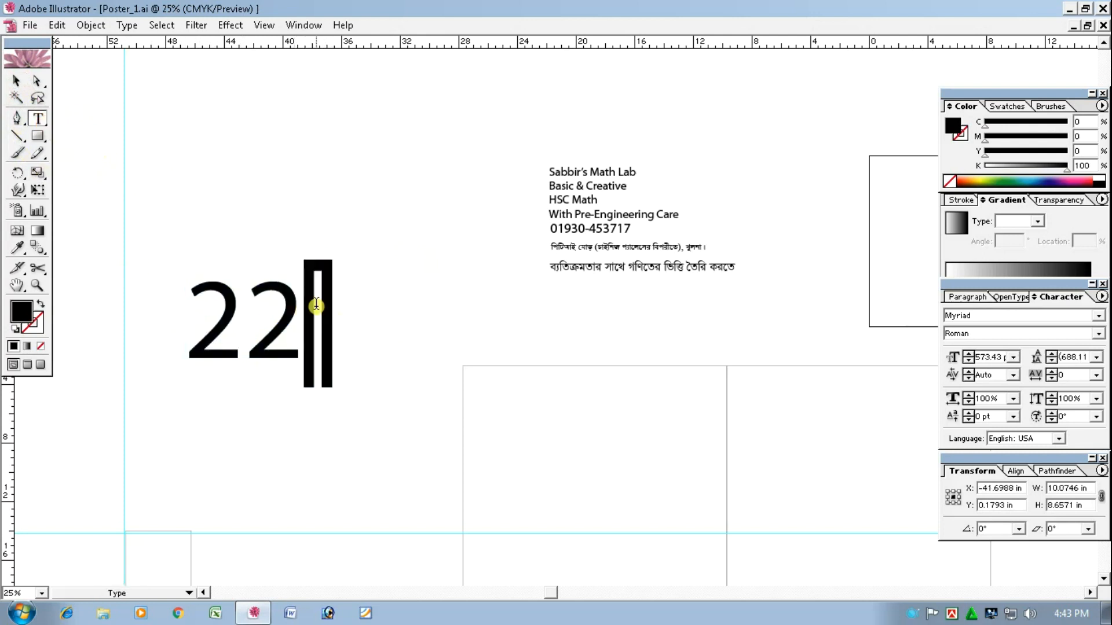
text(" x)
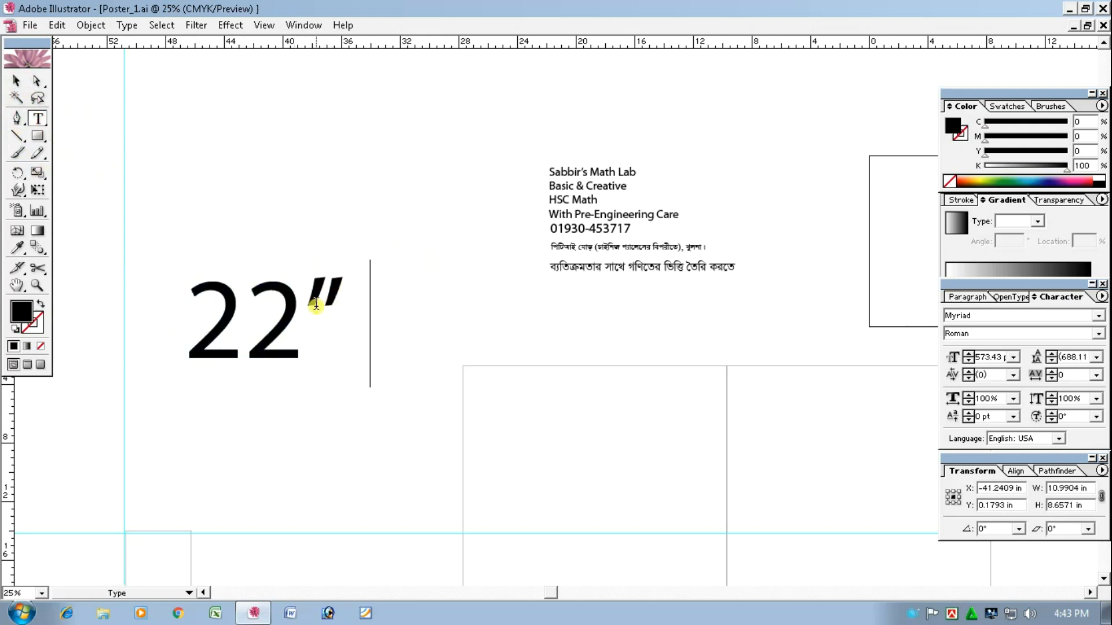
text( 2)
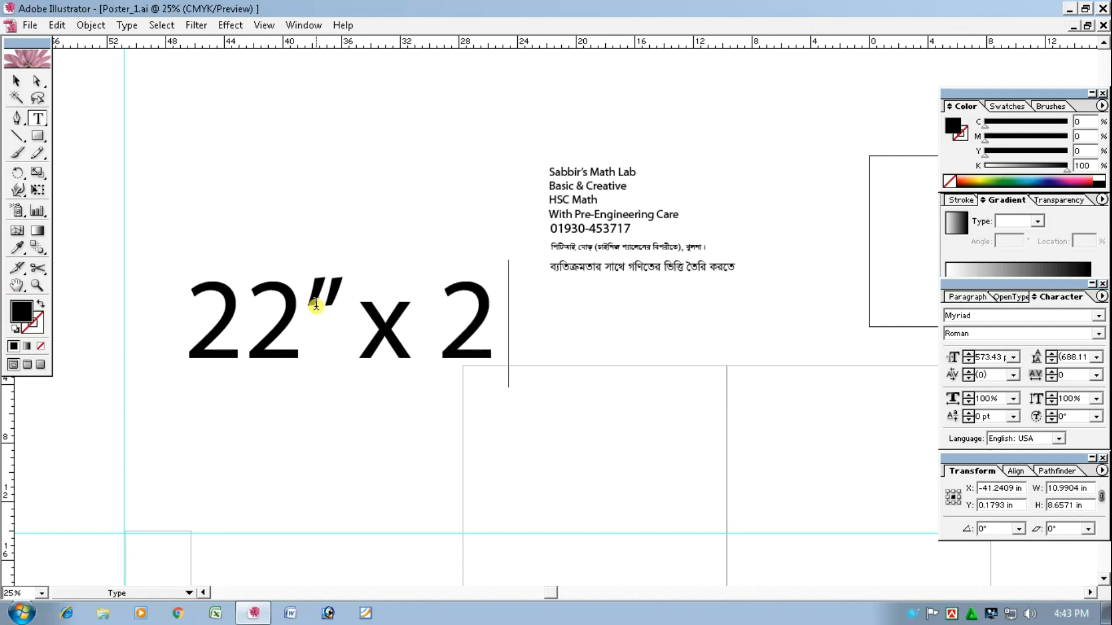
text(8")
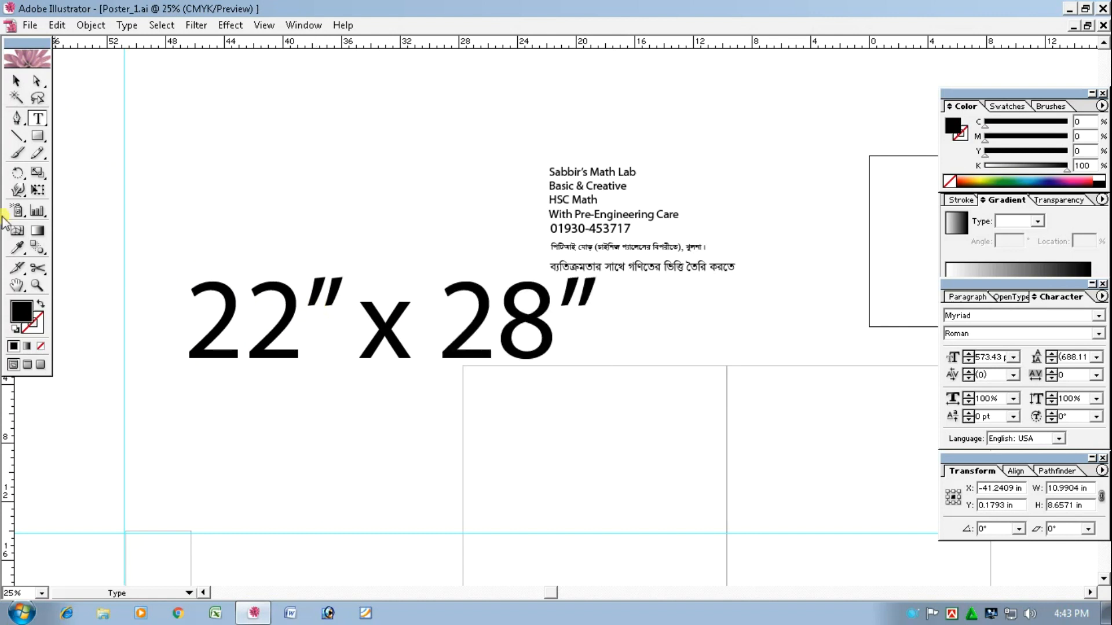
click(18, 82)
drag(427, 355, 303, 180)
click(324, 301)
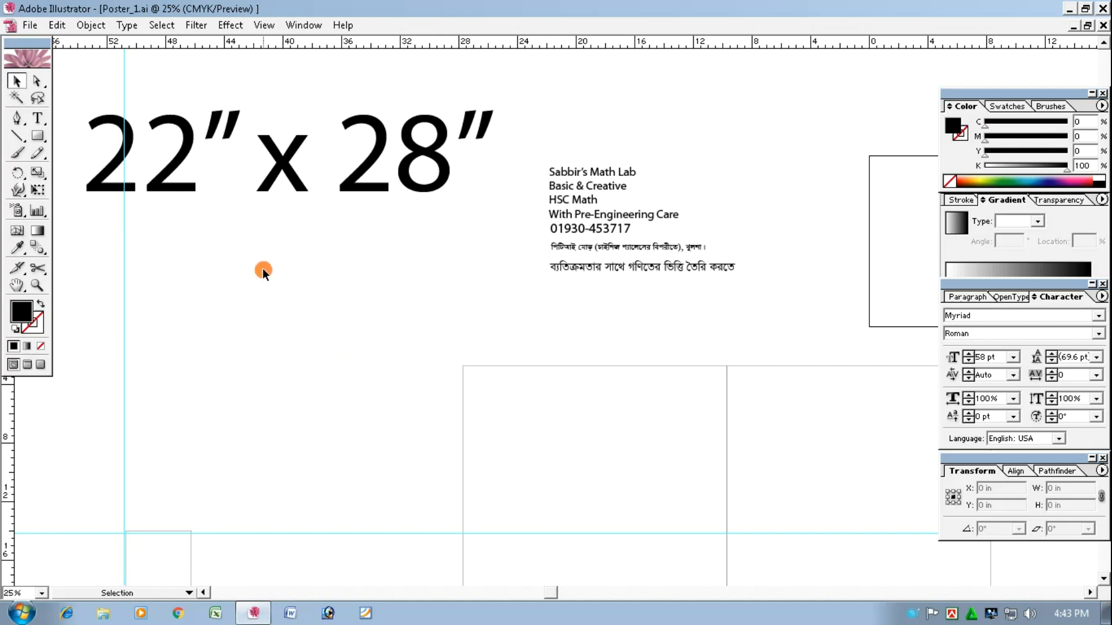
Delete the 22" x 28" text, the two adjoining large rectangles and the small rectangle beside the vertical guide
click(322, 141)
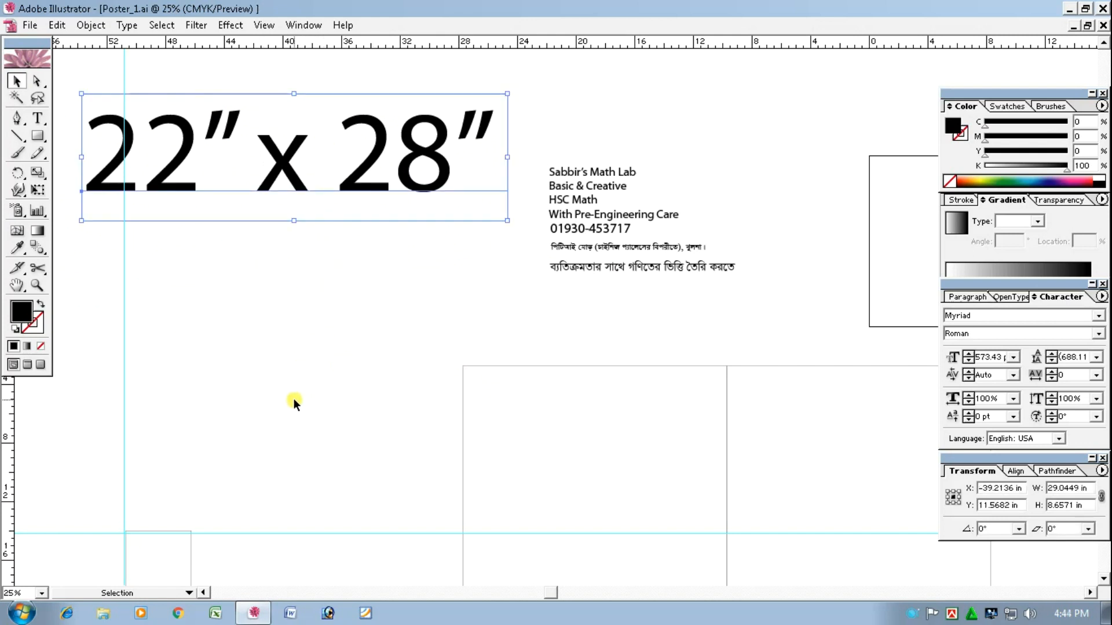
key(Delete)
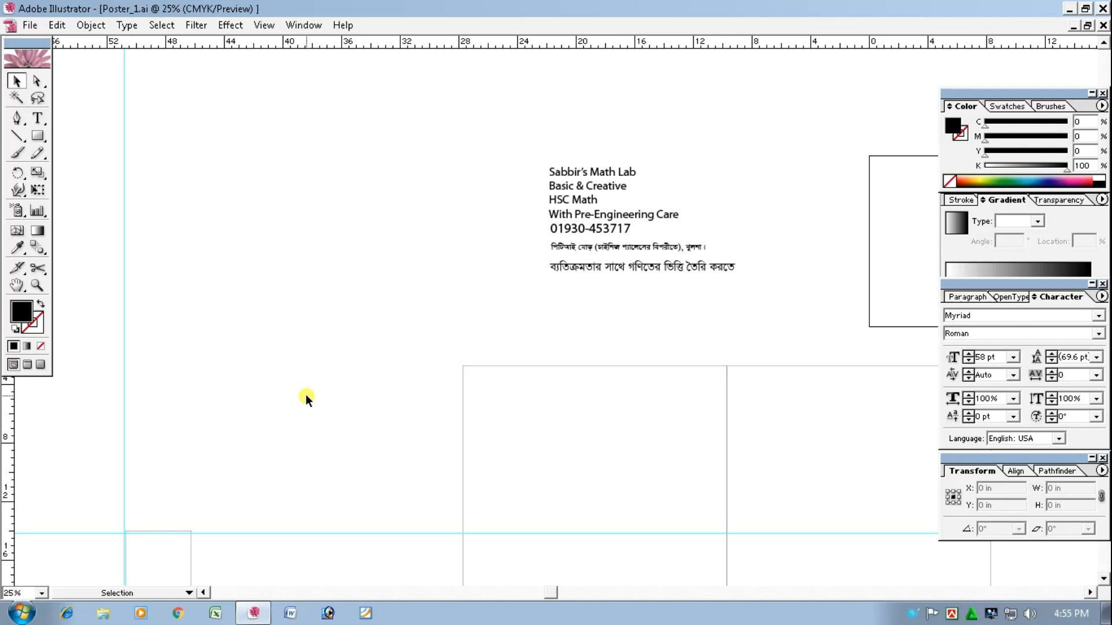
key(z)
alt+click(456, 342)
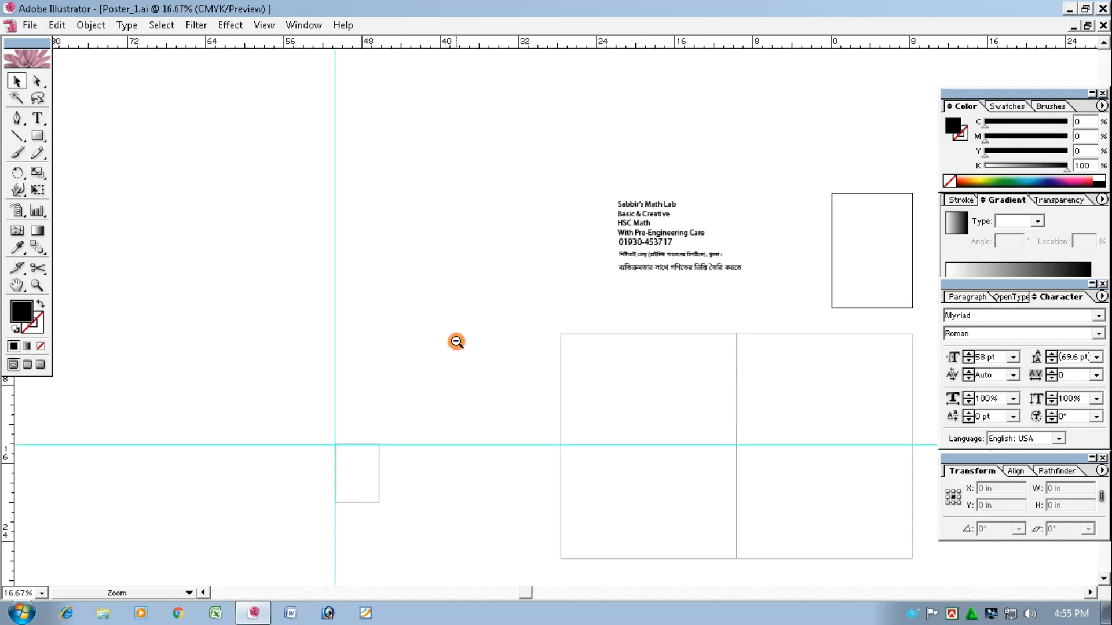
alt+click(456, 342)
alt+click(455, 341)
drag(561, 390, 338, 318)
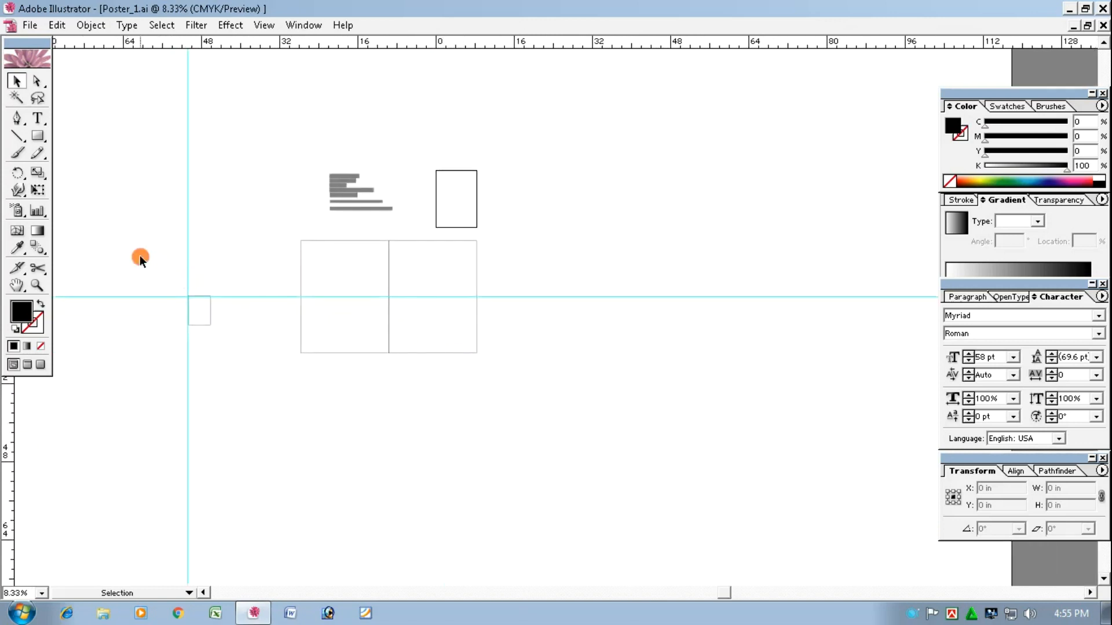
drag(140, 256, 530, 393)
key(Delete)
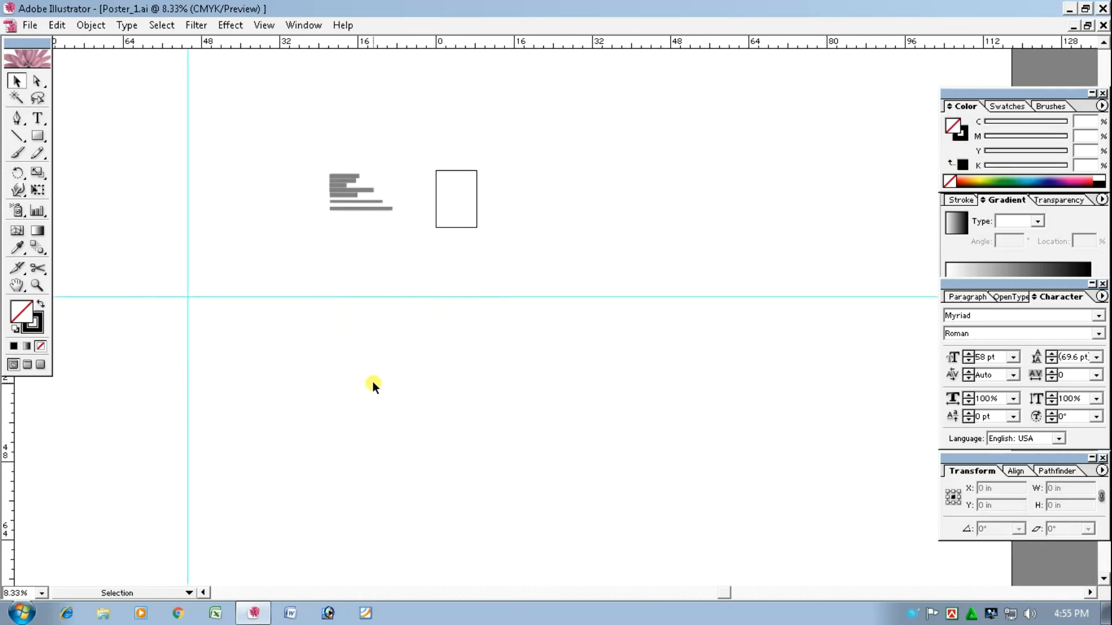
Delete the horizontal guide and the vertical guide
click(340, 295)
key(Delete)
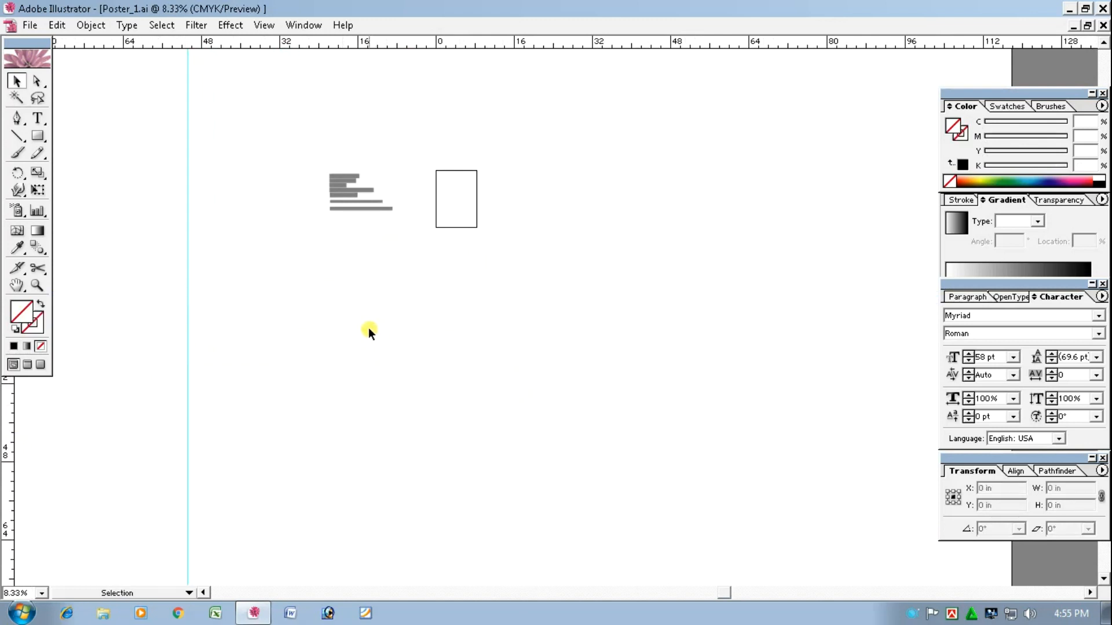
click(186, 397)
key(Delete)
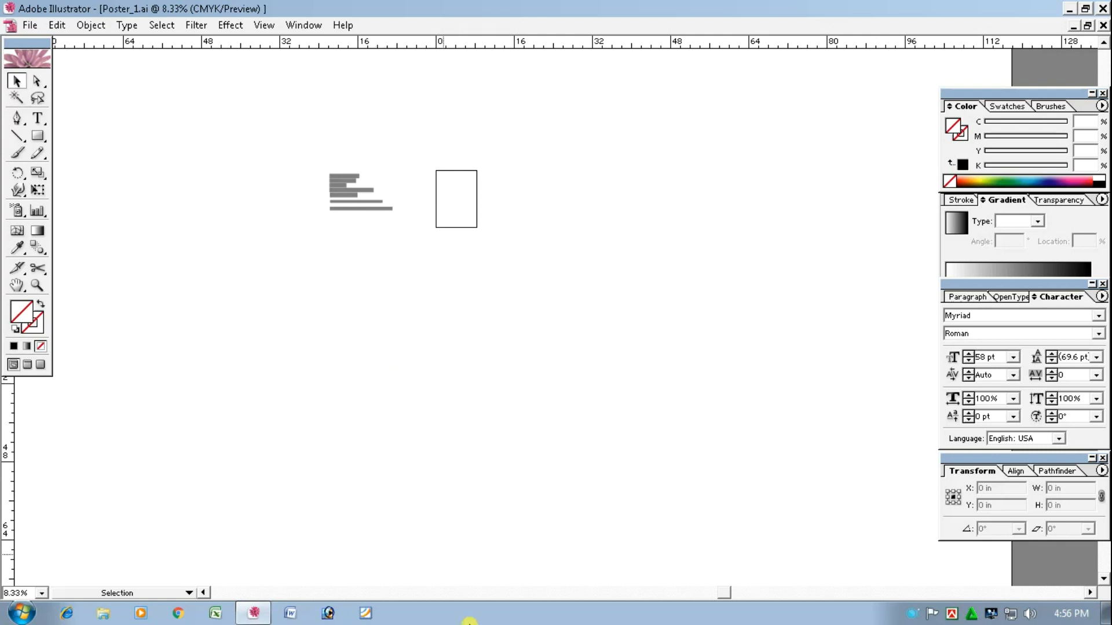
Draw a rectangle 36 in wide and 23 in high in the empty area below the poster text
click(37, 118)
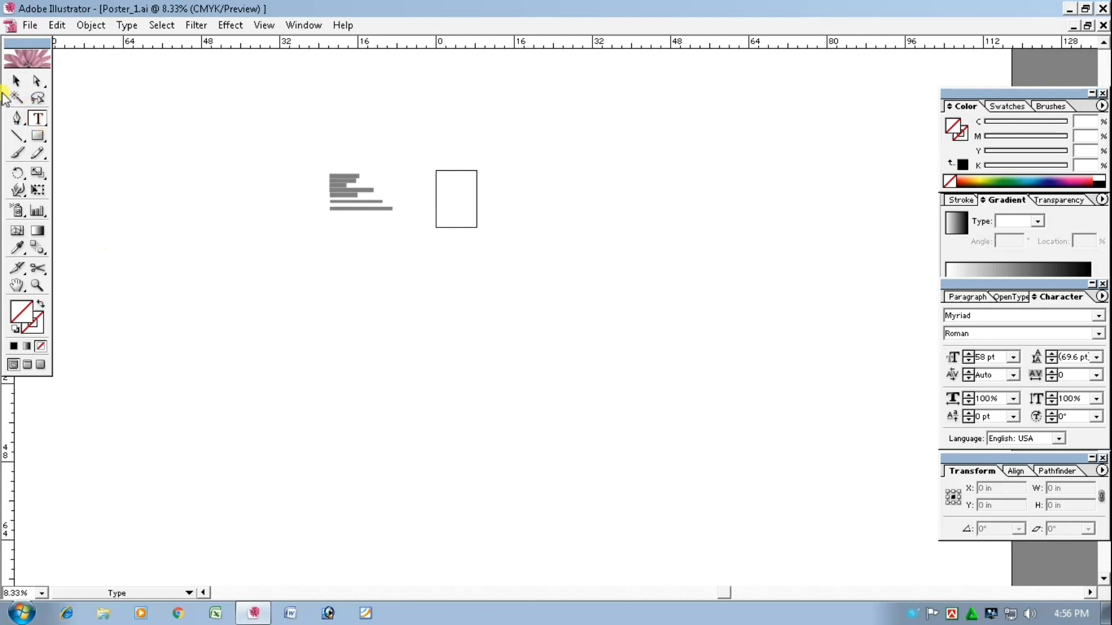
click(37, 136)
click(203, 343)
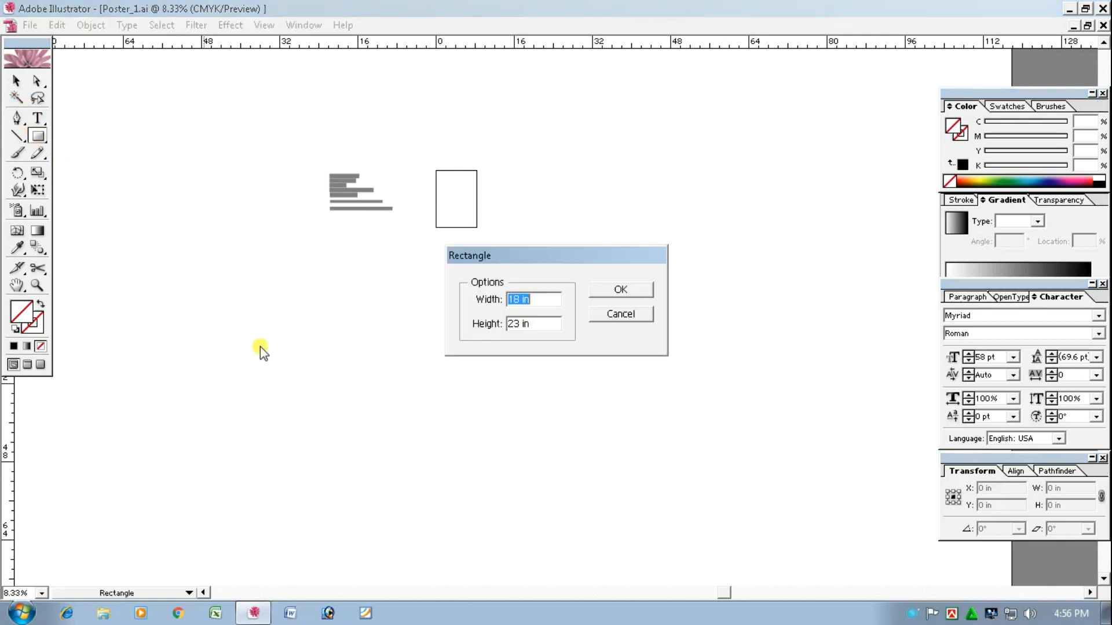
text(36)
key(Tab)
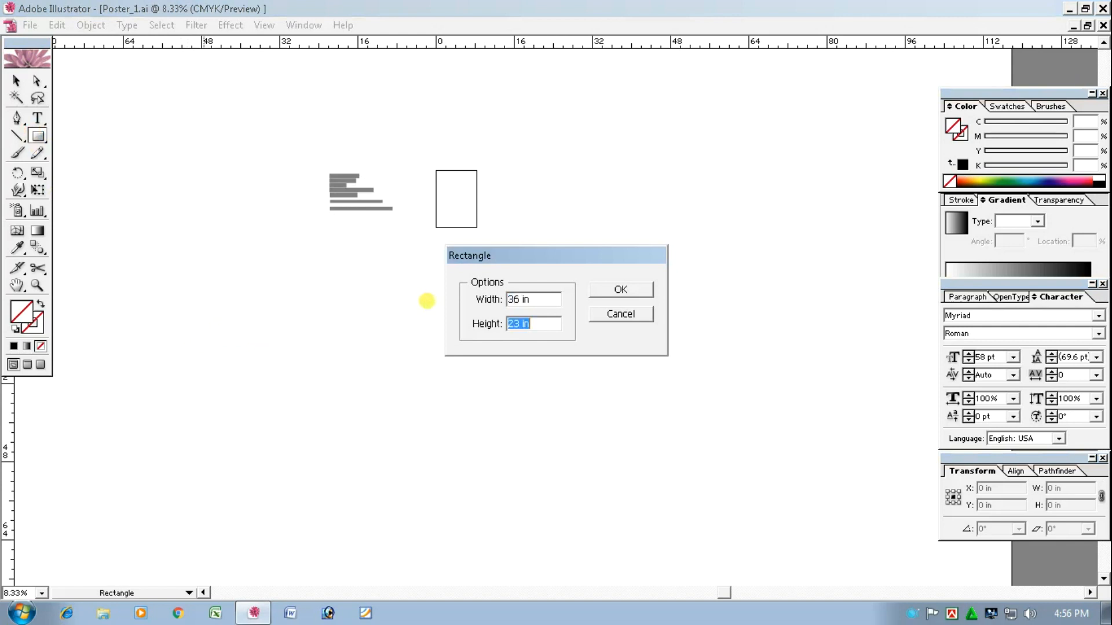
text(23)
key(Return)
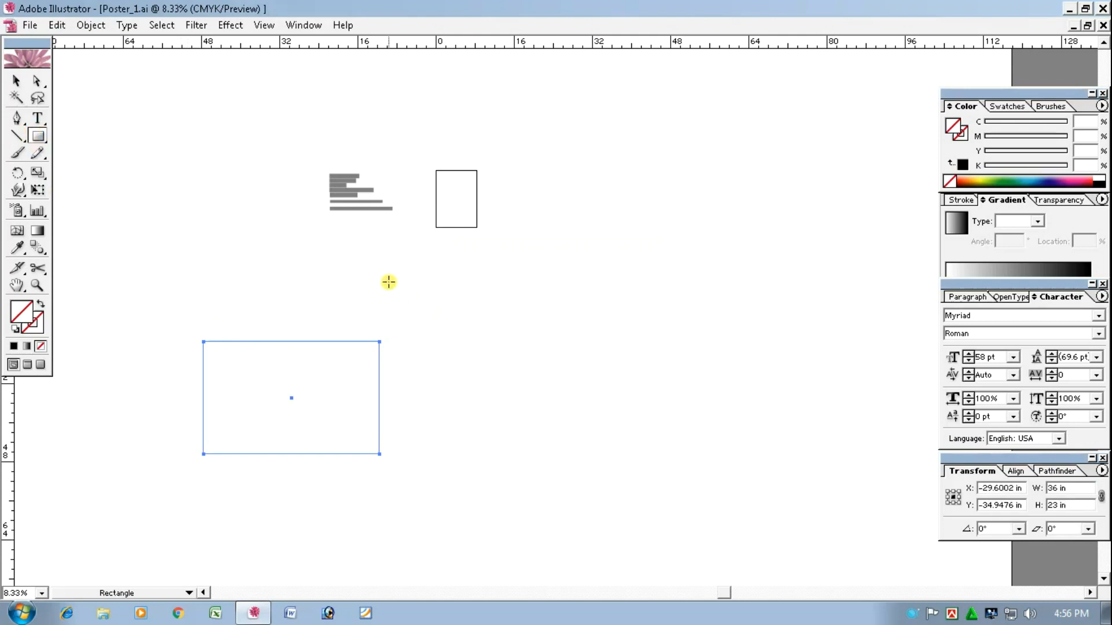
click(17, 81)
click(394, 360)
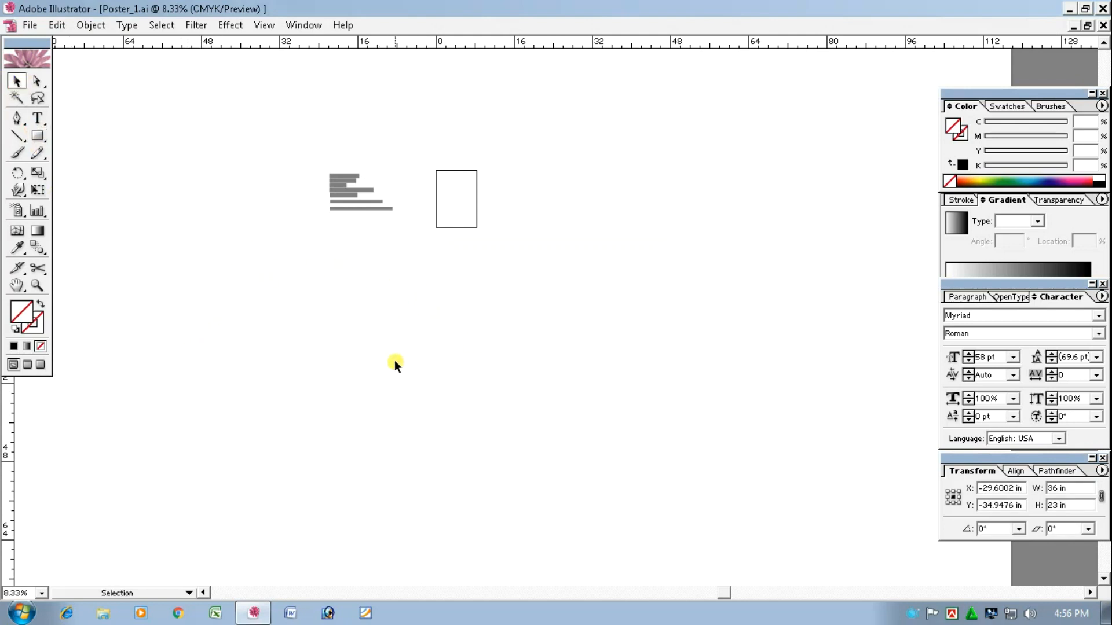
Give the 36 x 23 in rectangle a black stroke and move it up so it encloses the poster text and the artboard
drag(256, 308, 347, 447)
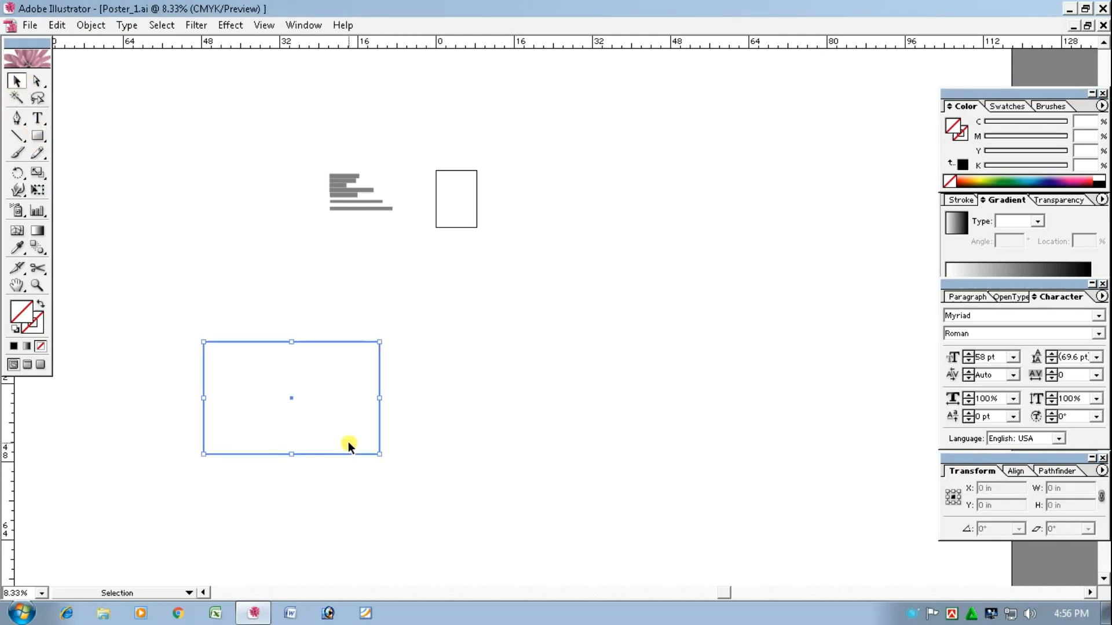
click(34, 330)
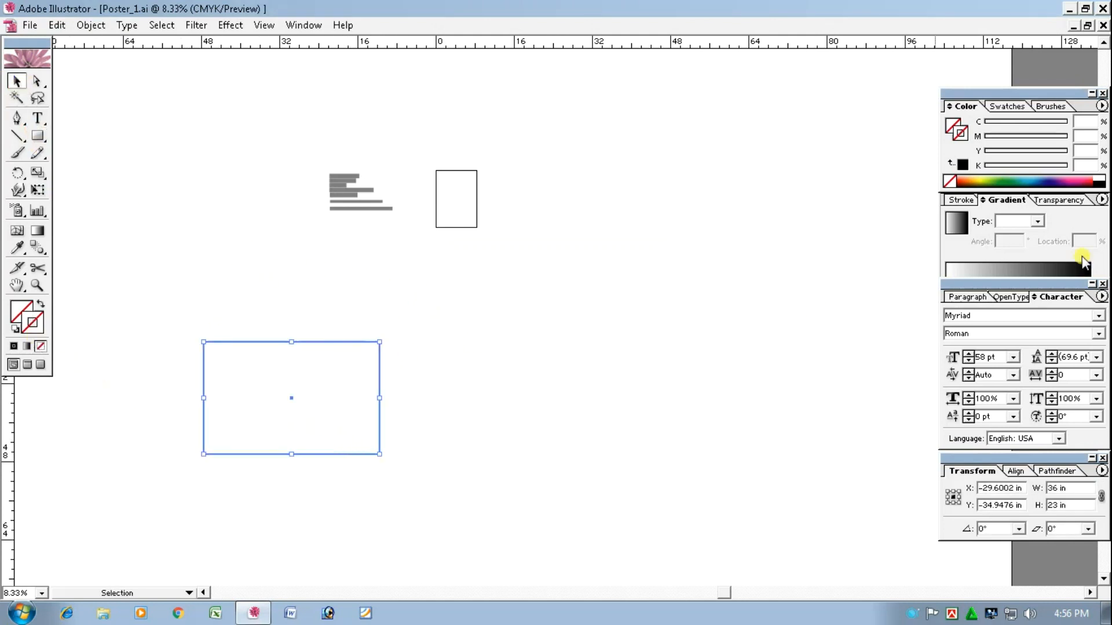
click(1102, 178)
mouse_move(333, 341)
mouse_down()
mouse_move(417, 265)
mouse_move(428, 234)
mouse_move(439, 240)
mouse_move(423, 178)
mouse_move(444, 167)
mouse_up()
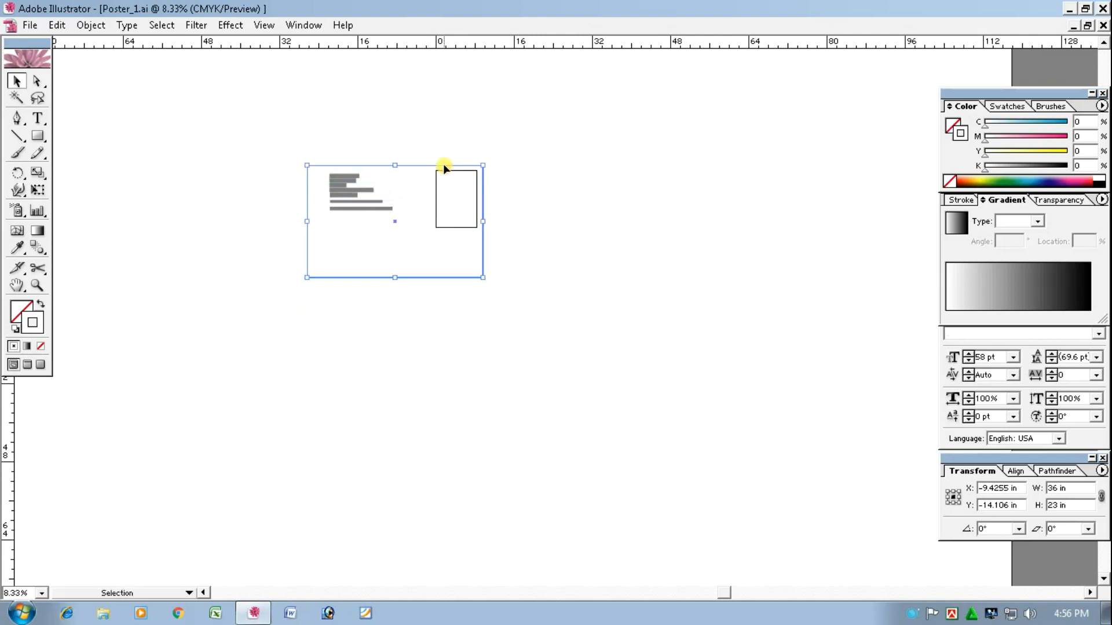
click(605, 286)
click(464, 188)
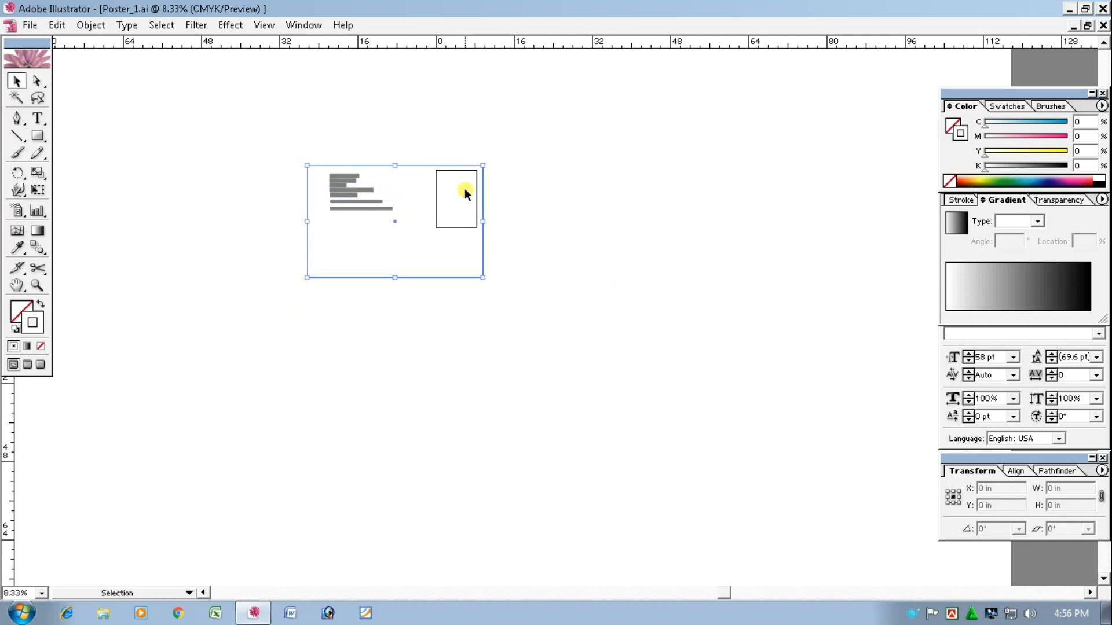
click(1102, 182)
click(459, 416)
Move all the poster text lines together out of the rectangle, past its left edge
key(ctrl+space)
click(440, 281)
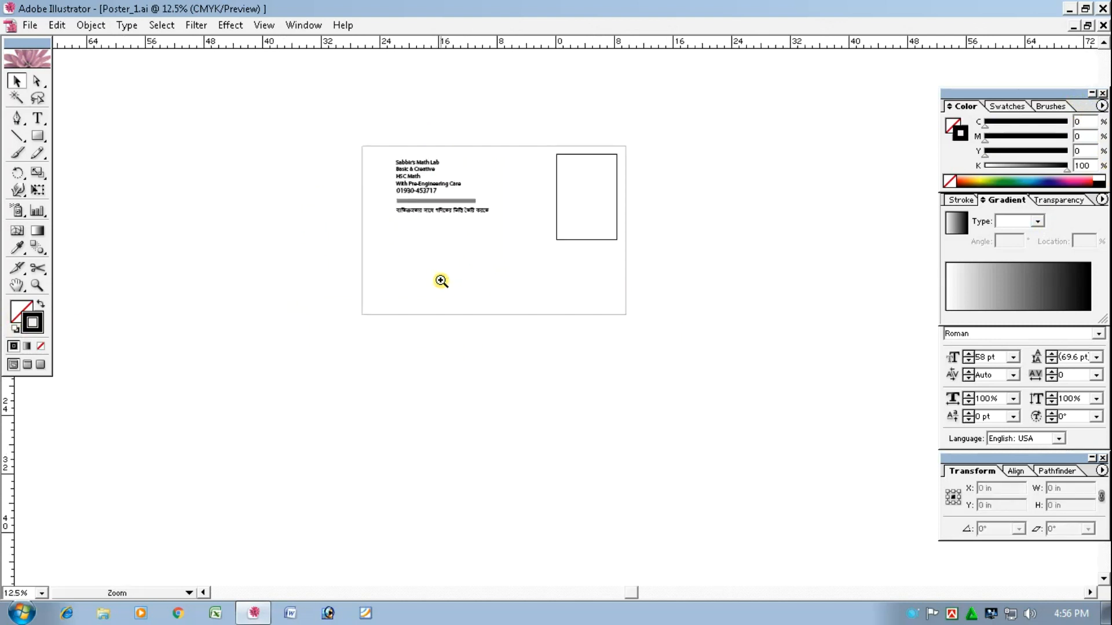
click(540, 271)
click(593, 282)
click(535, 341)
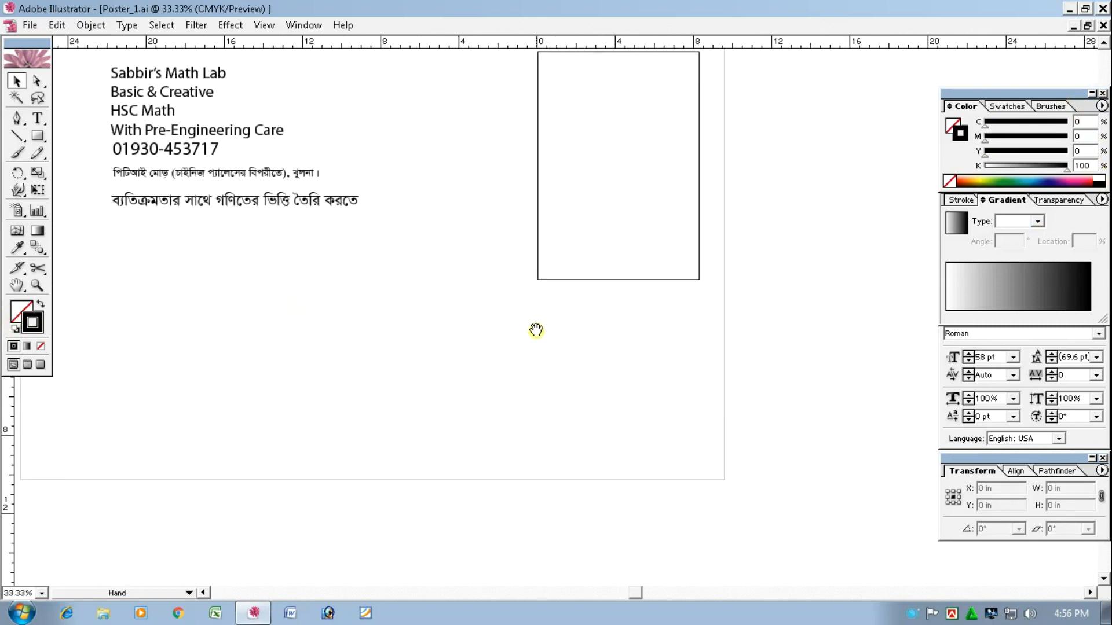
drag(535, 330, 596, 300)
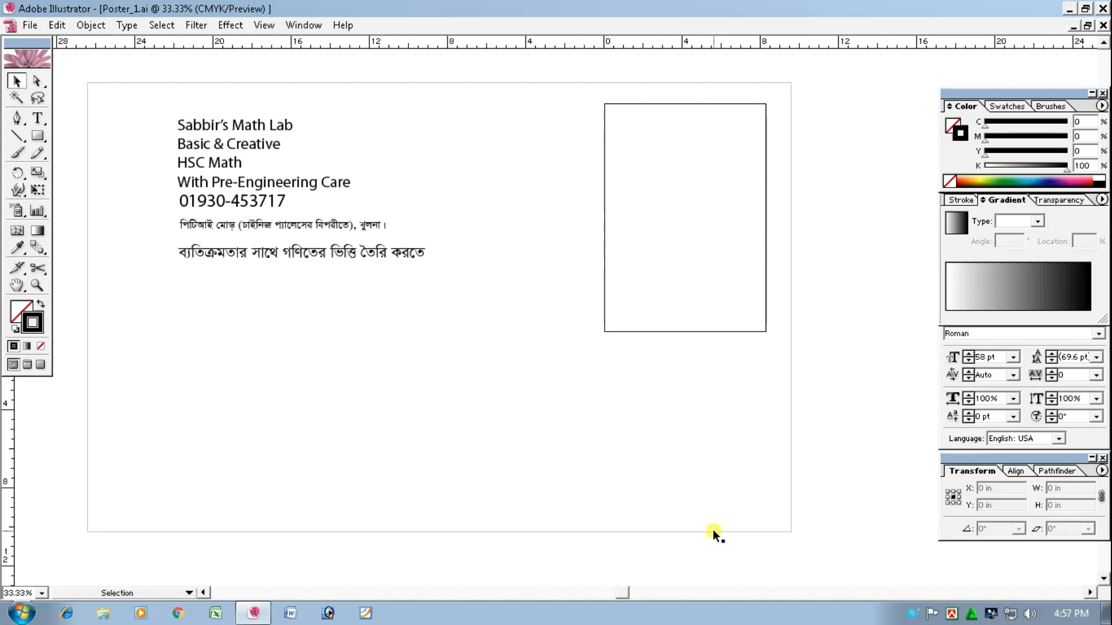
drag(336, 412, 511, 439)
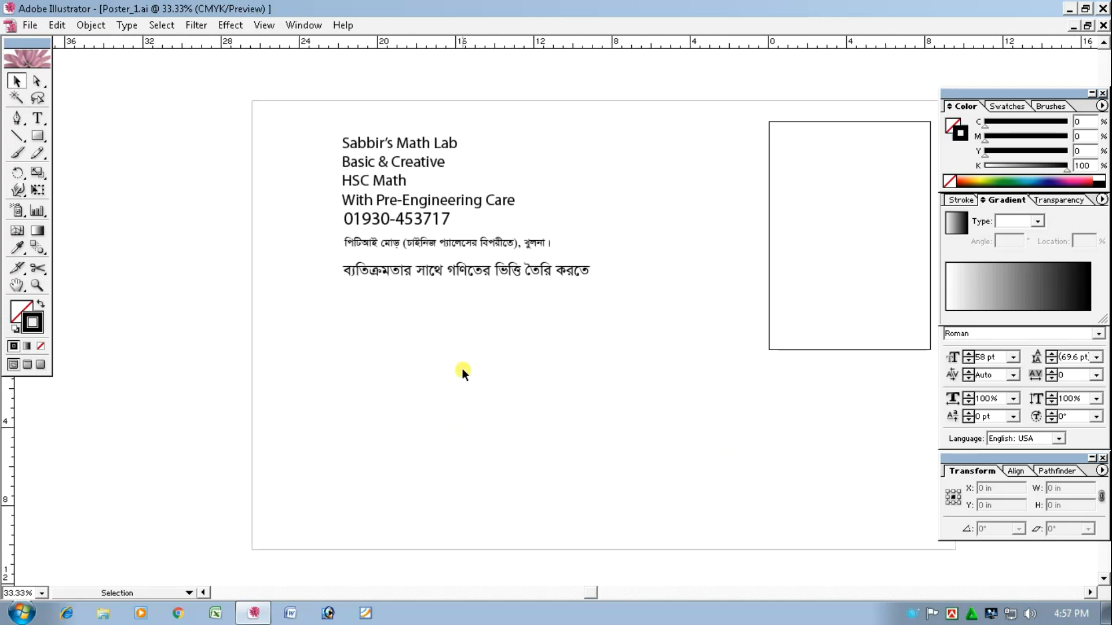
drag(398, 325, 89, 147)
click(550, 407)
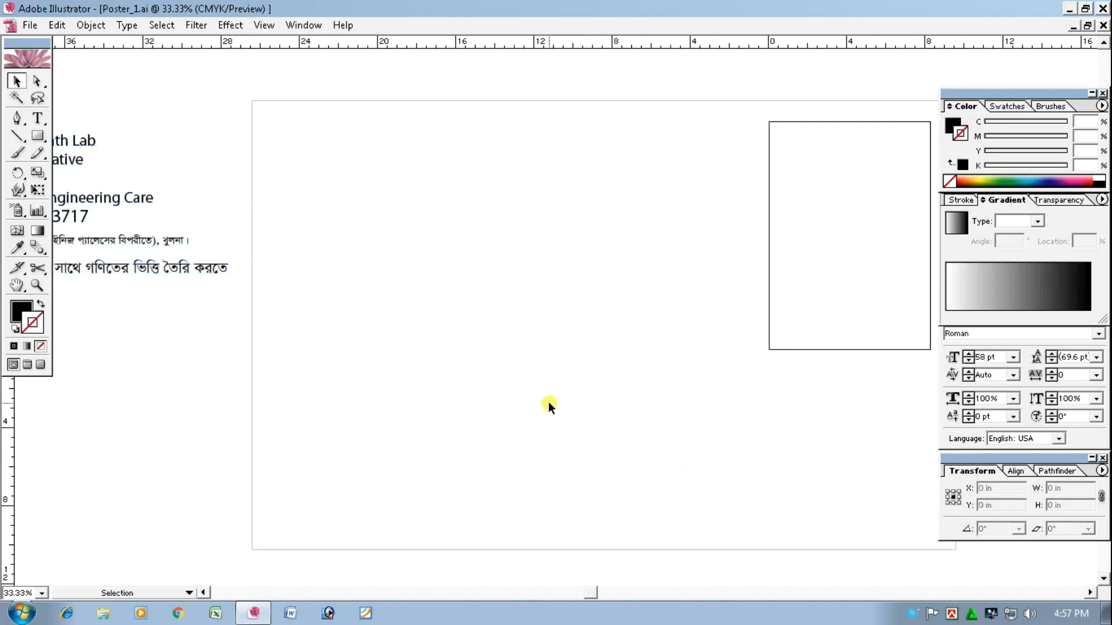
Move the 36 x 23 in rectangle down until it lies entirely below the artboard
drag(620, 415, 568, 417)
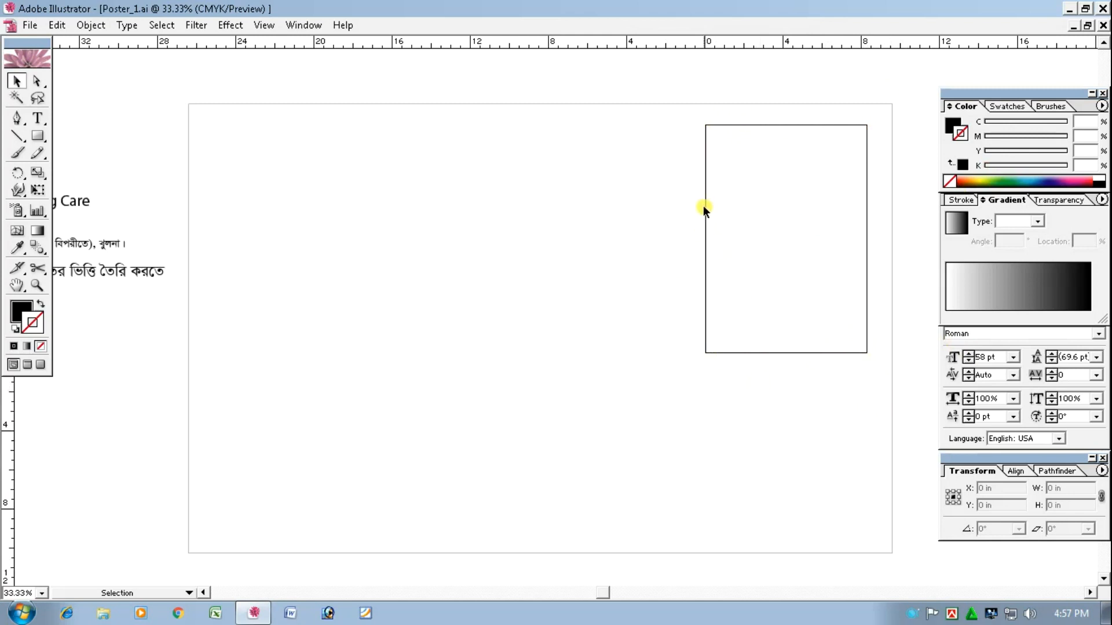
key(space)
drag(616, 311, 593, 270)
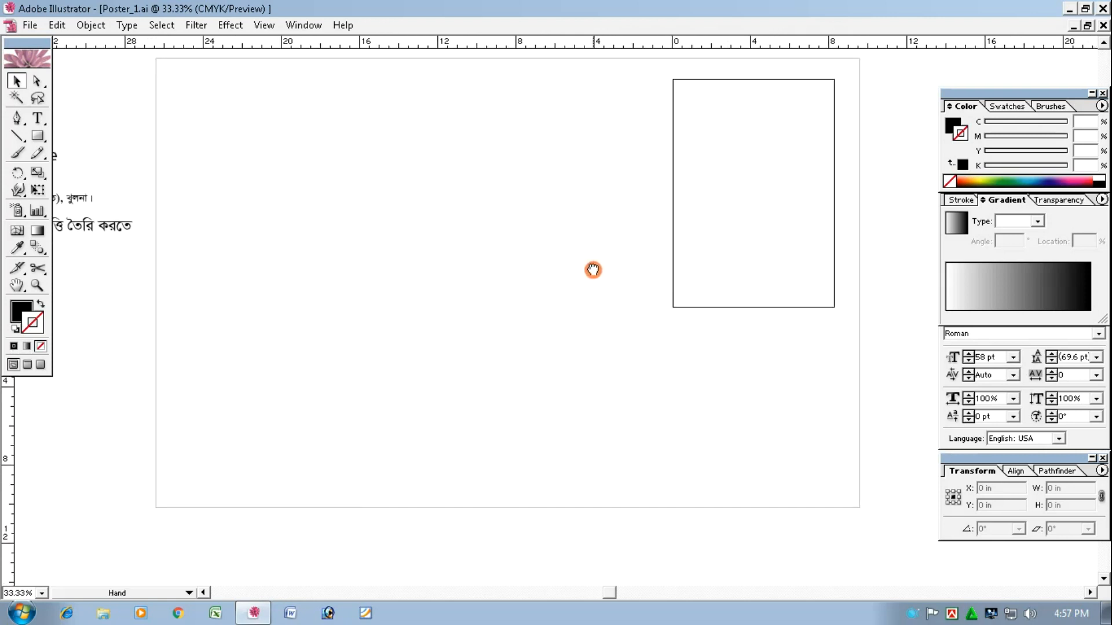
drag(549, 56, 527, 338)
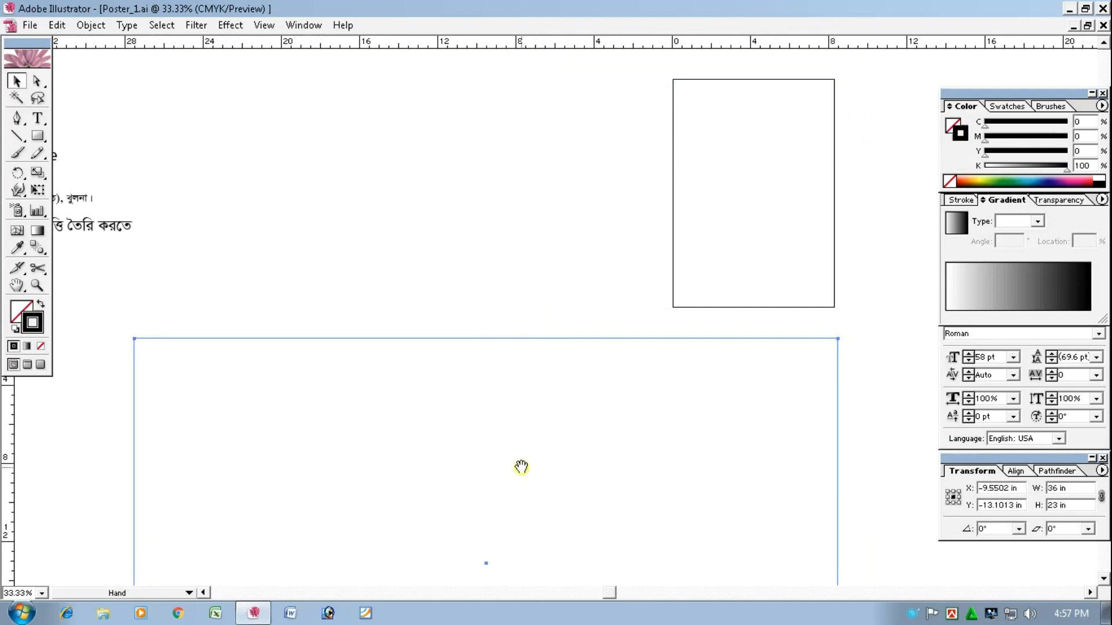
key(space)
drag(521, 464, 571, 159)
drag(552, 239, 548, 314)
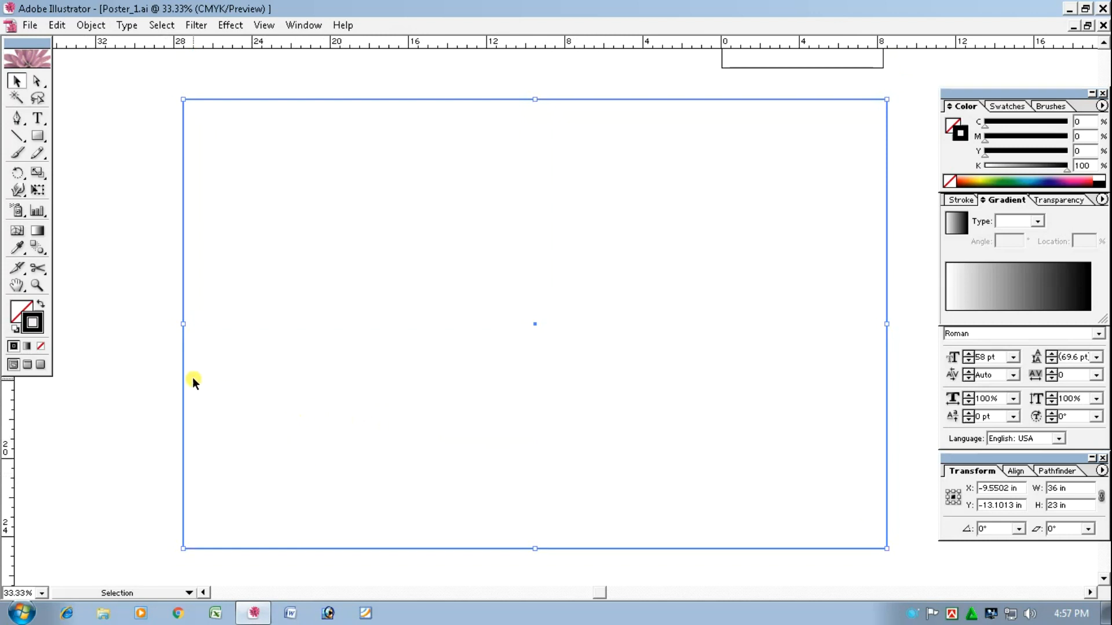
click(75, 404)
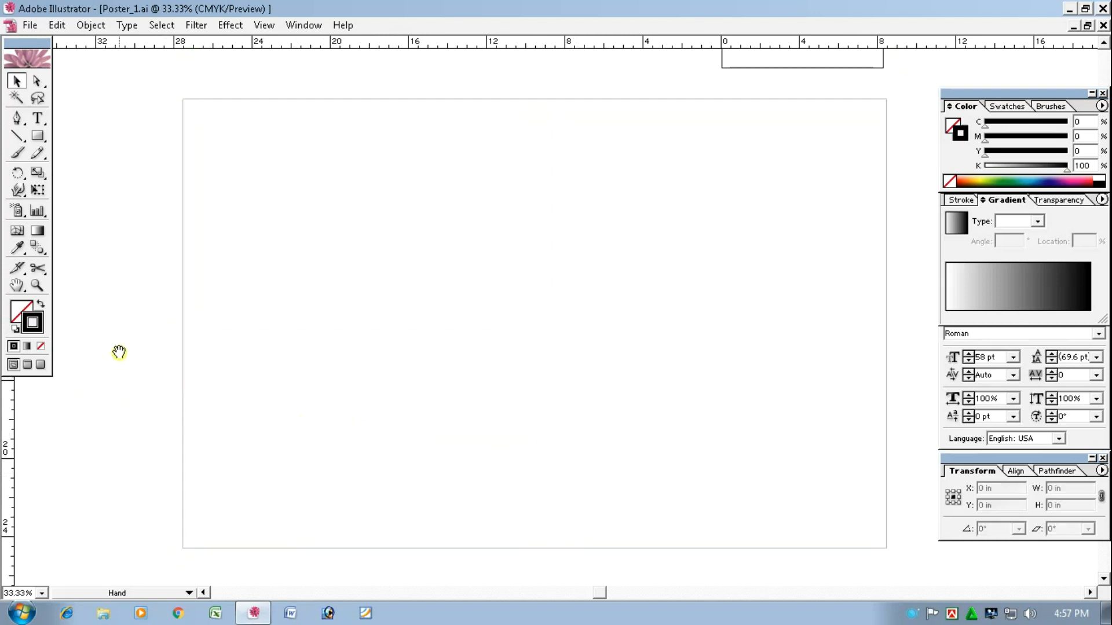
Move the whole group of poster text lines down so it sits just left of the rectangle
drag(142, 357, 457, 427)
drag(381, 273, 368, 434)
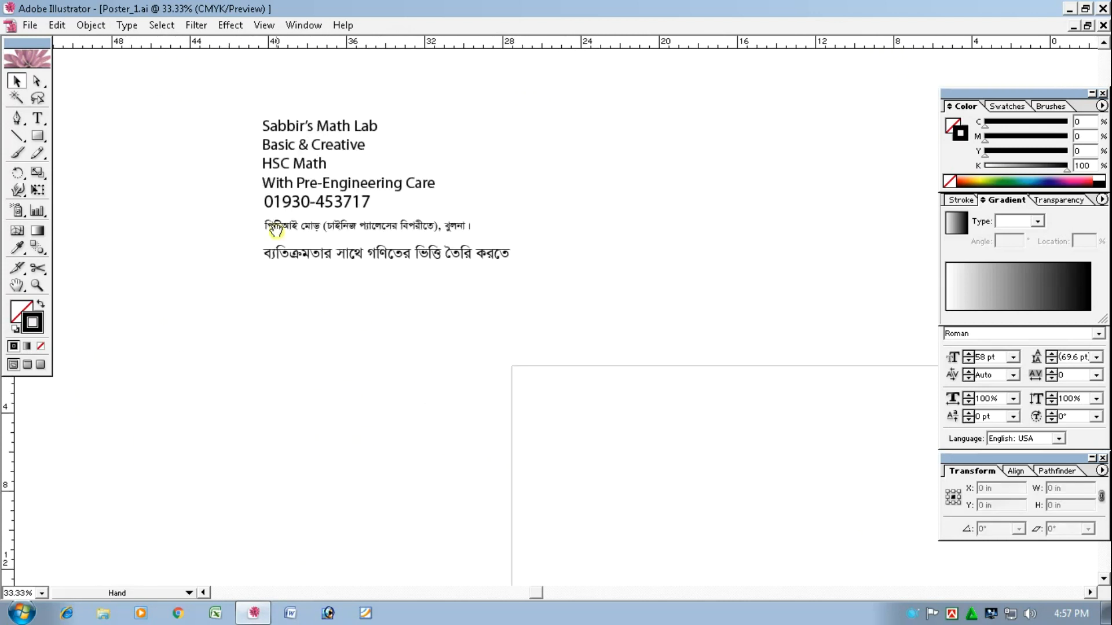
drag(227, 88, 325, 304)
drag(331, 132, 306, 446)
drag(362, 478, 232, 230)
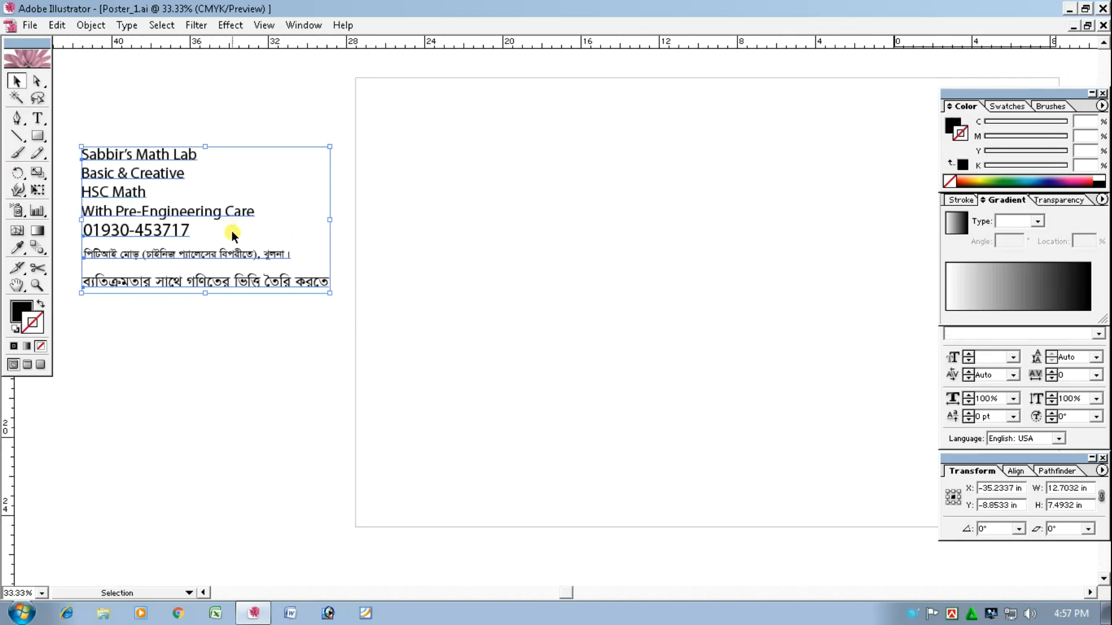
Move the larger Bengali slogan line into the rectangle, near the middle of its upper edge
drag(337, 69, 463, 196)
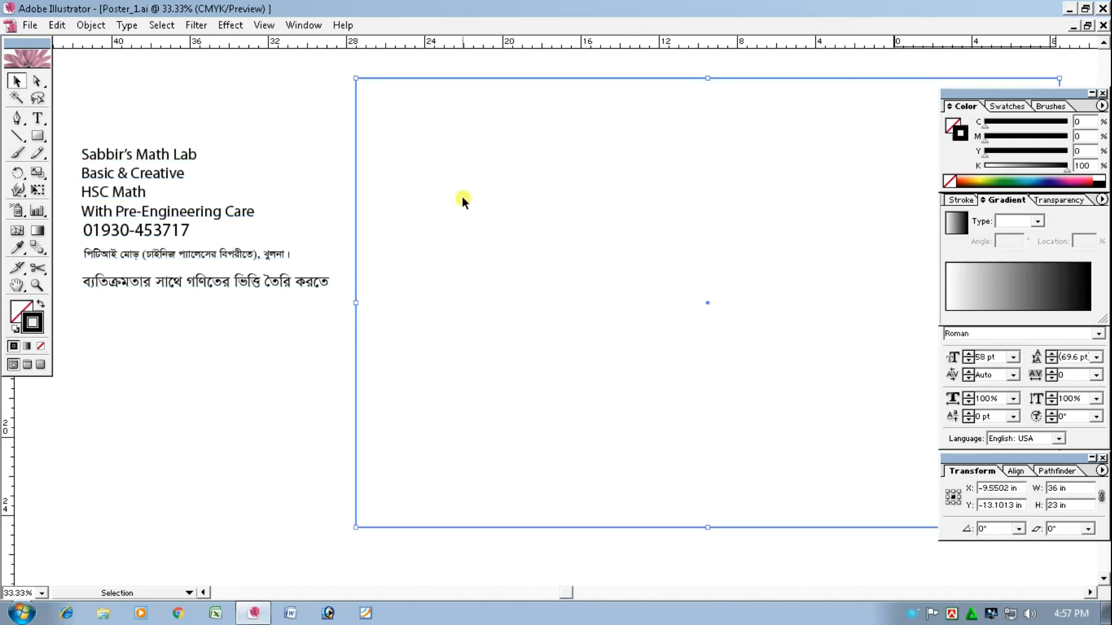
drag(437, 271, 416, 275)
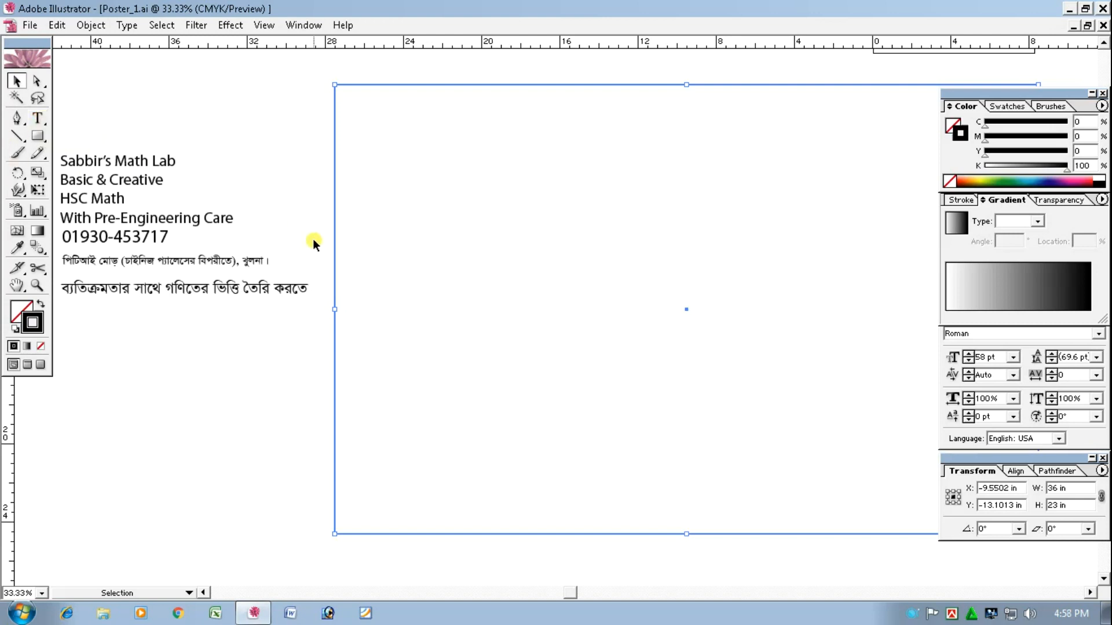
click(166, 294)
drag(128, 290, 634, 109)
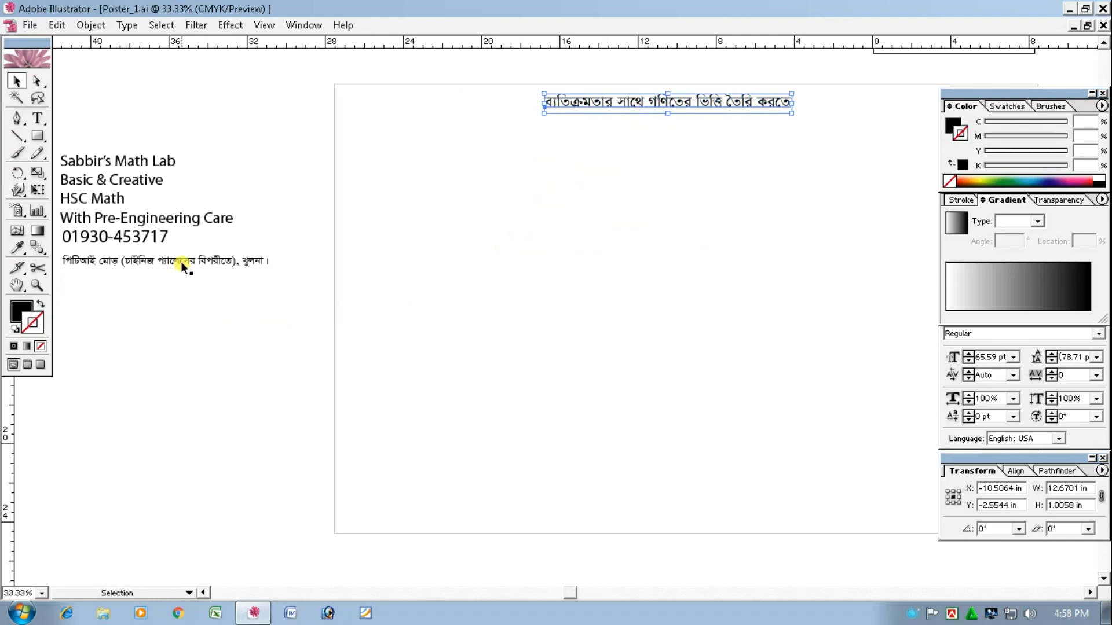
Move the Bengali address line near the middle of the rectangle's lower edge and place the phone number directly above it
drag(180, 262, 712, 509)
click(121, 387)
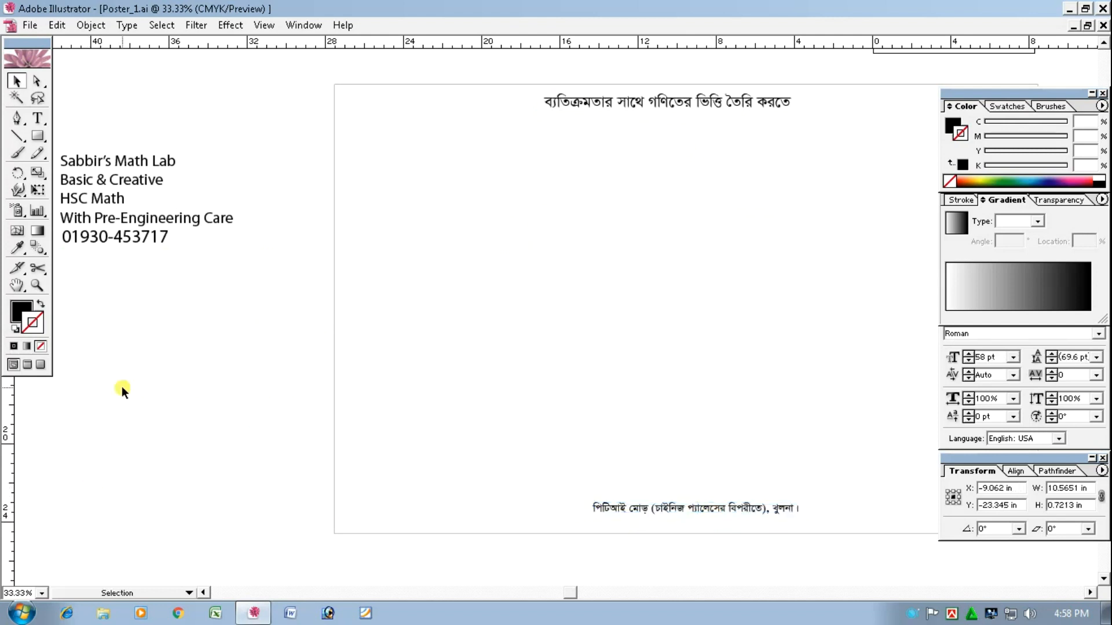
drag(131, 239, 706, 492)
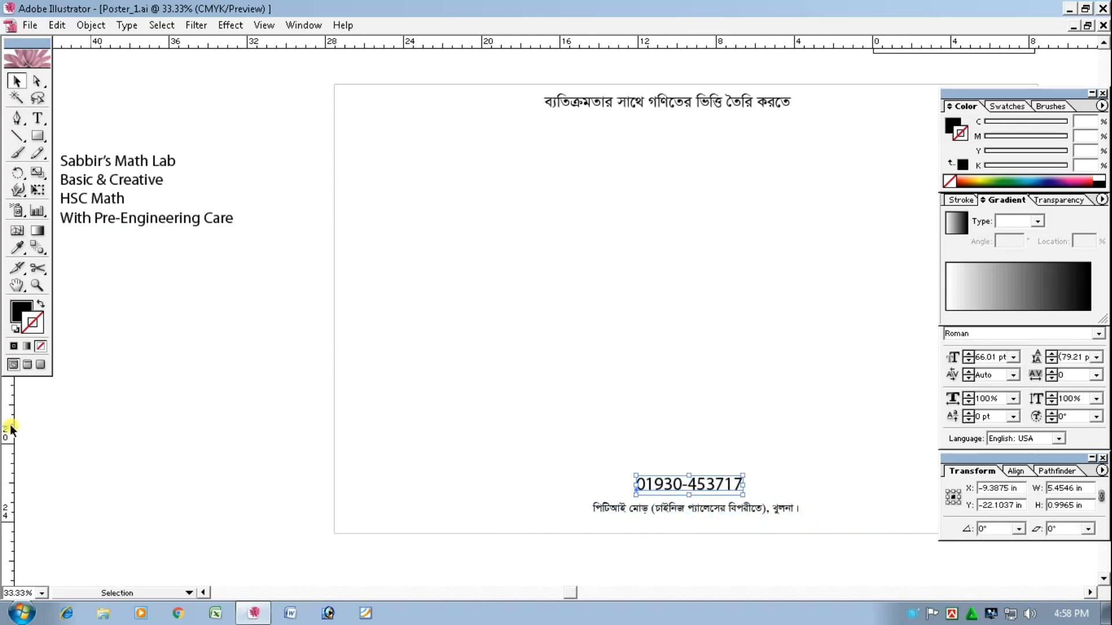
Shift the four-line English text block slightly down, then copy its first line, the Math Lab name, and delete it from the block
click(101, 183)
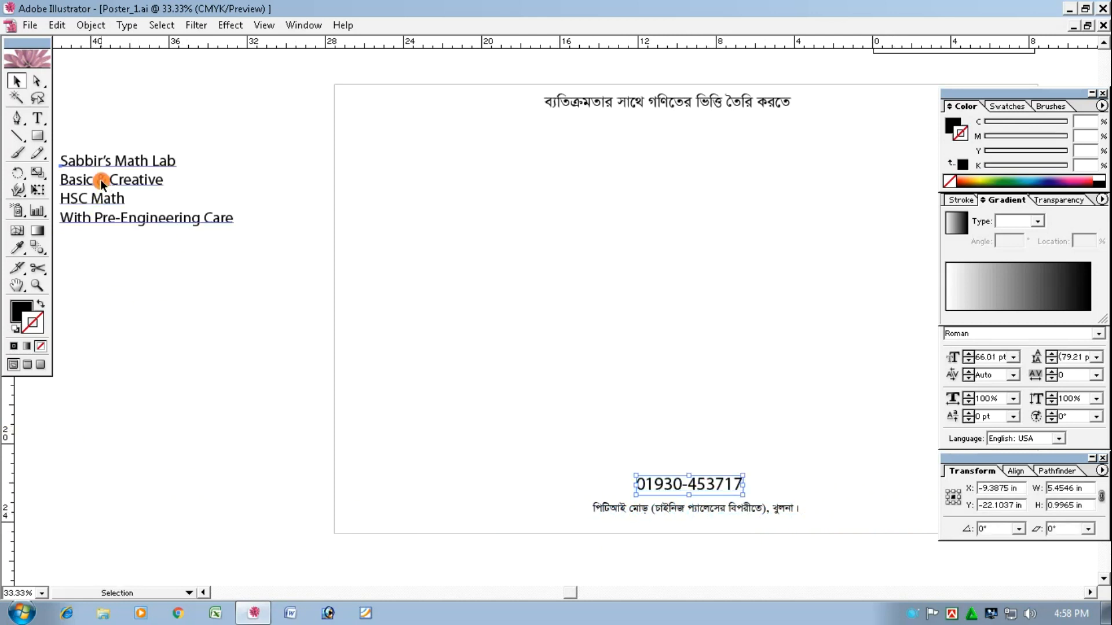
drag(99, 179, 114, 227)
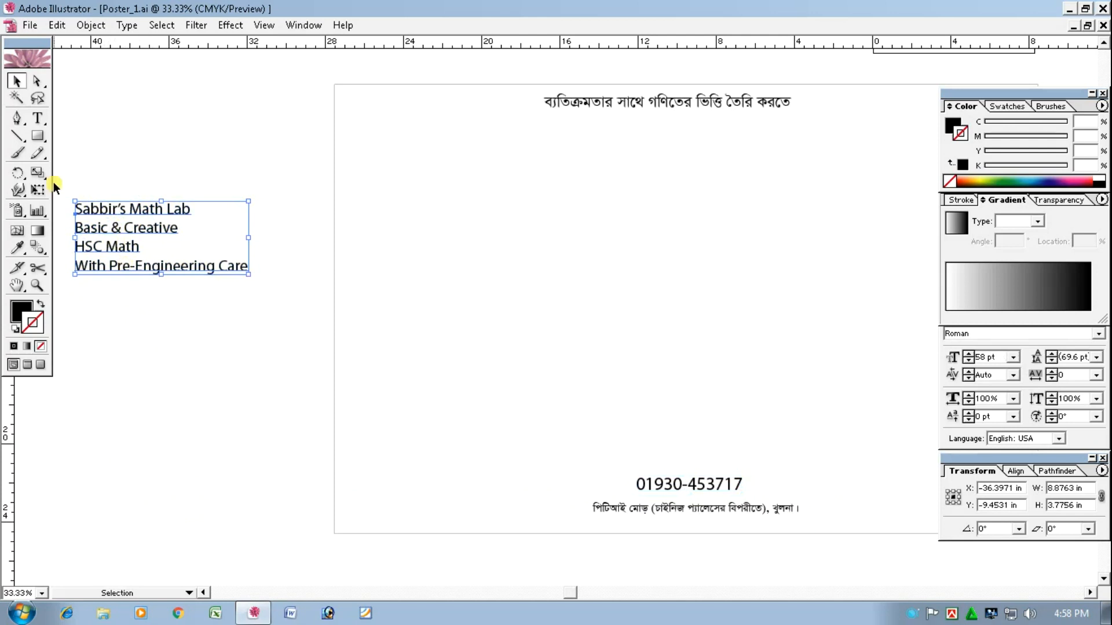
click(37, 119)
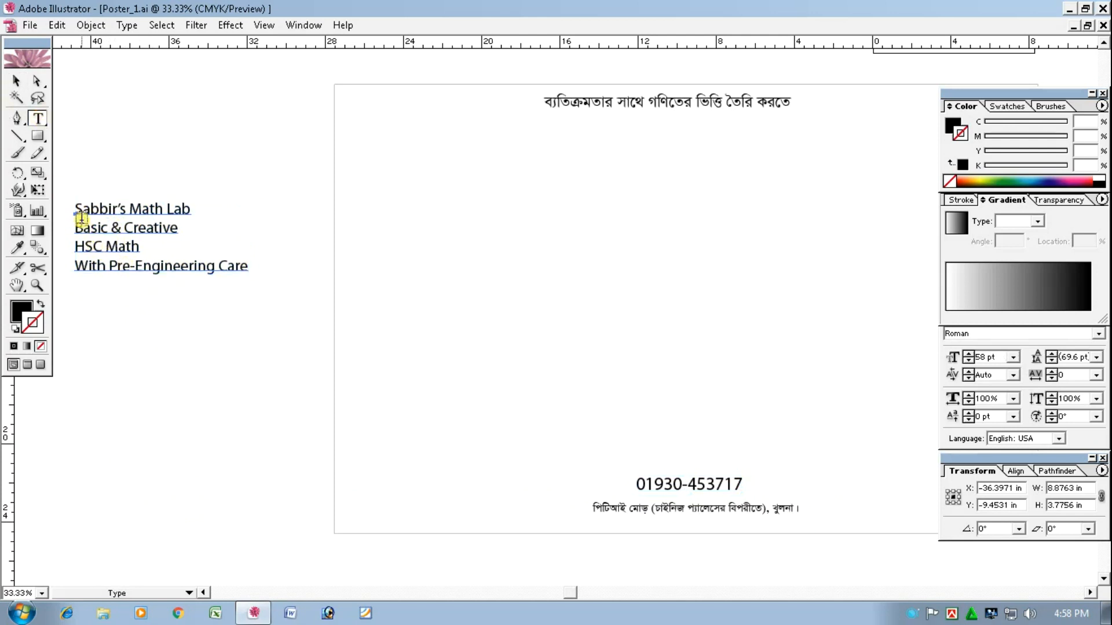
drag(75, 210, 218, 213)
key(ctrl+c)
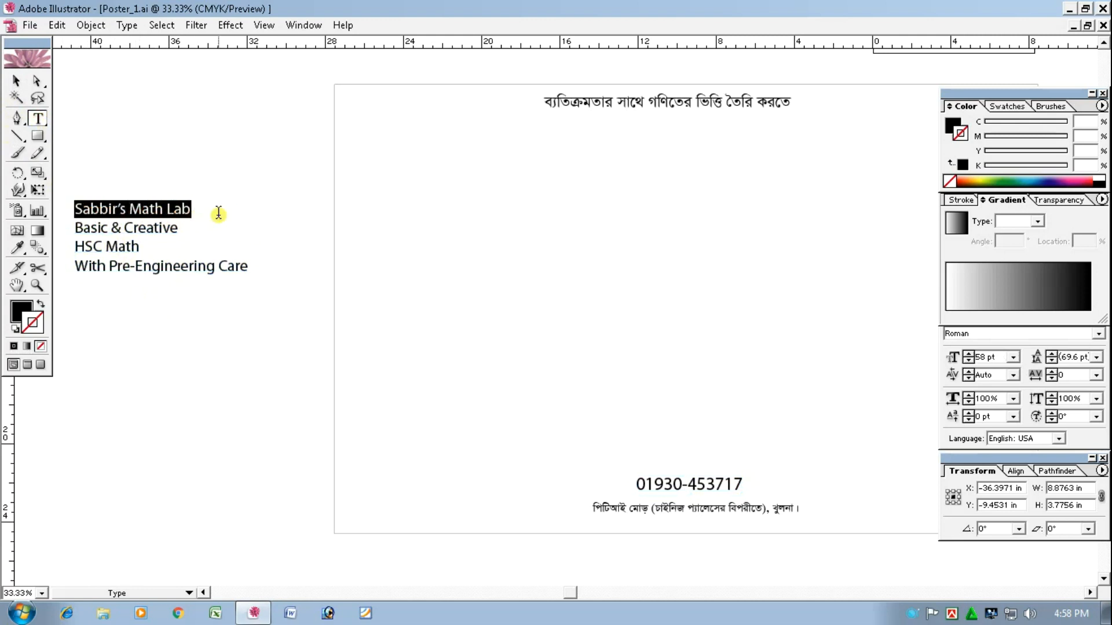
key(ctrl)
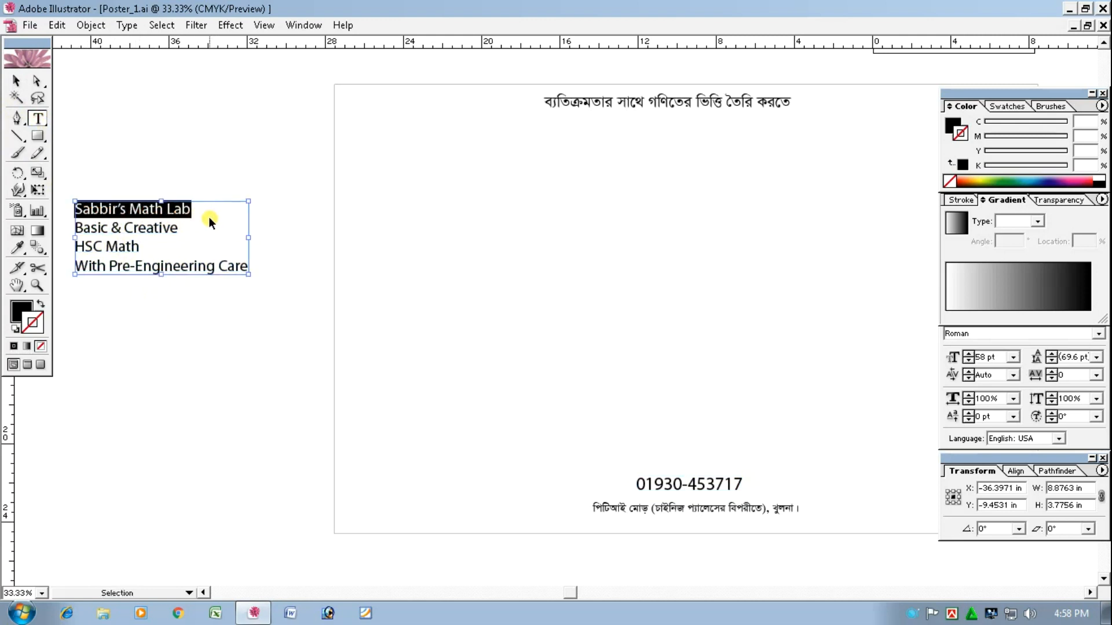
key(BackSpace)
click(17, 81)
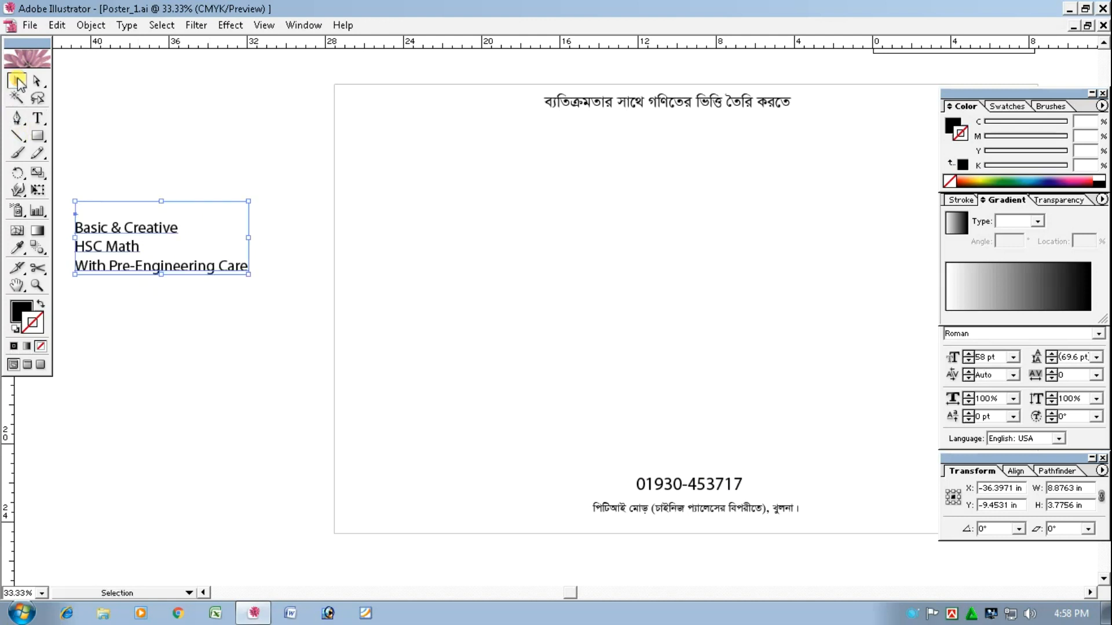
Paste the Math Lab name as a separate text line inside the rectangle, in the empty area below the slogan
click(36, 122)
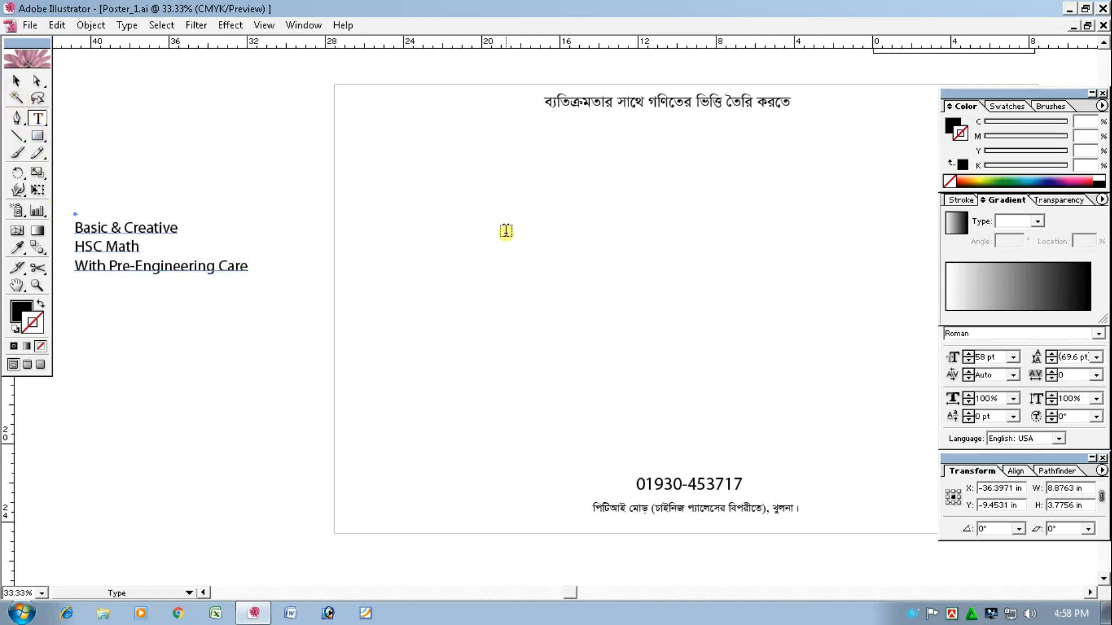
click(484, 231)
key(ctrl+v)
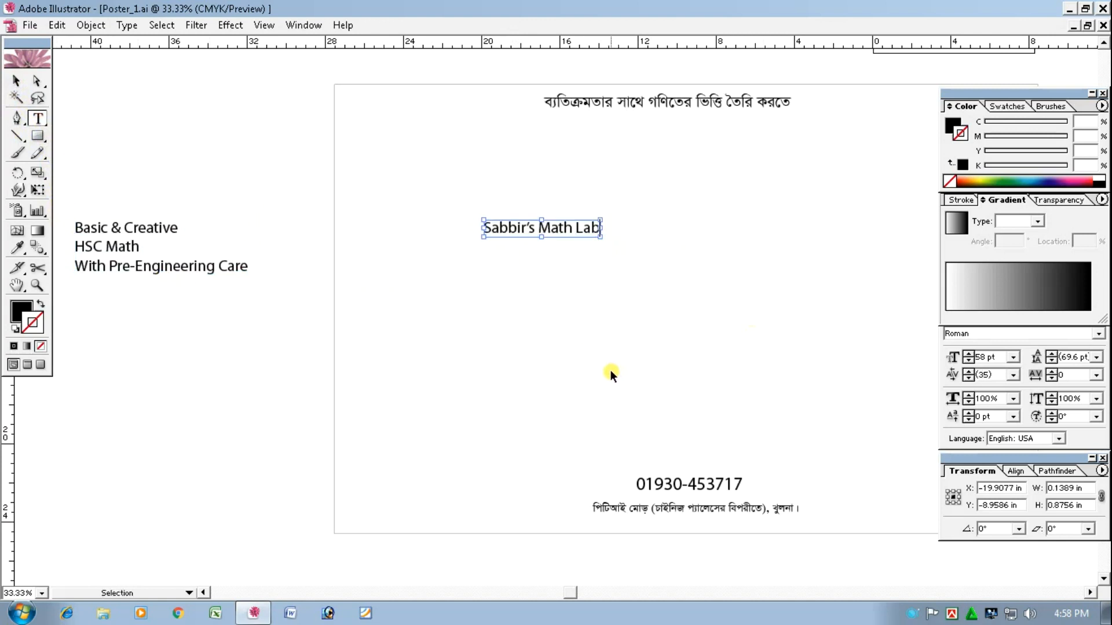
ctrl+click(611, 371)
click(14, 82)
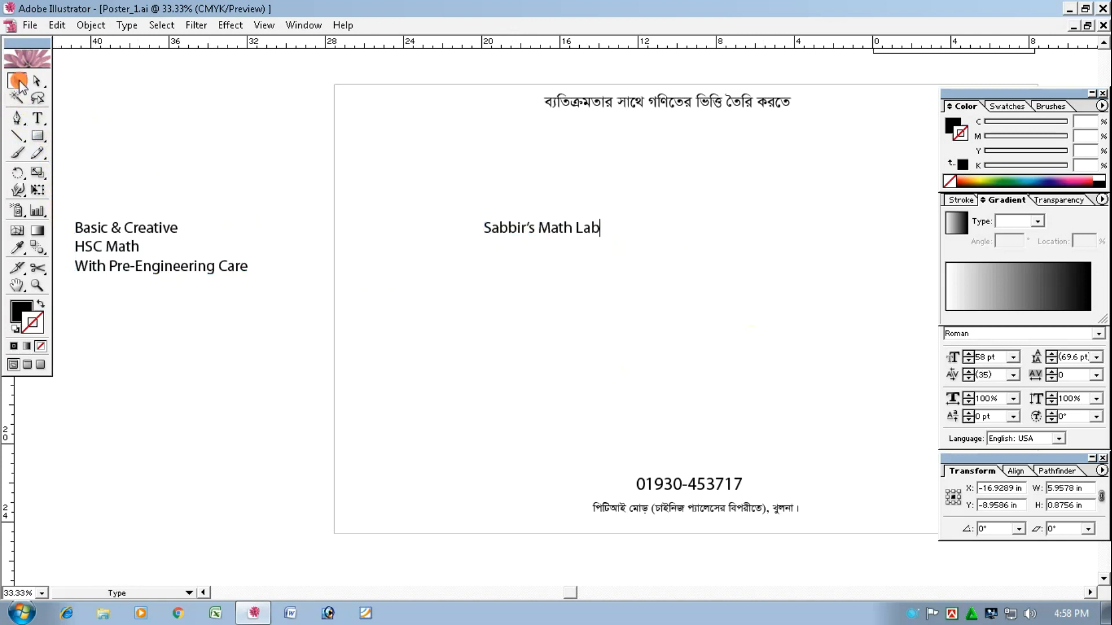
Move the Math Lab name up within the rectangle so it sits roughly centred below the Bengali slogan
click(579, 291)
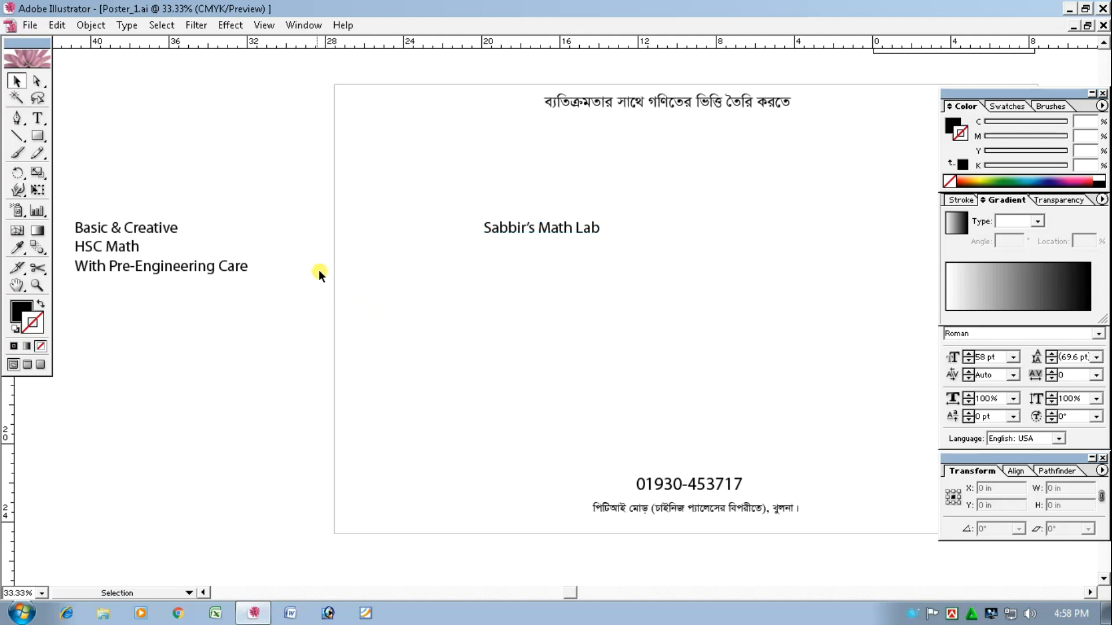
drag(527, 228, 659, 204)
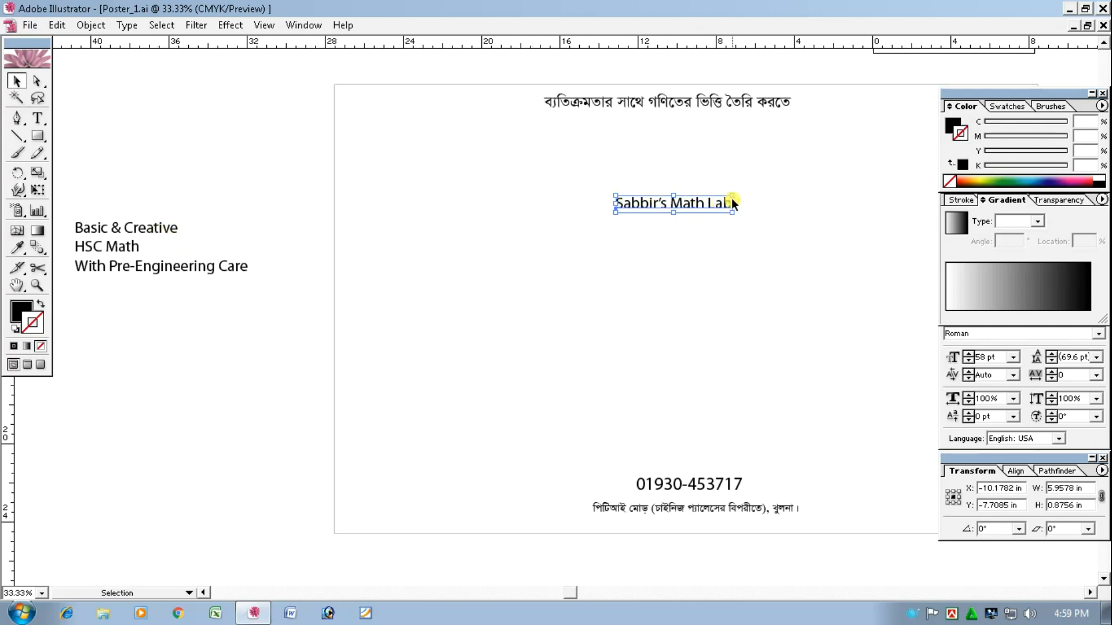
click(478, 290)
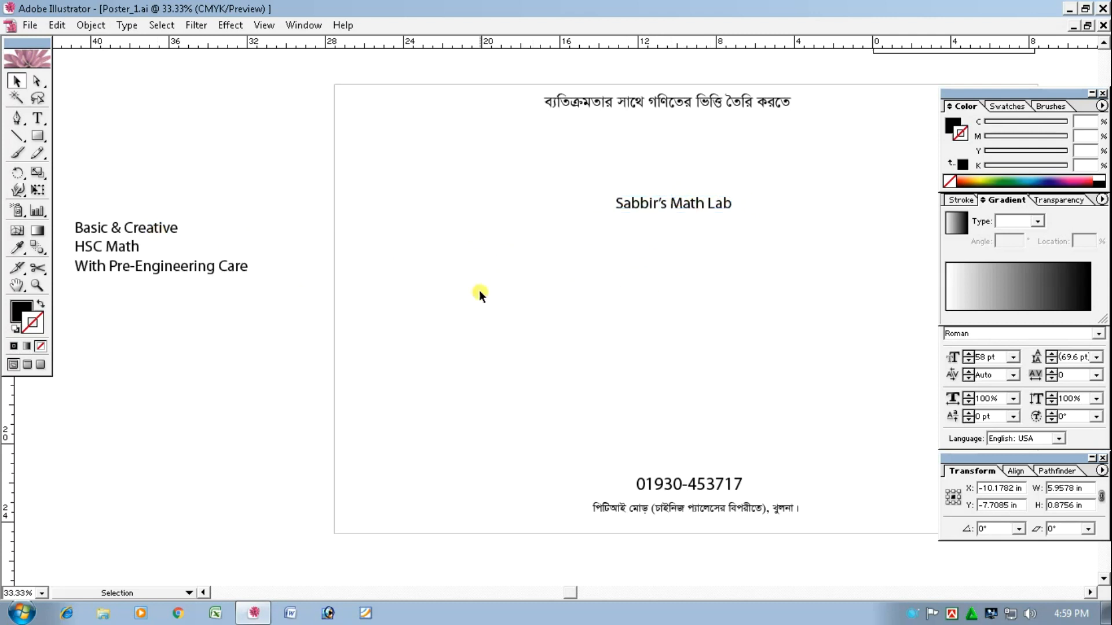
Cut the "Basic & Creative" line out of the English text block beside the rectangle
click(39, 118)
drag(75, 228, 196, 226)
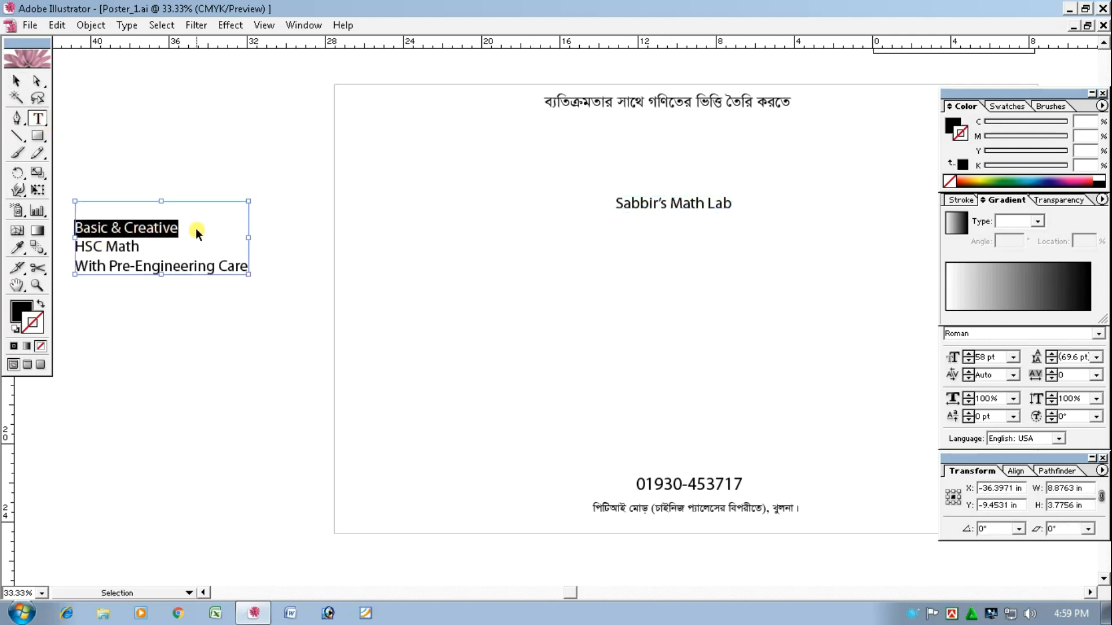
key(ctrl+x)
click(16, 82)
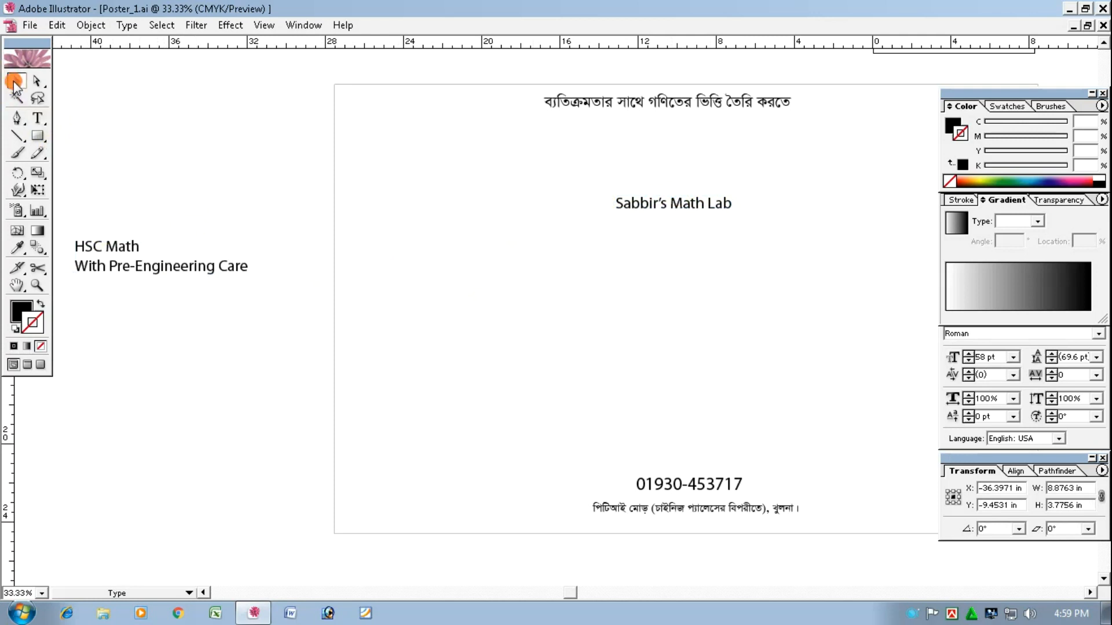
Paste "Basic & Creative" as a separate text line and place it directly under the Math Lab name
click(38, 121)
click(561, 291)
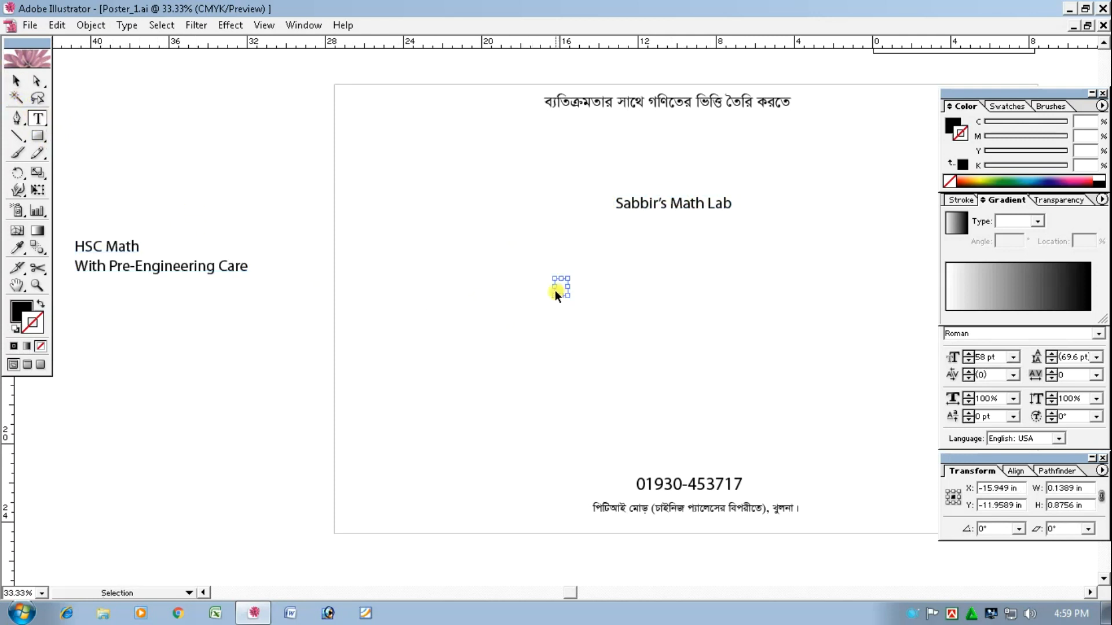
key(ctrl+v)
click(16, 82)
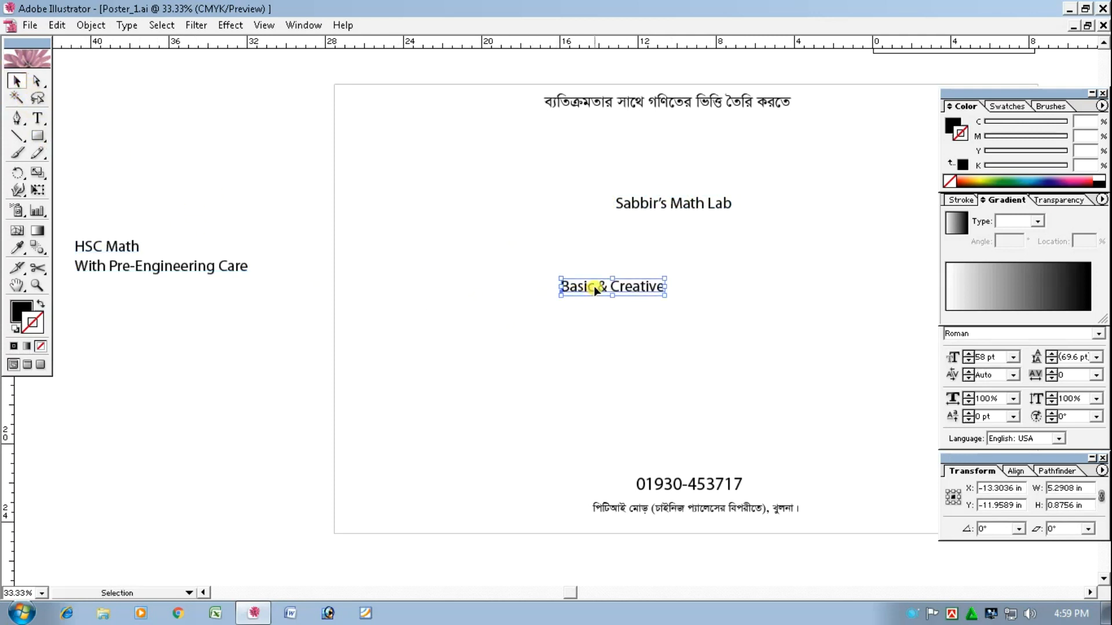
drag(593, 286, 658, 233)
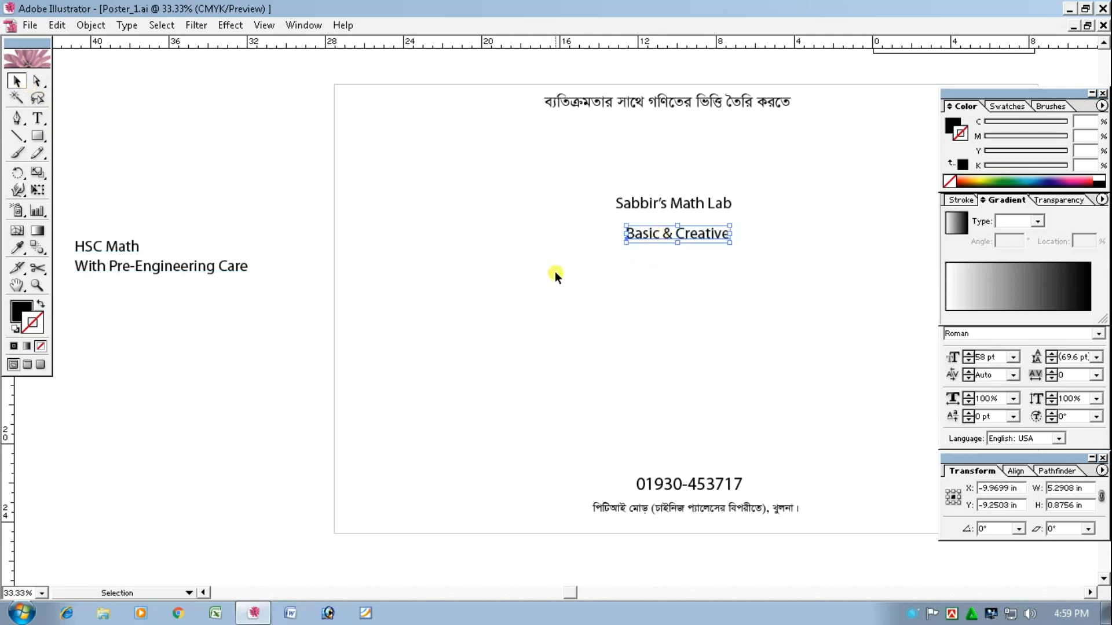
Move the remaining "HSC Math / With Pre-Engineering Care" block into the rectangle, below the "Basic & Creative" line
click(123, 255)
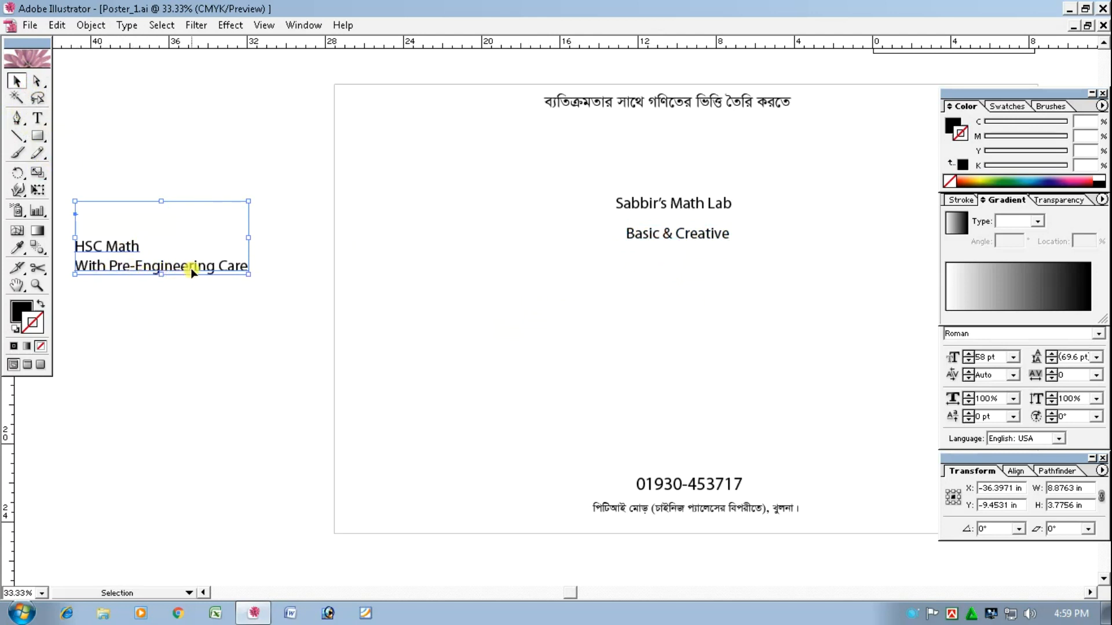
drag(159, 269, 721, 308)
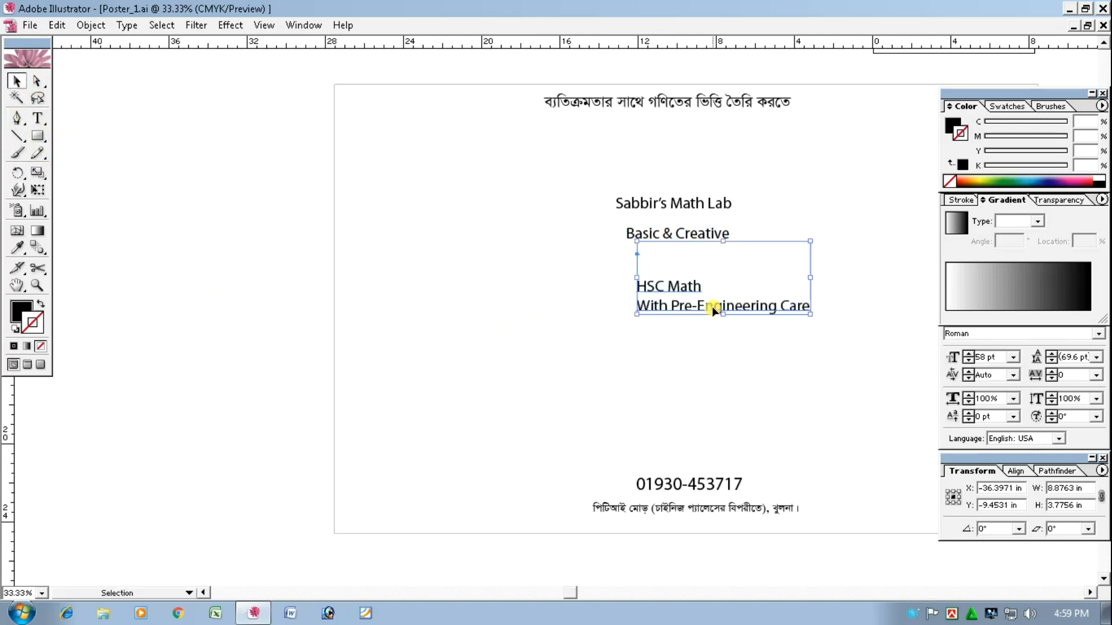
drag(687, 367, 446, 347)
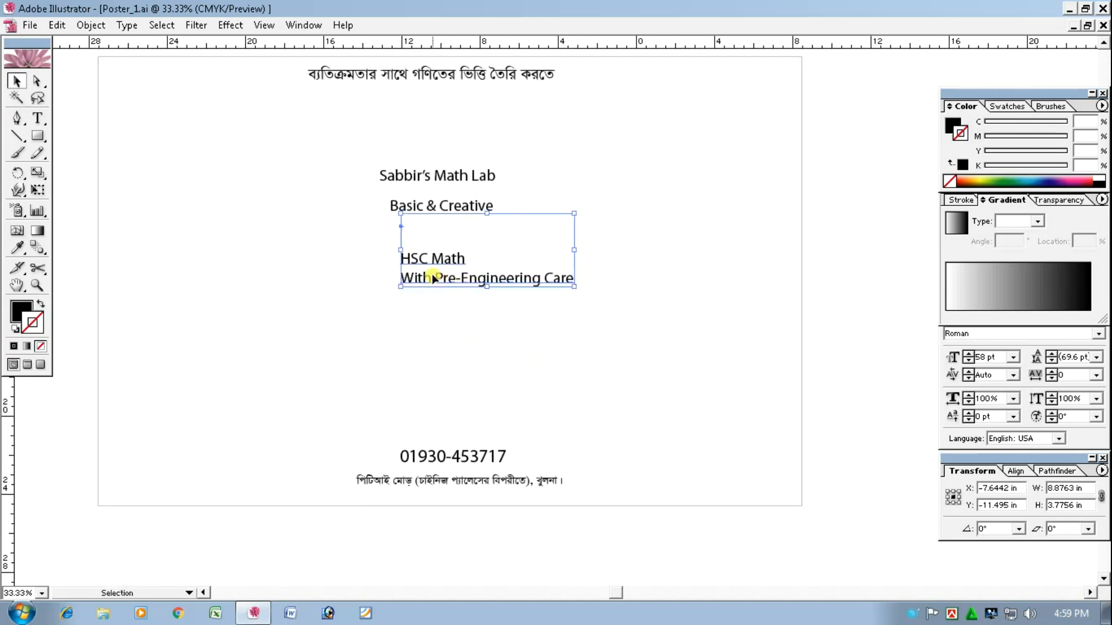
drag(426, 284, 419, 308)
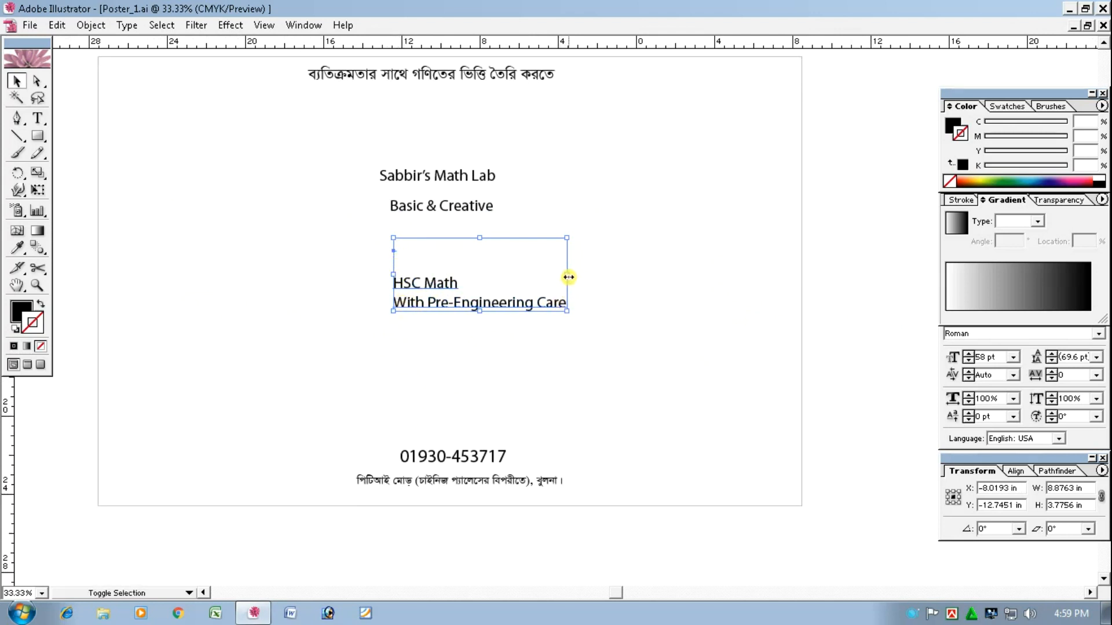
Scale the "HSC Math / With Pre-Engineering Care" block up proportionally to about 25.2 in wide
drag(567, 274, 743, 276)
drag(741, 348, 779, 364)
drag(393, 363, 288, 426)
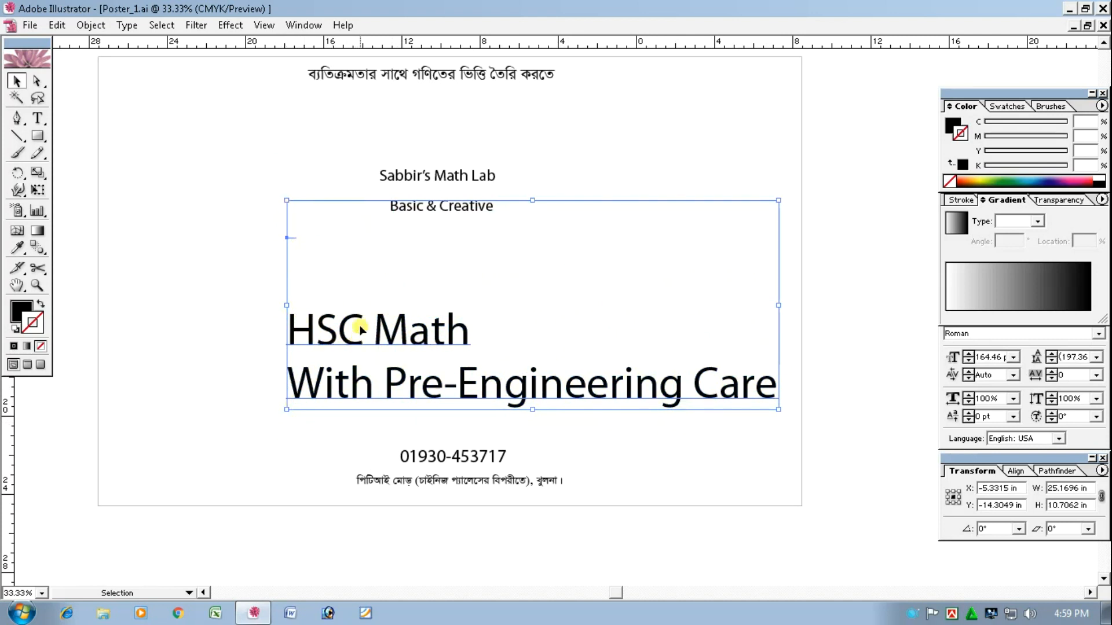
Remove the two empty lines above "HSC Math" and move the two-line block down and left, above the phone number
click(37, 118)
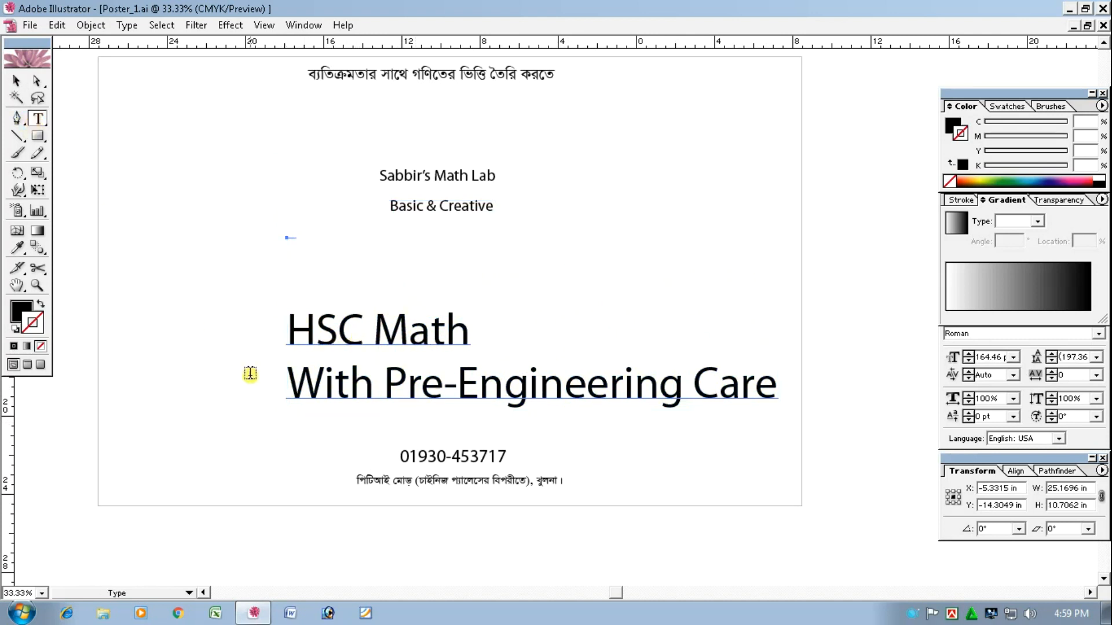
click(289, 335)
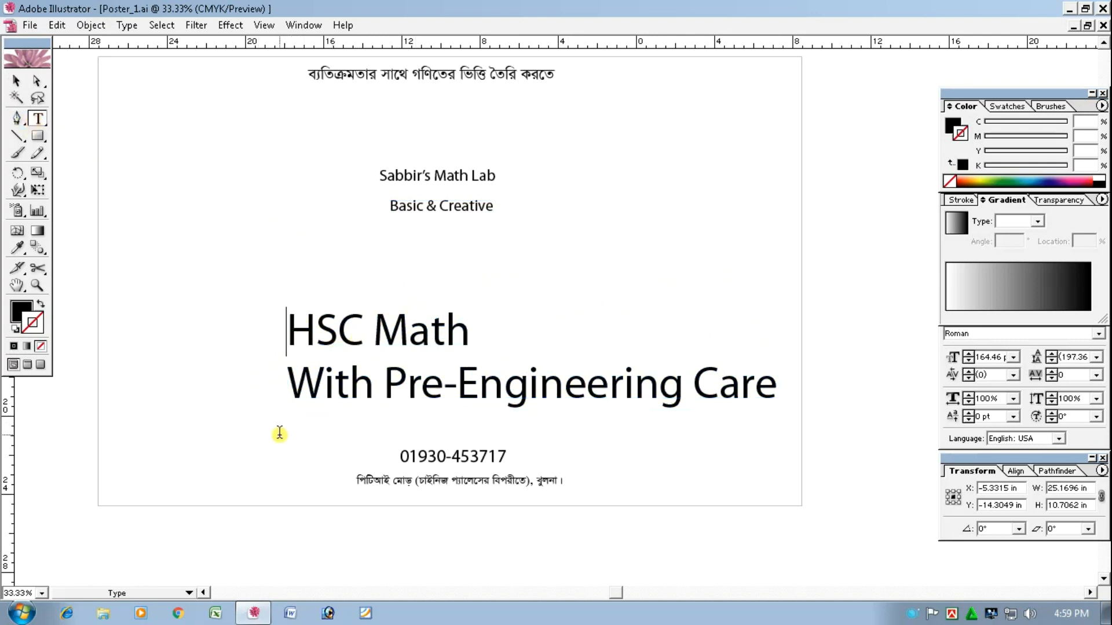
key(BackSpace)
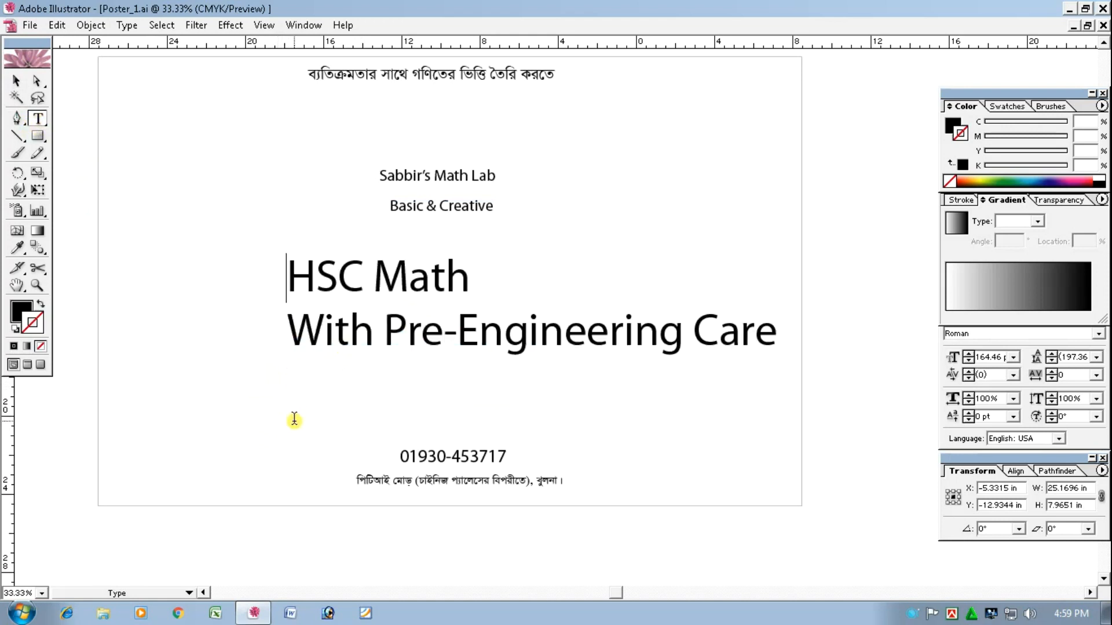
key(BackSpace)
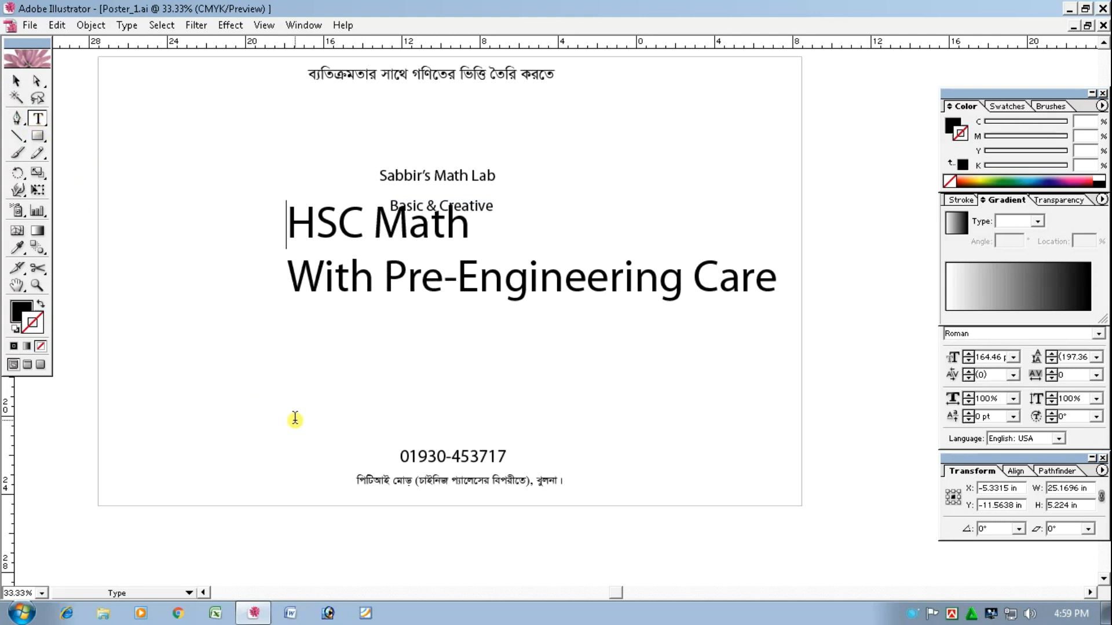
click(16, 81)
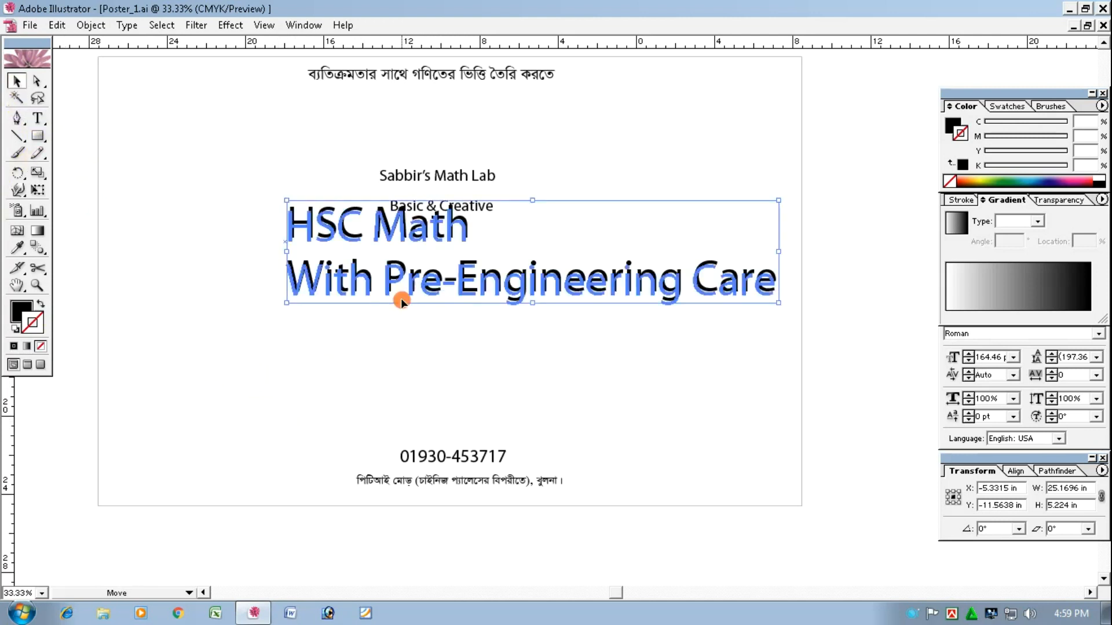
drag(400, 298, 312, 387)
Add a first name as a separate point text in the empty area outside the poster rectangle and deselect it
key(space)
drag(160, 293, 552, 343)
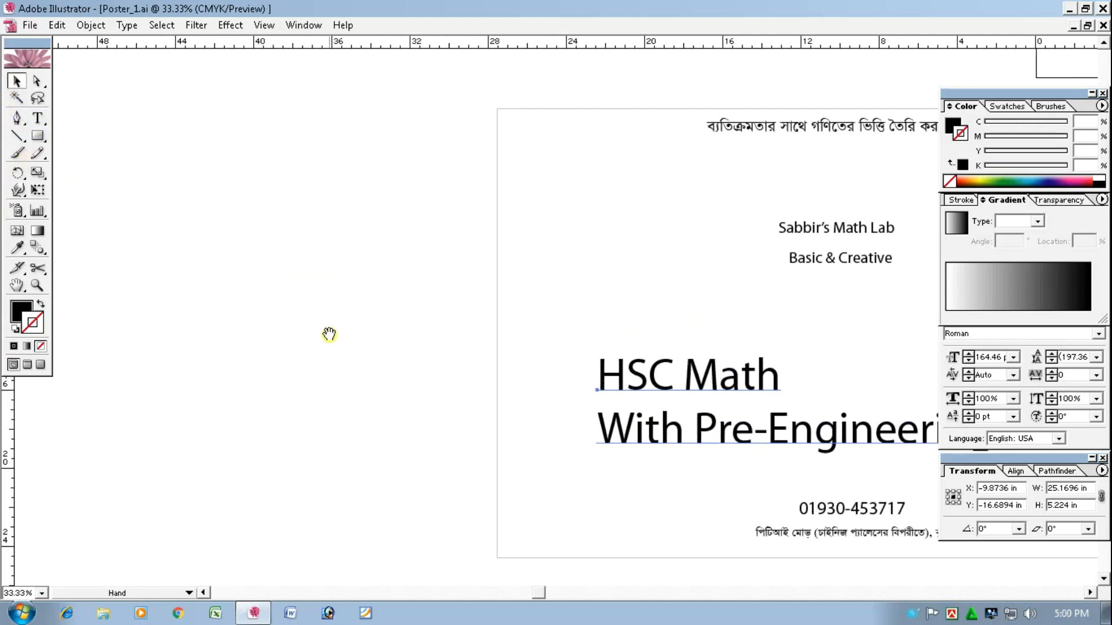
drag(327, 331, 450, 336)
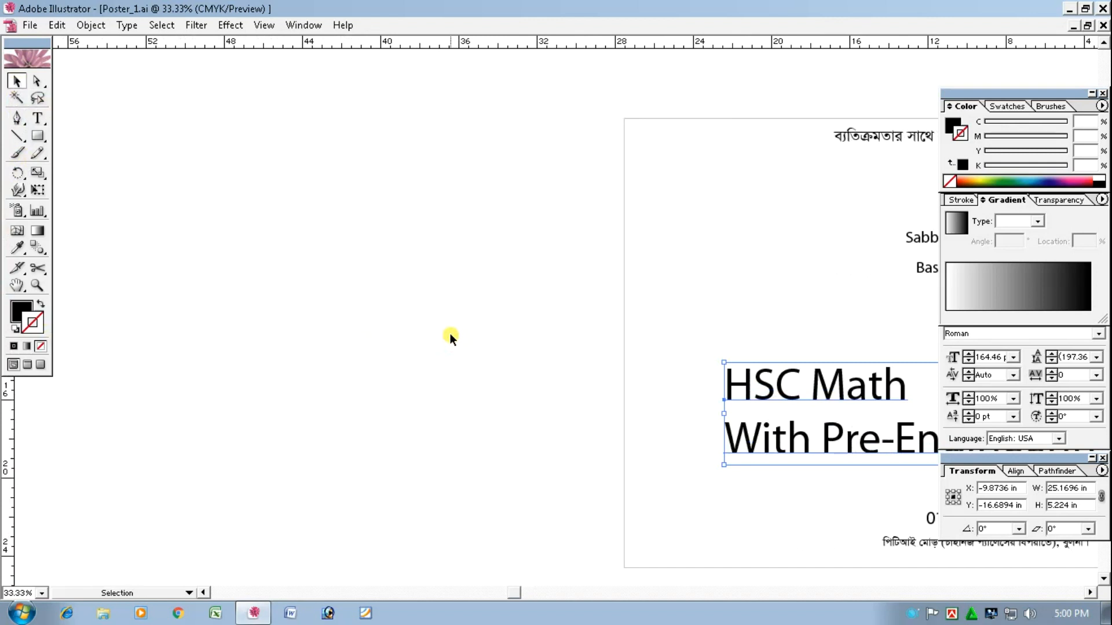
key(space)
drag(772, 300, 591, 248)
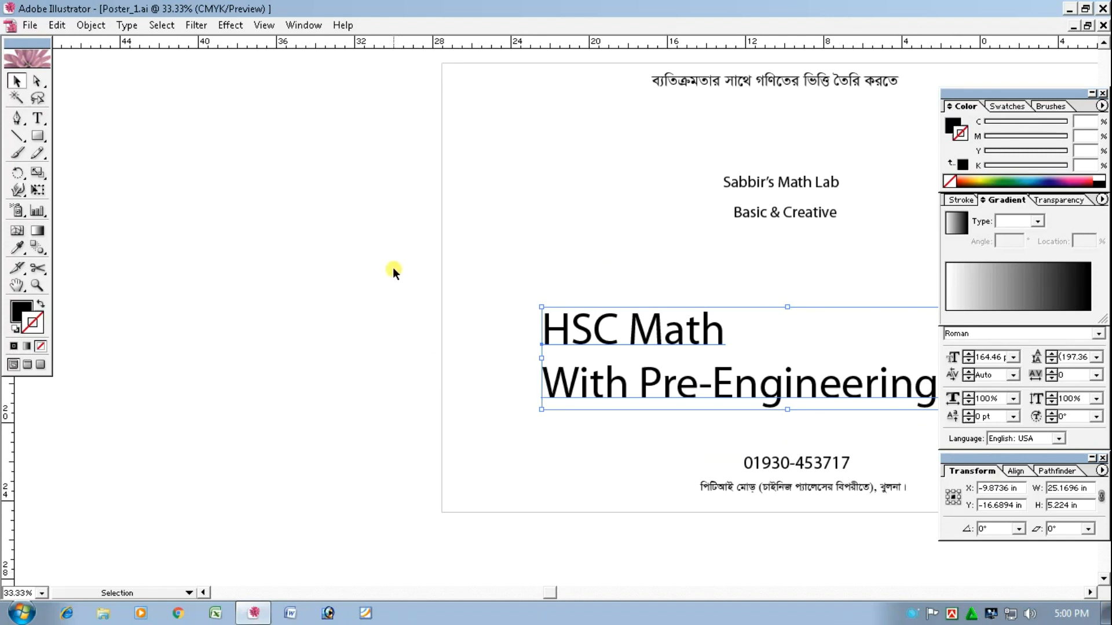
click(38, 118)
key(space)
drag(189, 293, 432, 320)
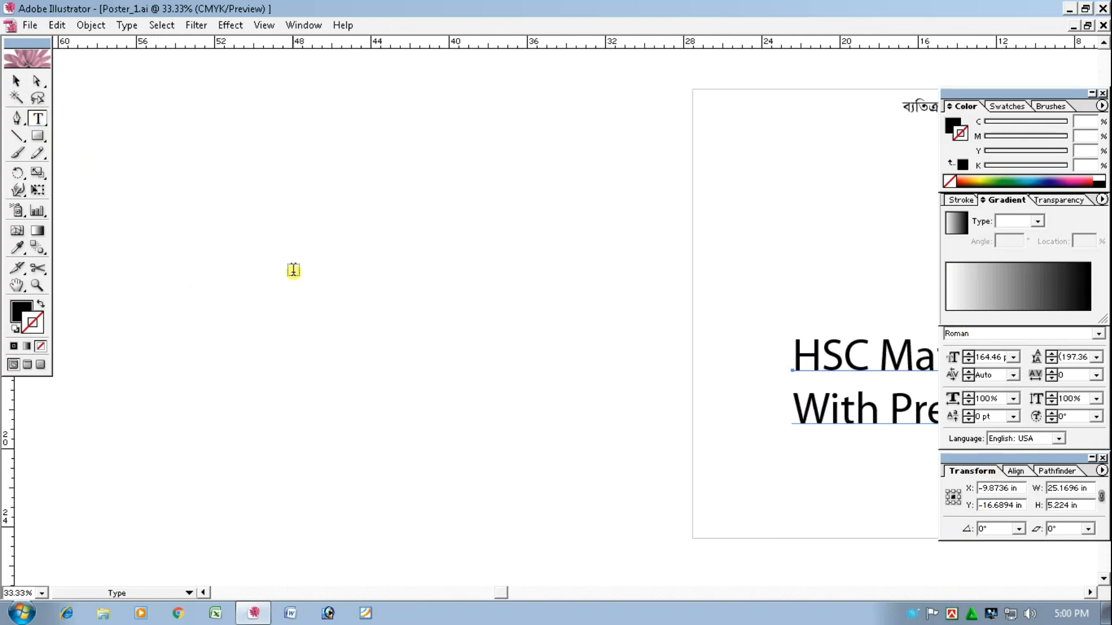
click(224, 266)
text(Sa)
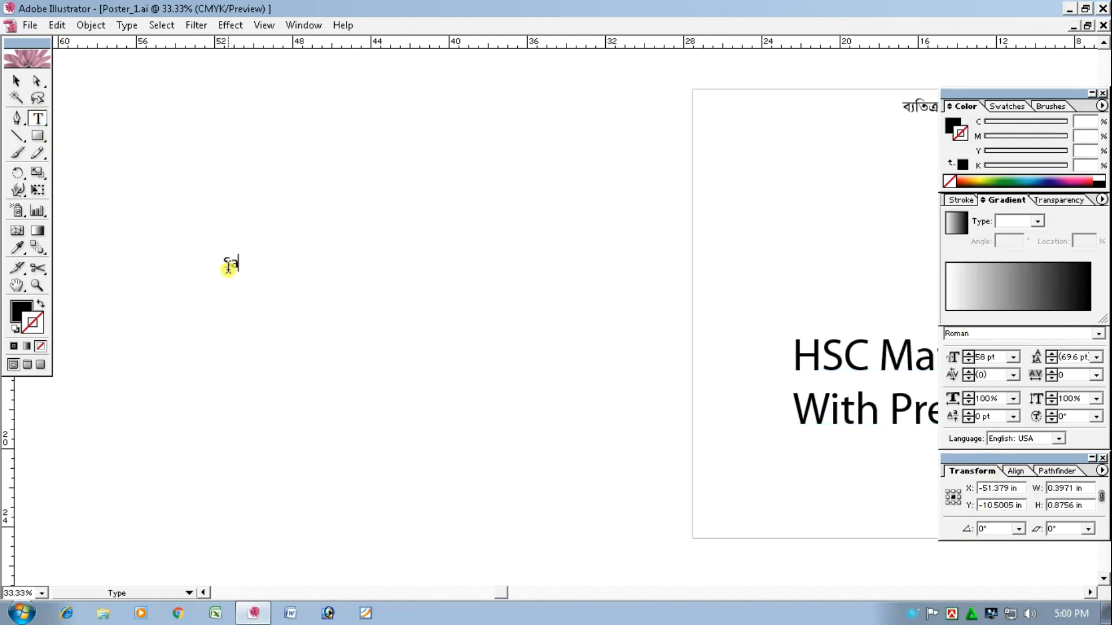
text(bbir)
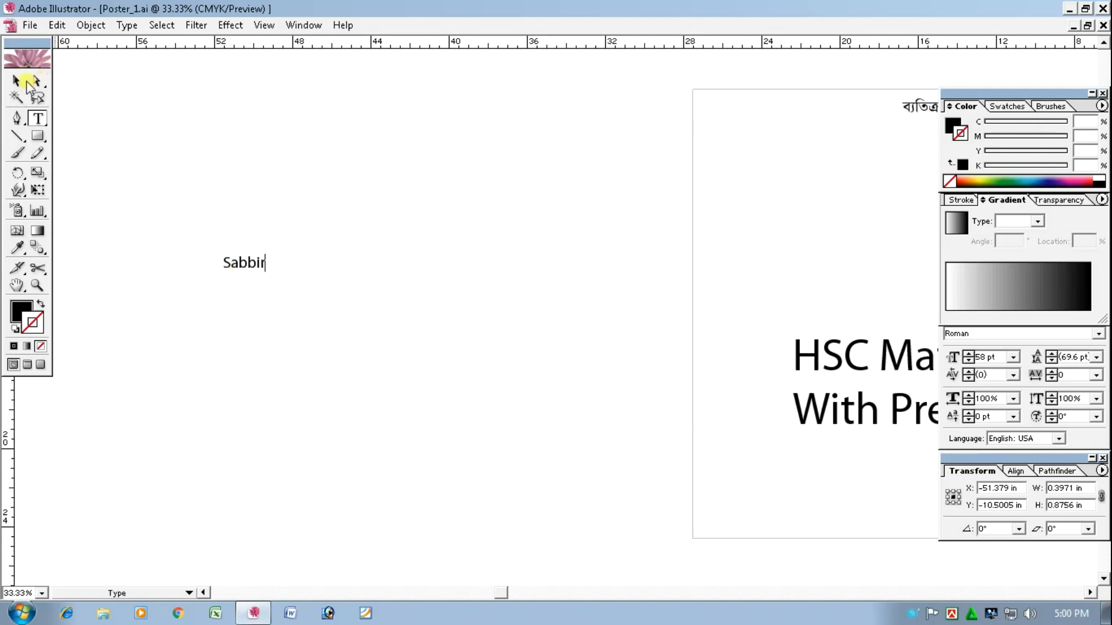
click(18, 81)
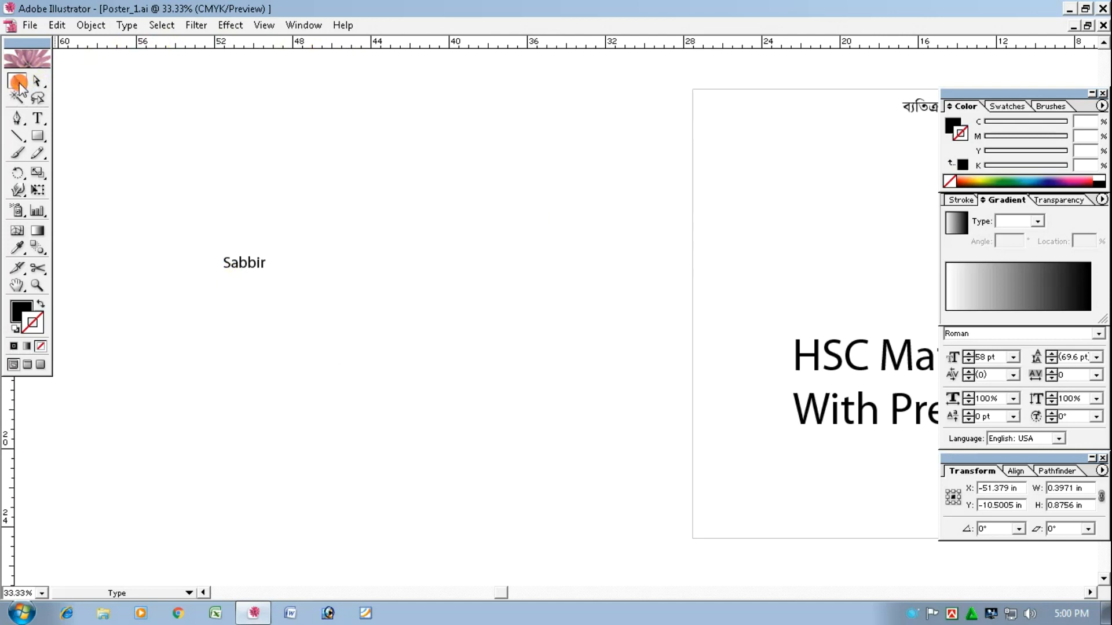
click(325, 190)
Add the word "Batch" as a second separate text object below the first name
click(36, 119)
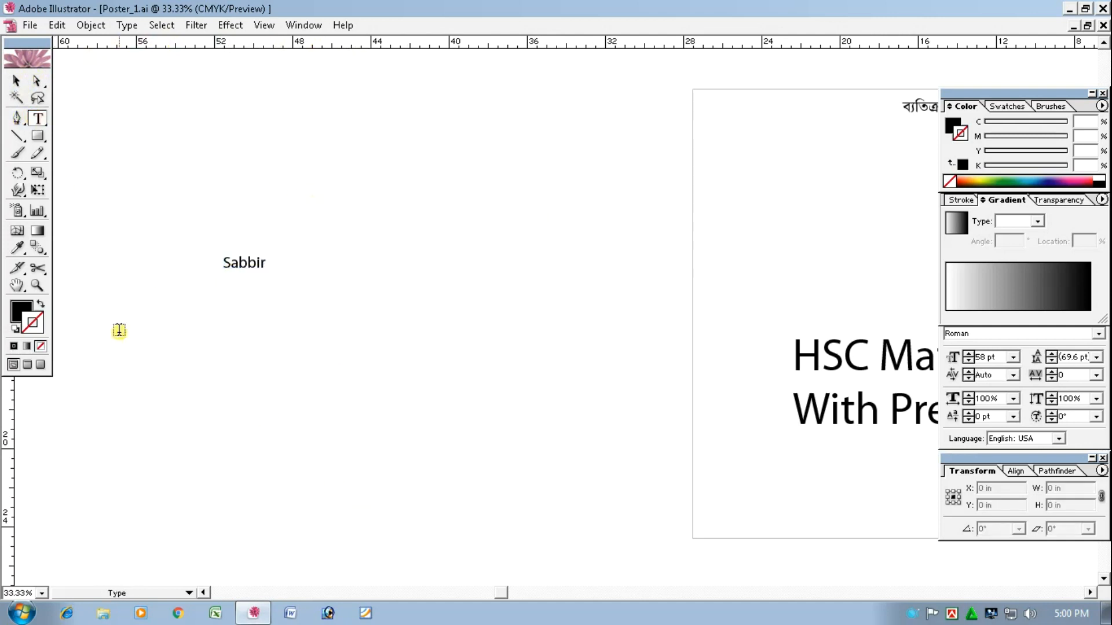
click(214, 348)
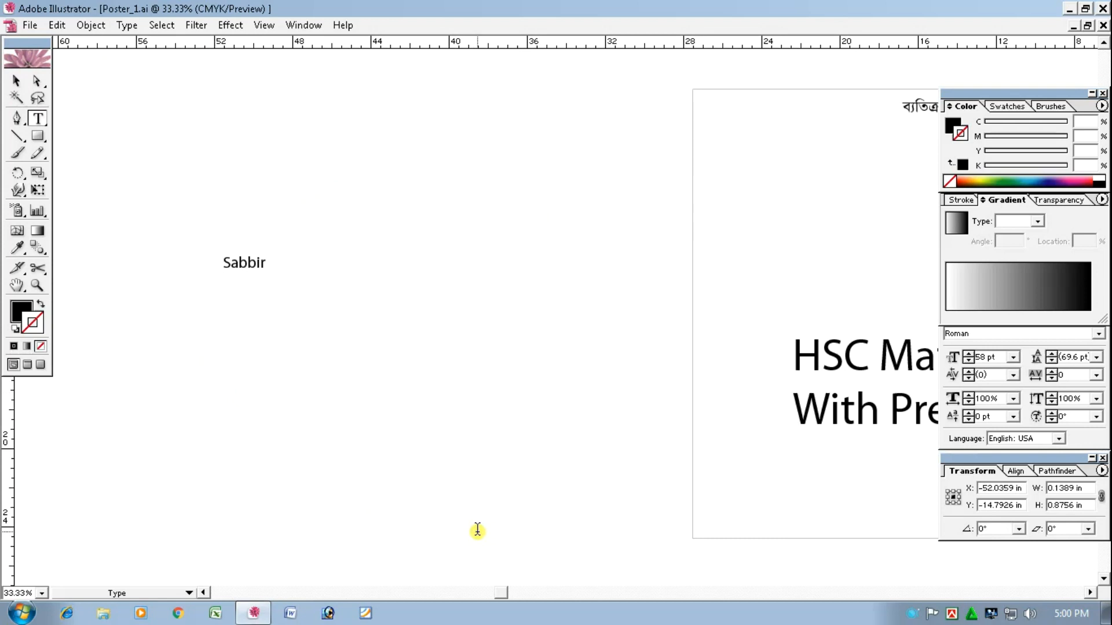
text(Batch)
click(15, 81)
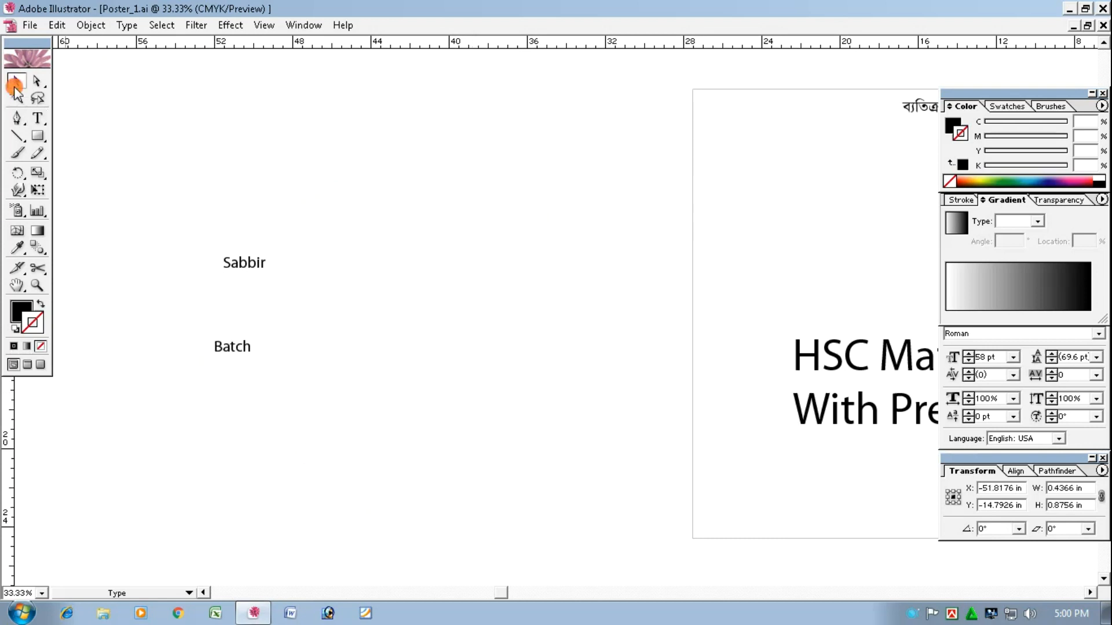
Delete both sample text objects, the first name and "Batch", from the area outside the rectangle
click(435, 362)
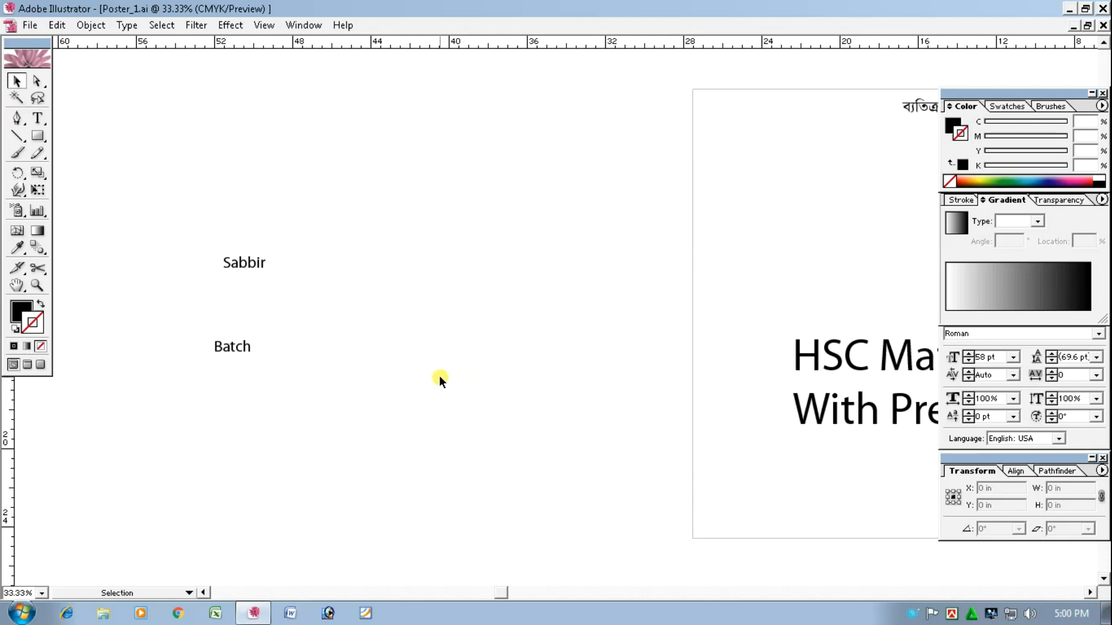
drag(396, 188, 183, 472)
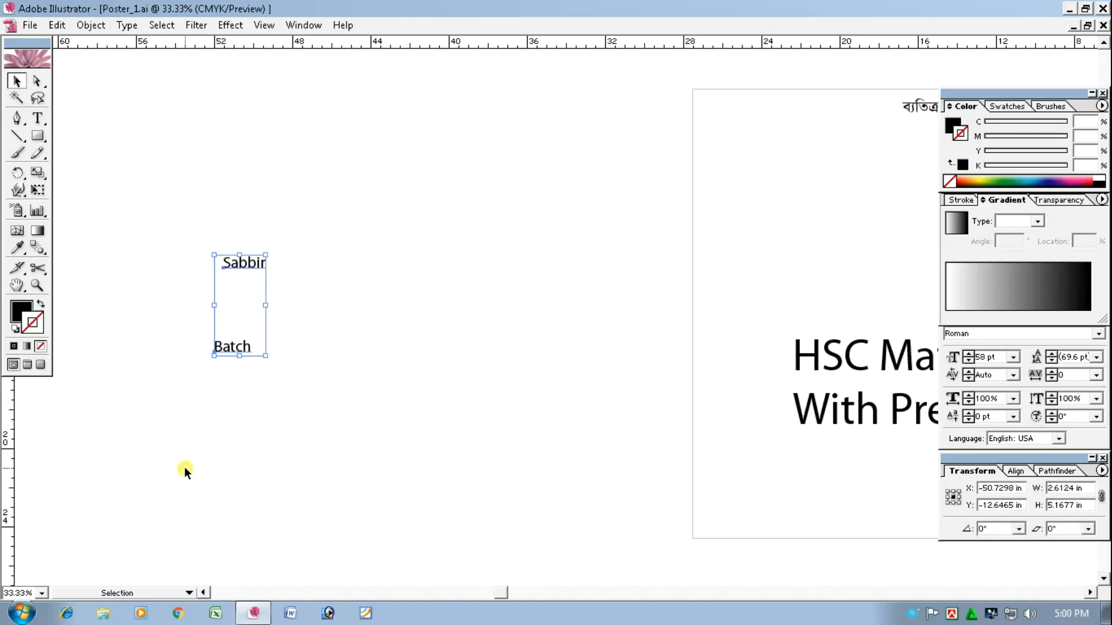
key(Delete)
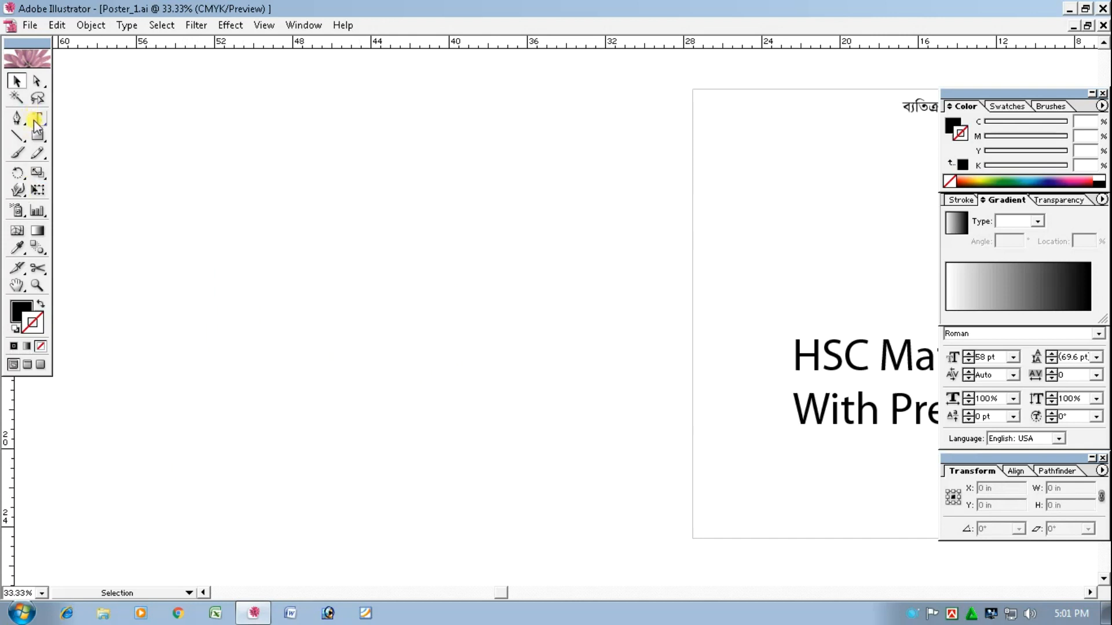
Add the first name again as point text outside the rectangle and deselect it while keeping the Type tool active
click(35, 120)
click(160, 265)
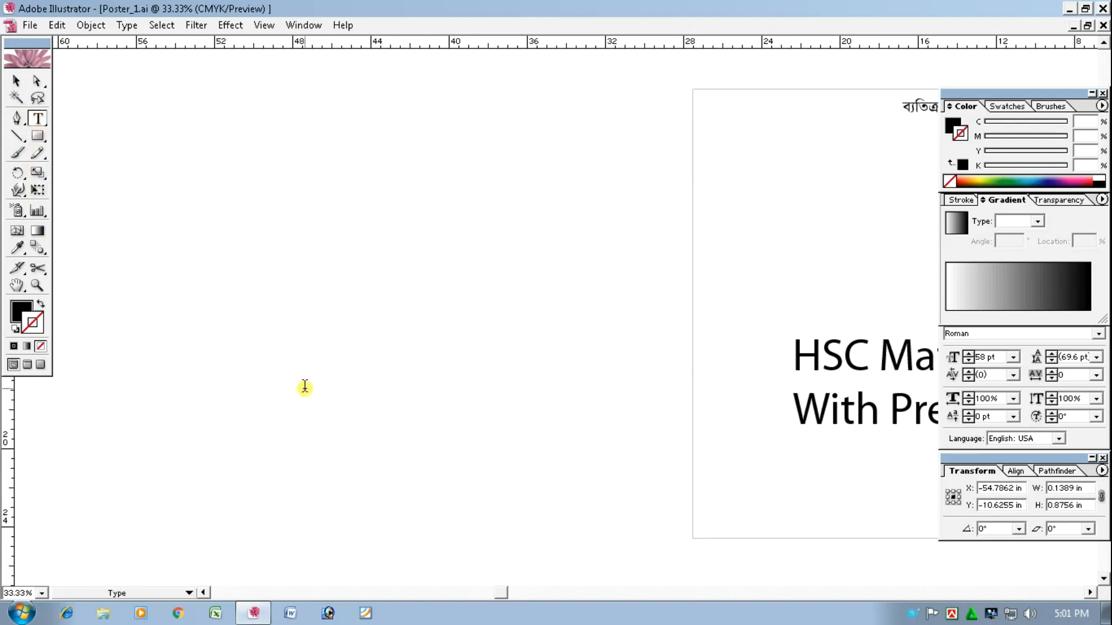
text(Sabbir)
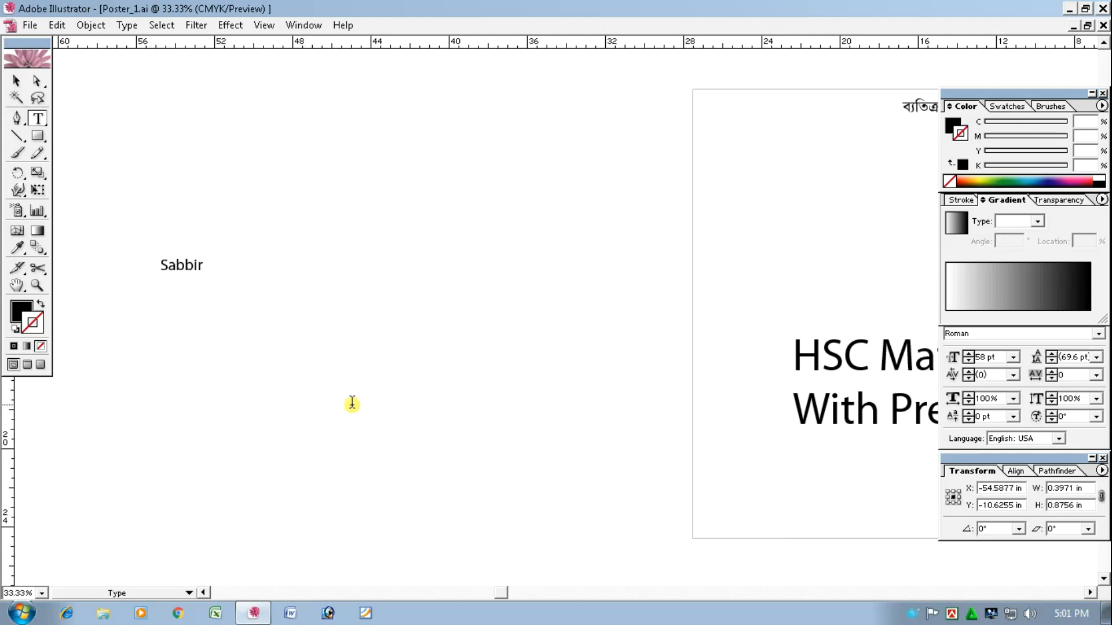
key(ctrl)
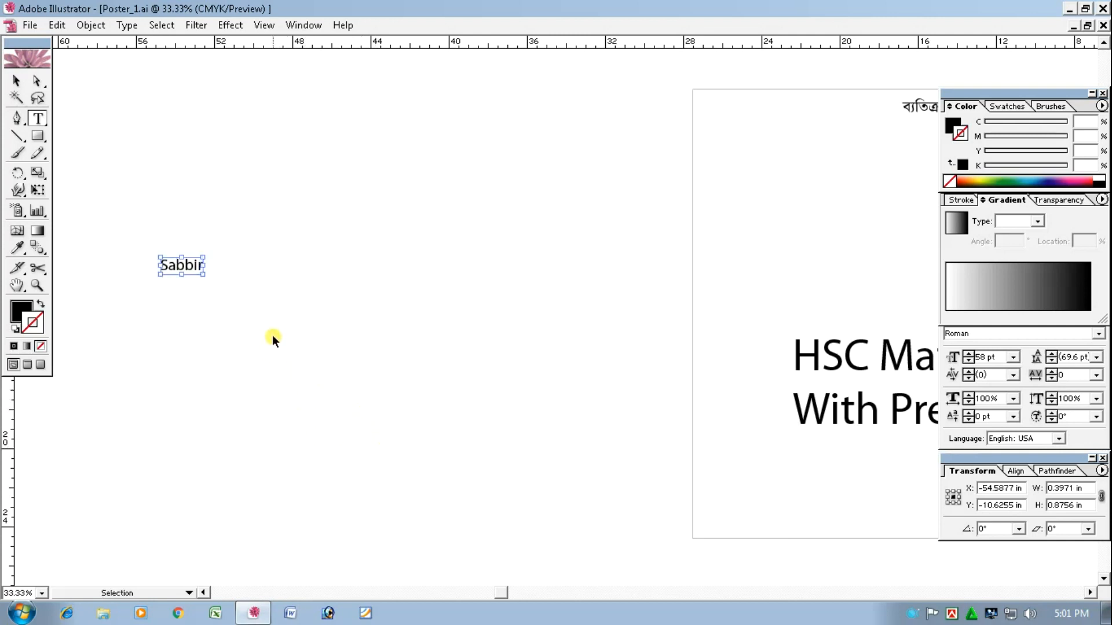
ctrl+click(272, 335)
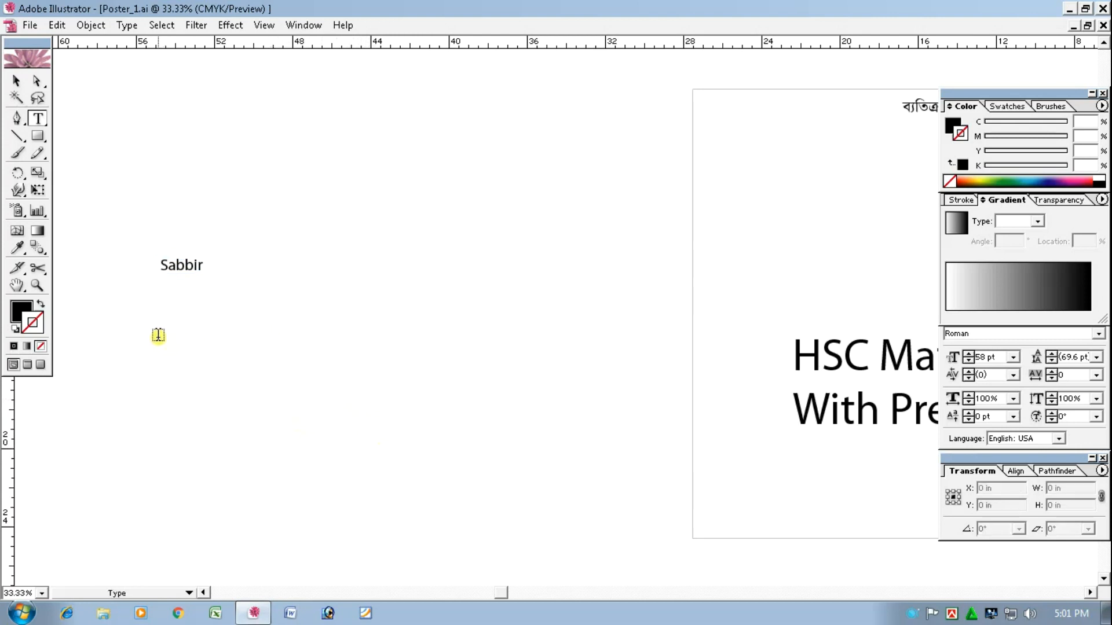
Add the word "Batch" as a separate point text below the first name outside the poster rectangle and finish text editing
click(169, 319)
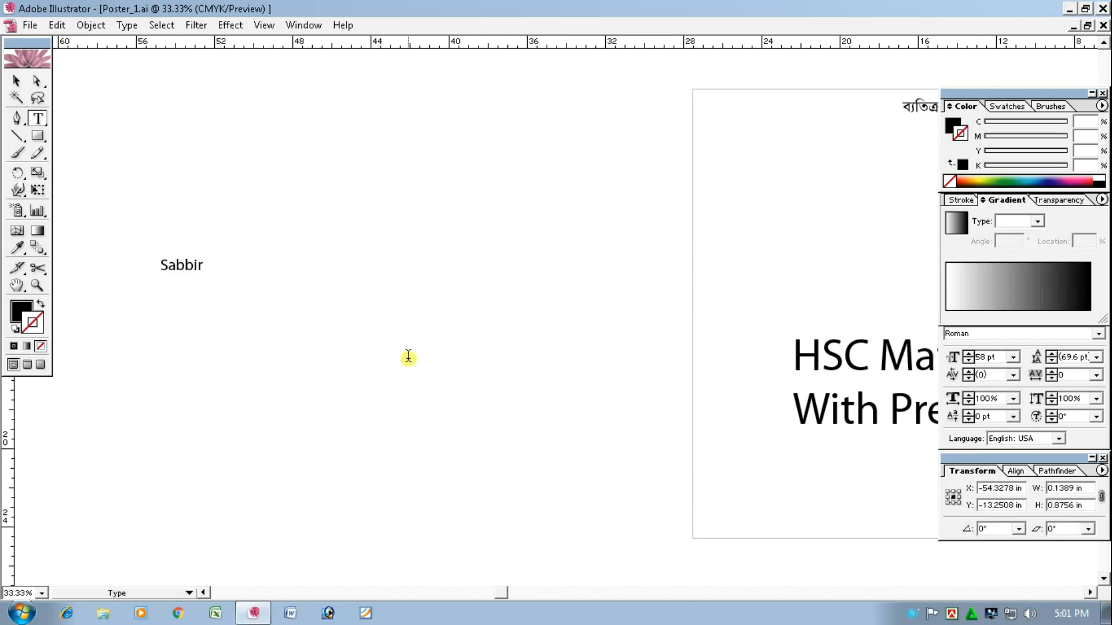
text(Batch)
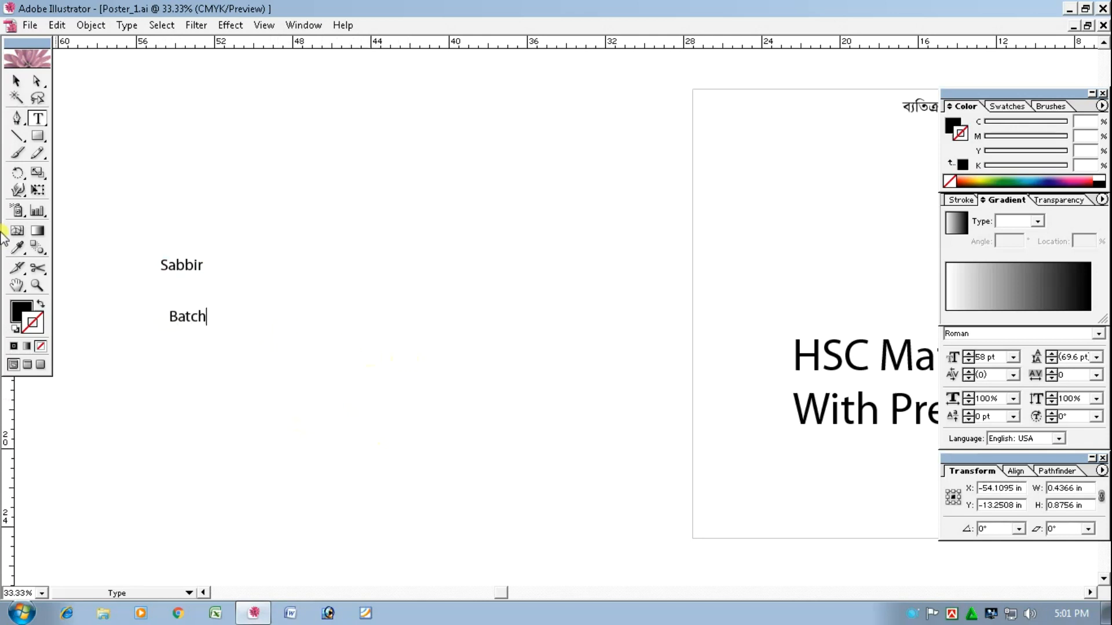
click(16, 81)
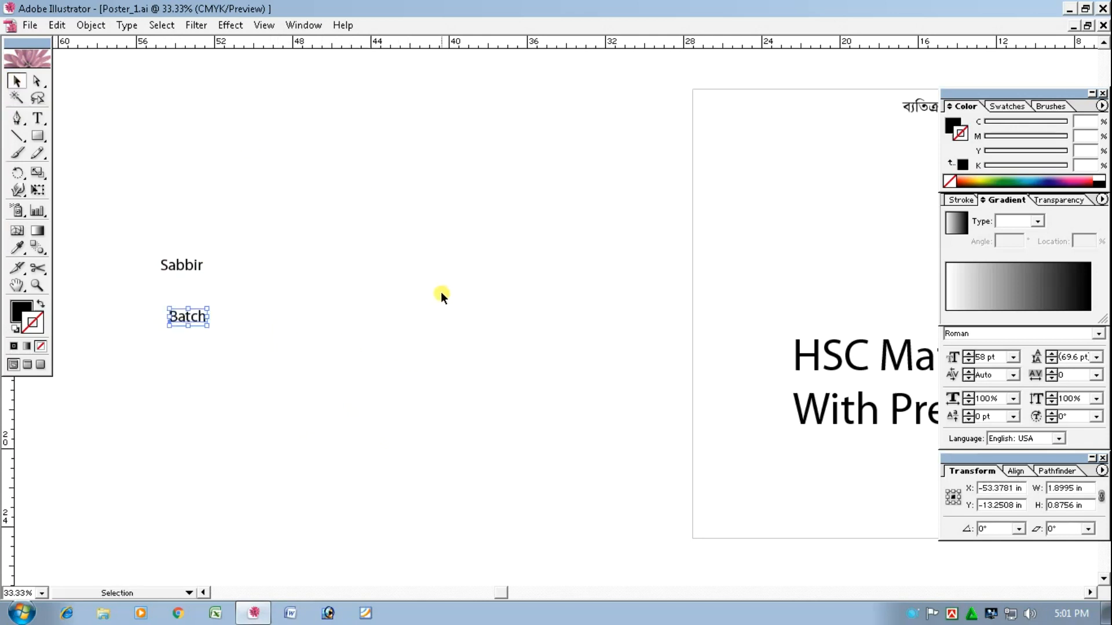
Select the first name and "Batch" together outside the rectangle, delete both, and return to the poster layout
drag(394, 191, 70, 431)
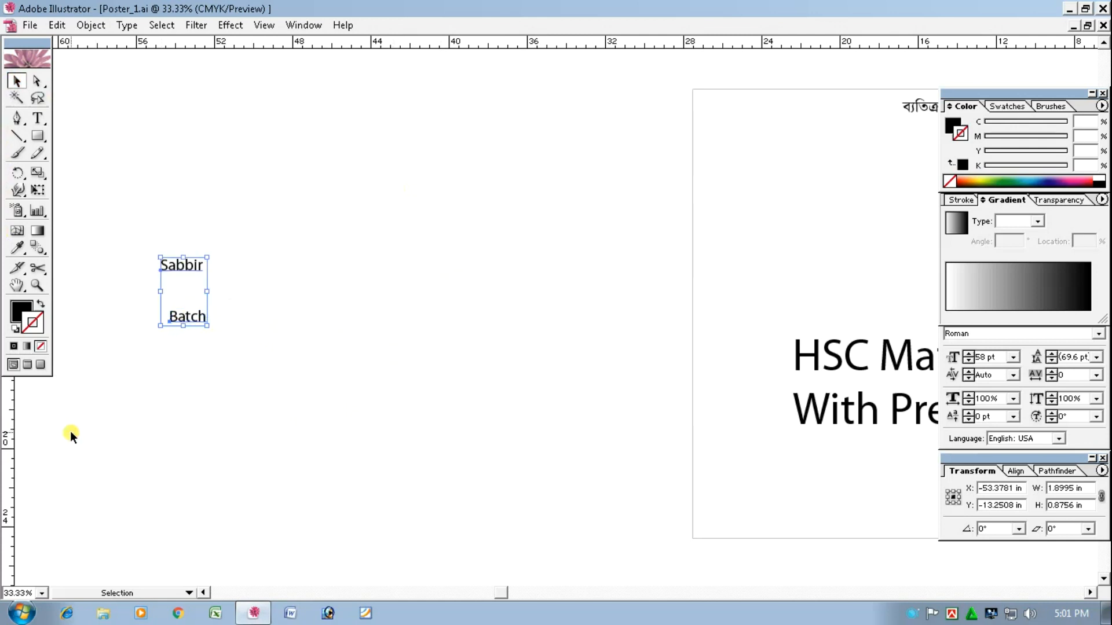
key(Delete)
key(space)
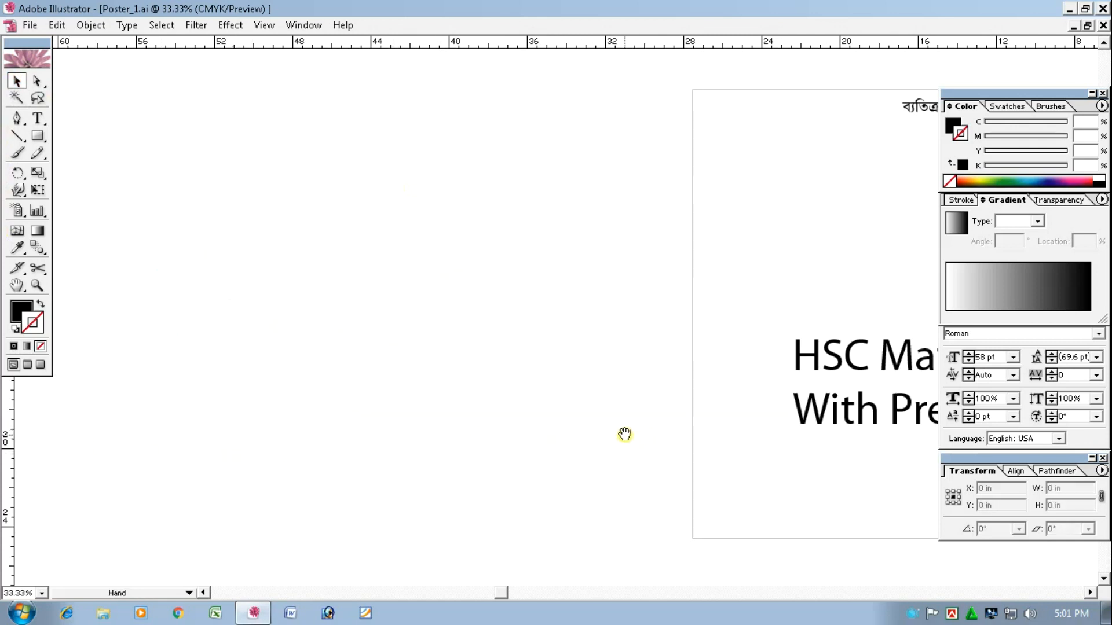
drag(625, 434, 58, 435)
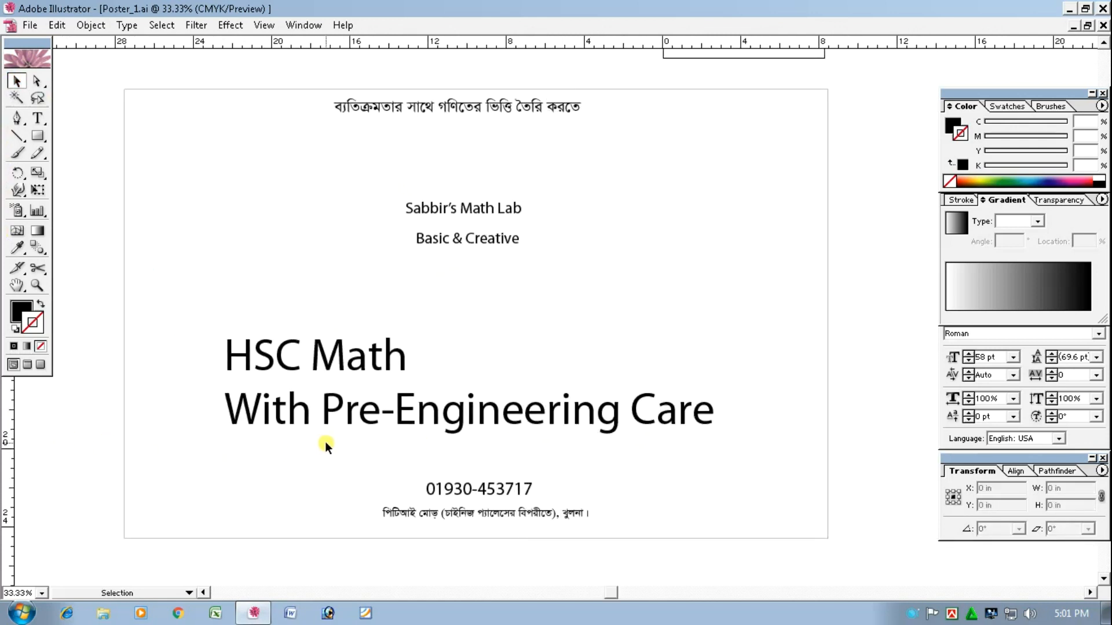